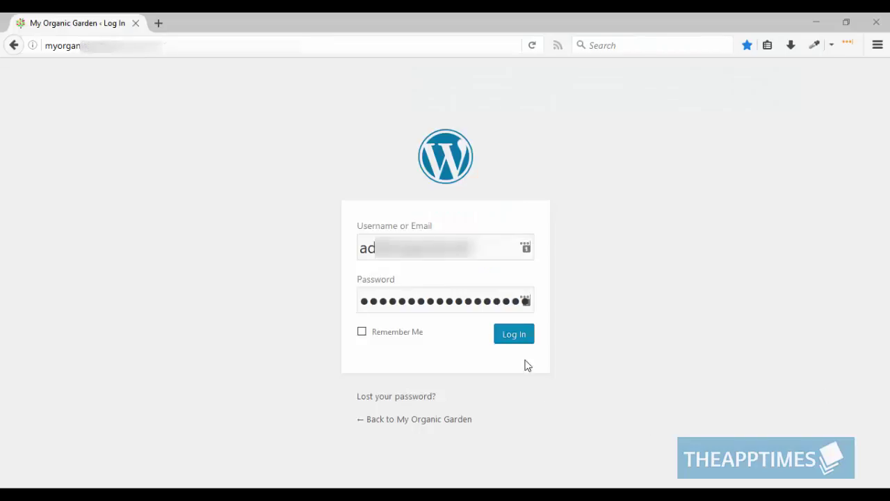
# Log in and save a new draft page titled 'Home Page Demo'.
pyautogui.click(512, 338)
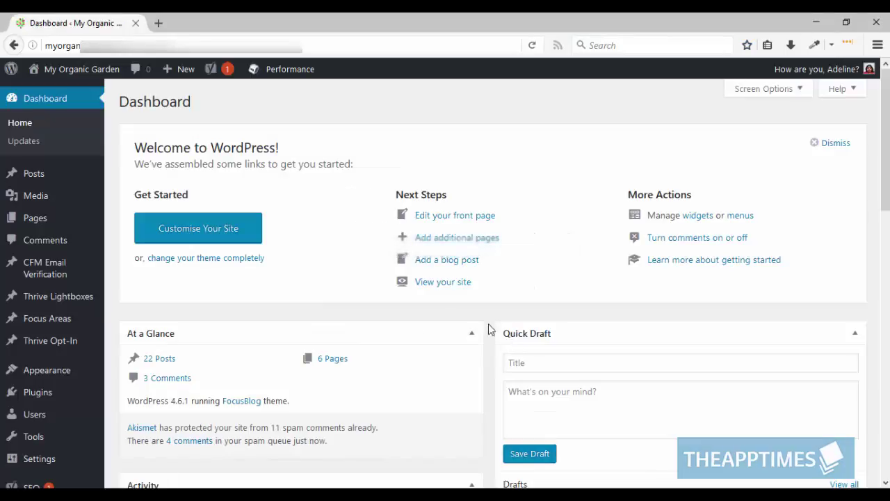
pyautogui.moveTo(33, 219)
pyautogui.click(132, 237)
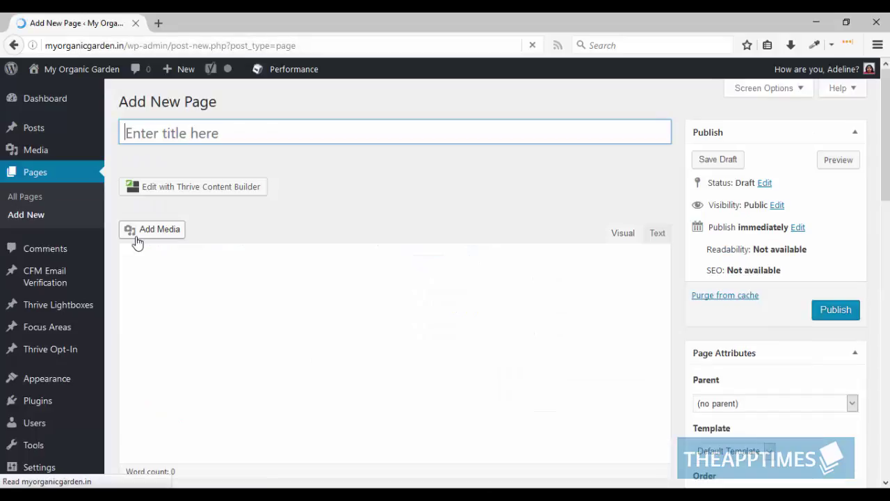
pyautogui.write('Home ')
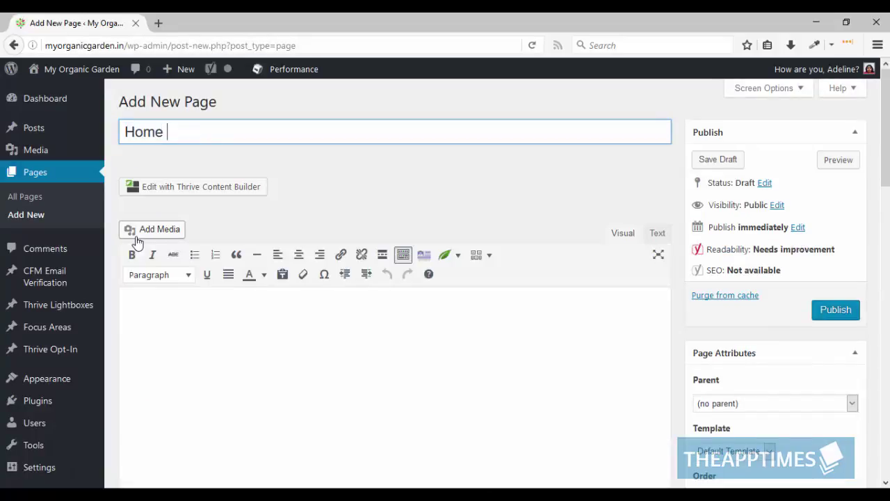
pyautogui.write('Page Demo')
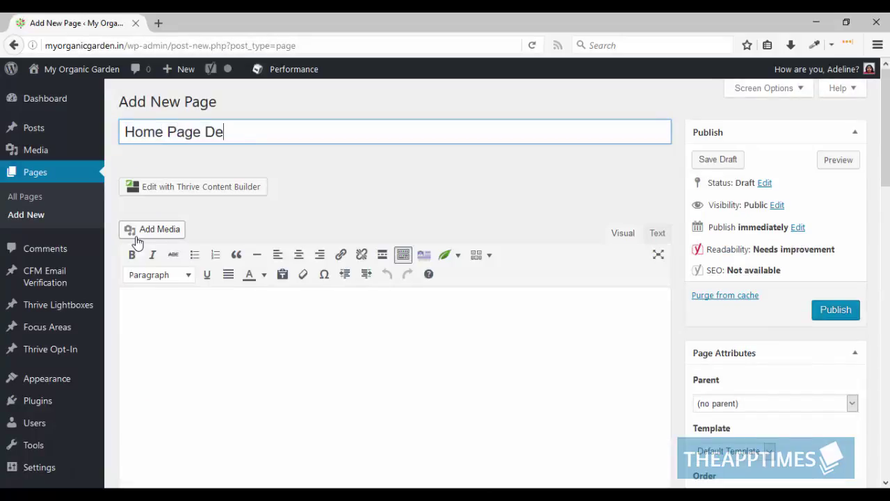
pyautogui.click(735, 160)
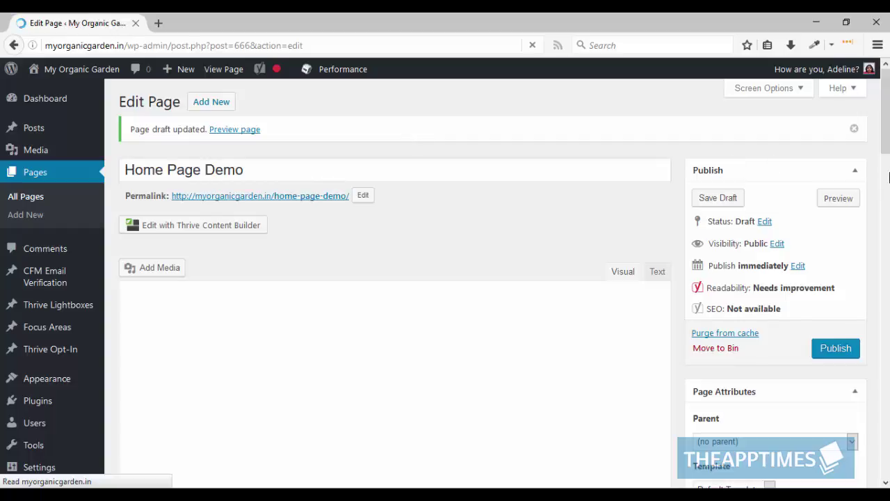
# In Thrive Theme Options, set Page Title to Hide and Breadcrumbs to Off.
pyautogui.scroll(-5, 736, 164)
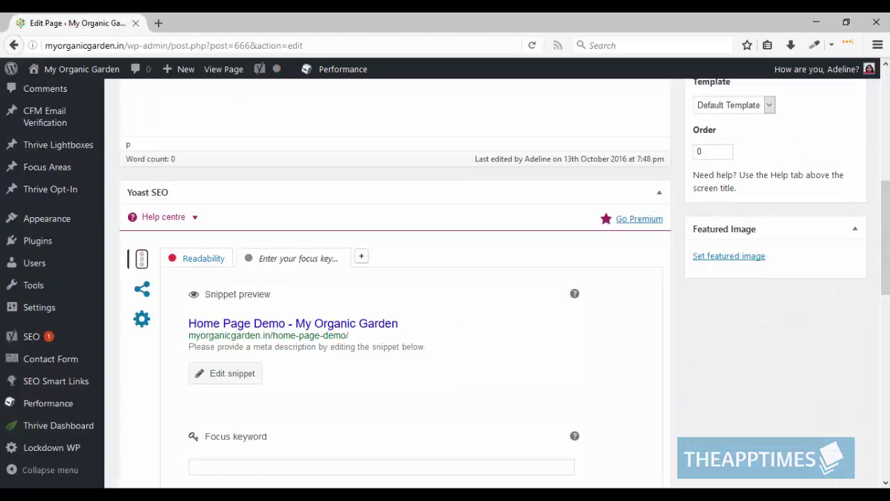
pyautogui.scroll(-5, 885, 292)
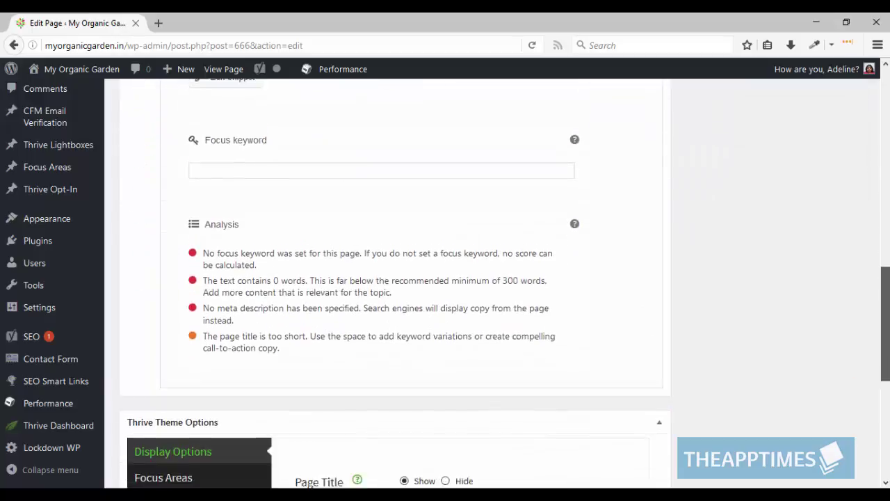
pyautogui.scroll(-5, 885, 313)
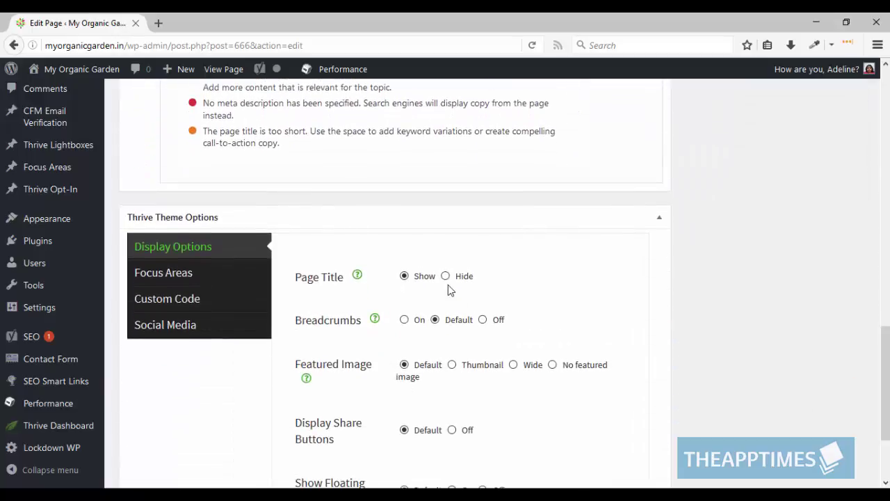
pyautogui.click(445, 276)
pyautogui.click(483, 320)
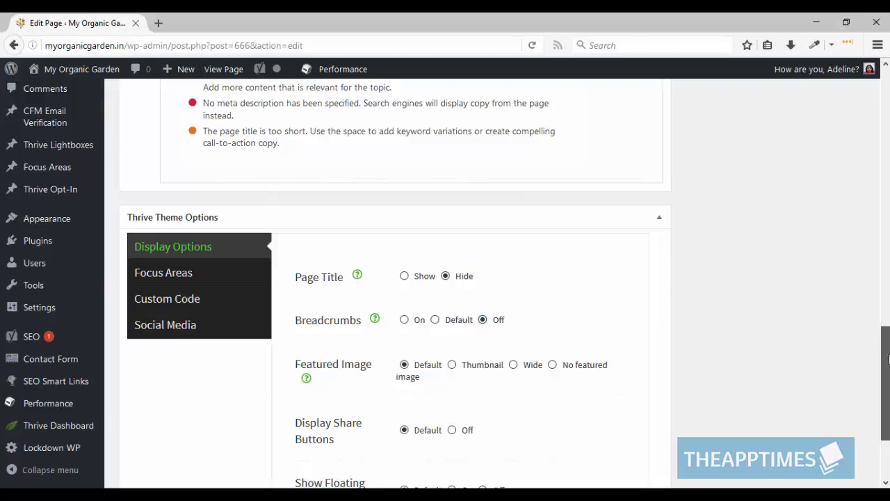
# Choose the Full Width page template and save the draft.
pyautogui.scroll(7, 886, 382)
pyautogui.scroll(3, 842, 195)
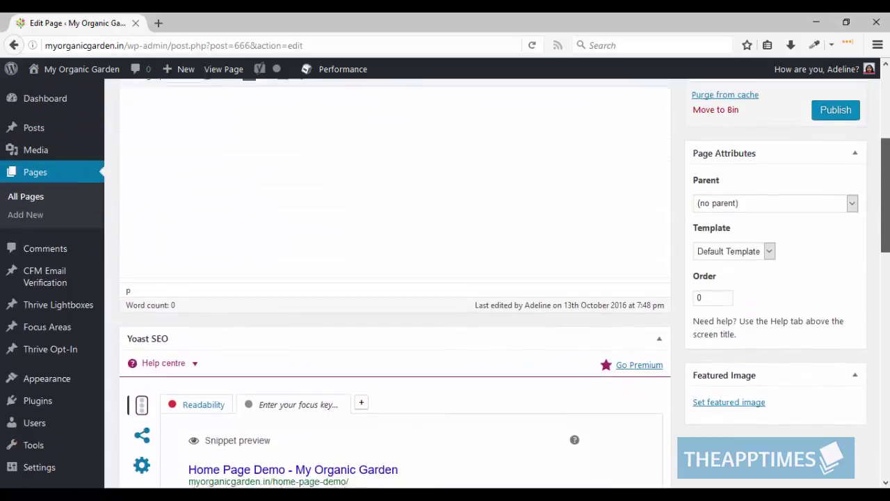
pyautogui.click(769, 259)
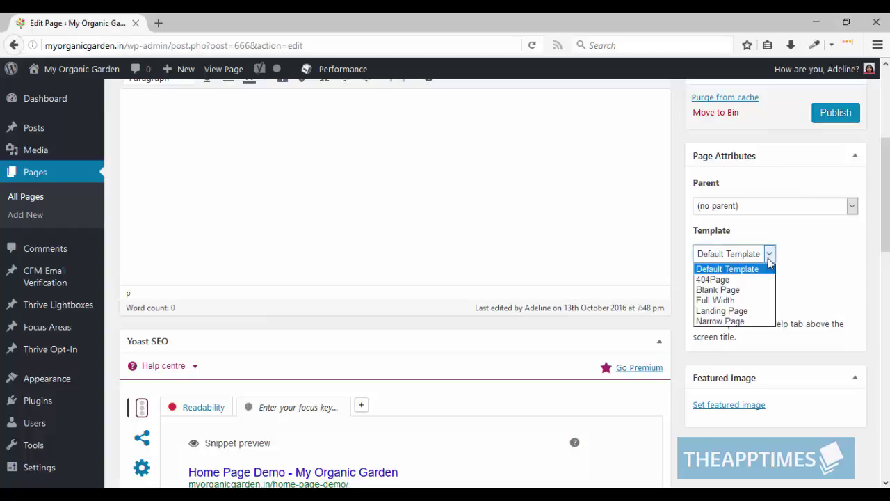
pyautogui.click(742, 302)
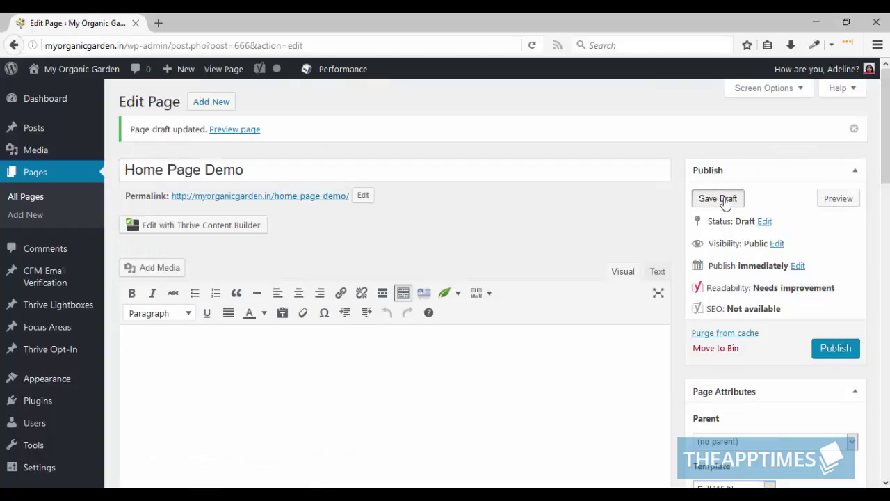
pyautogui.click(727, 200)
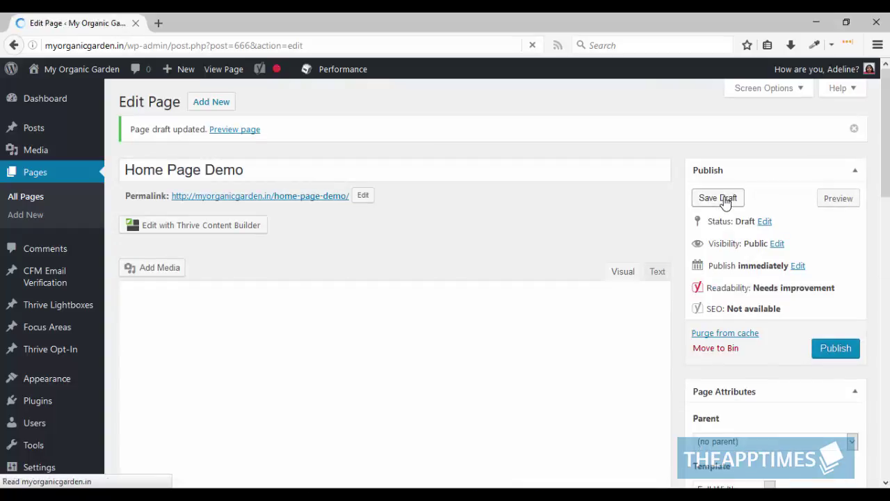
# Open the page in Thrive Content Builder and add an empty page section.
pyautogui.click(220, 231)
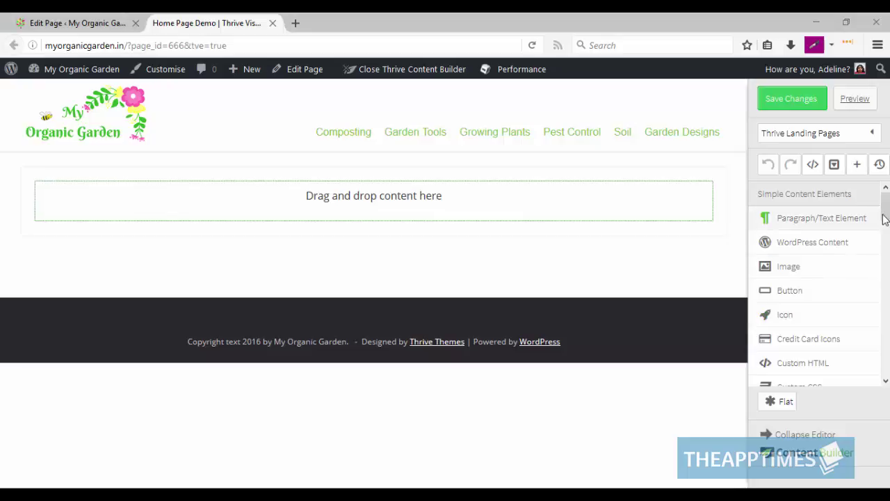
pyautogui.moveTo(886, 202); pyautogui.dragTo(885, 358)
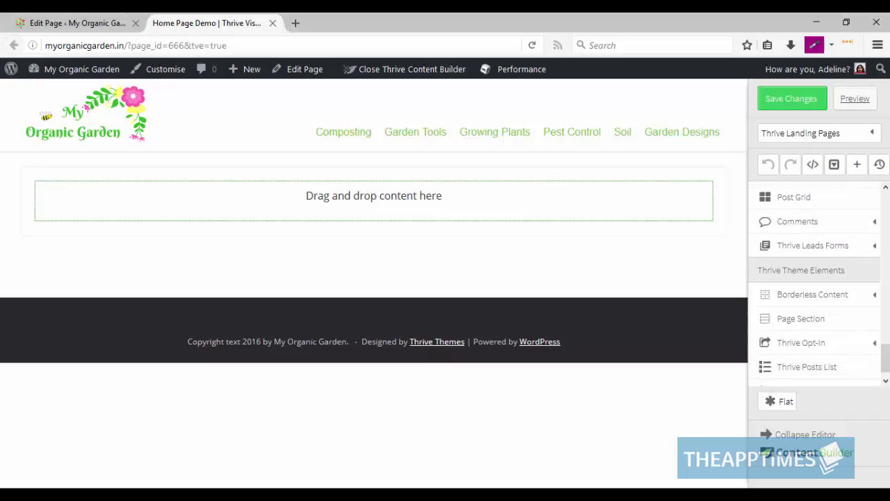
pyautogui.click(809, 318)
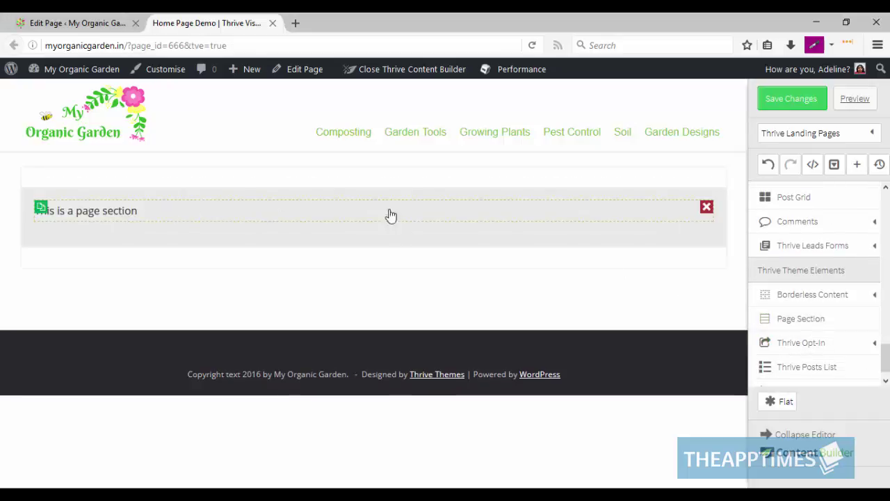
pyautogui.click(706, 208)
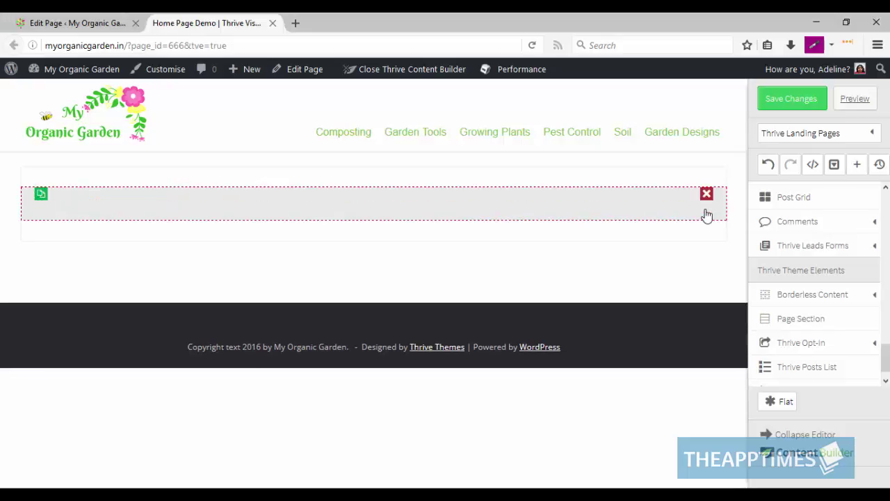
# Set the section's custom background colour to purple rgba(168,25,127,1).
pyautogui.click(587, 209)
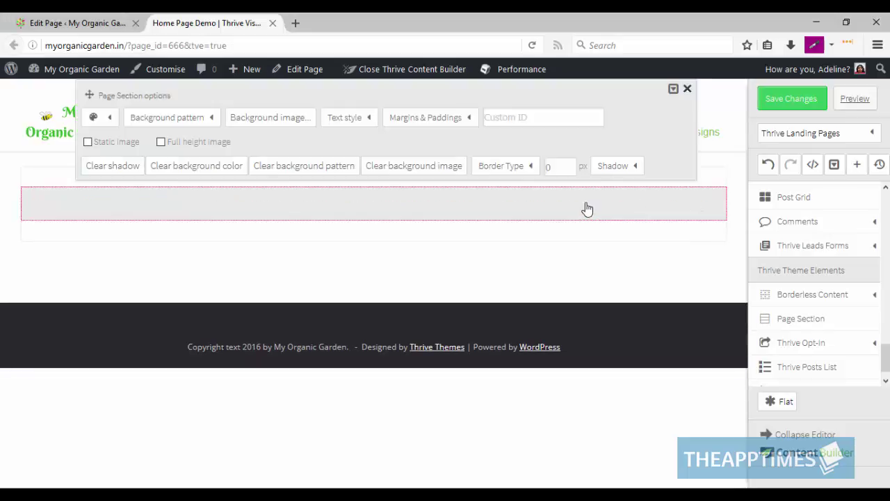
pyautogui.click(109, 120)
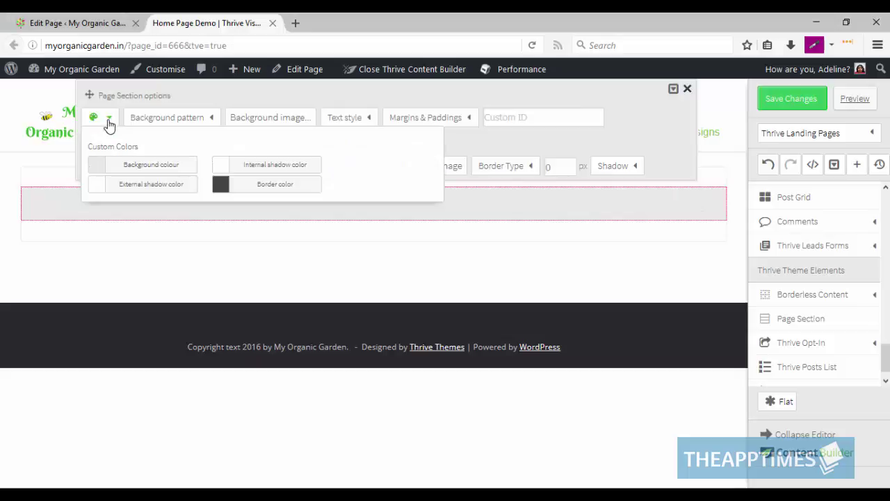
pyautogui.click(100, 167)
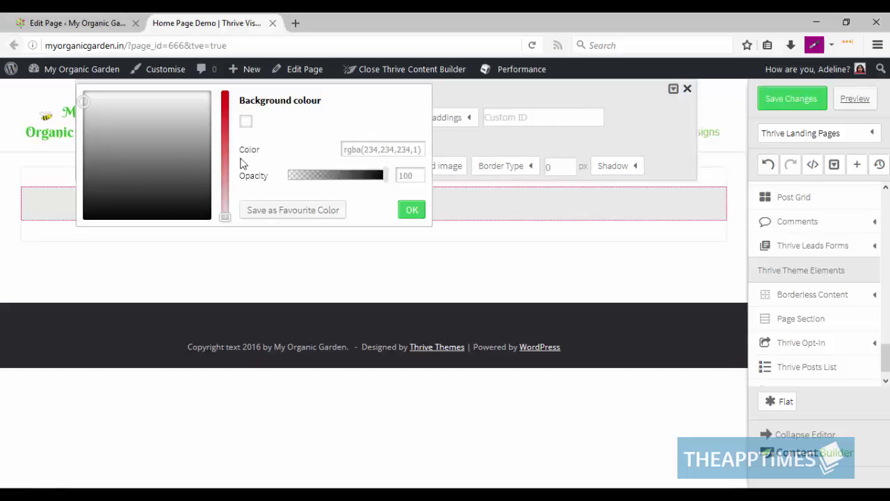
pyautogui.tripleClick(365, 148)
pyautogui.press('BackSpace')
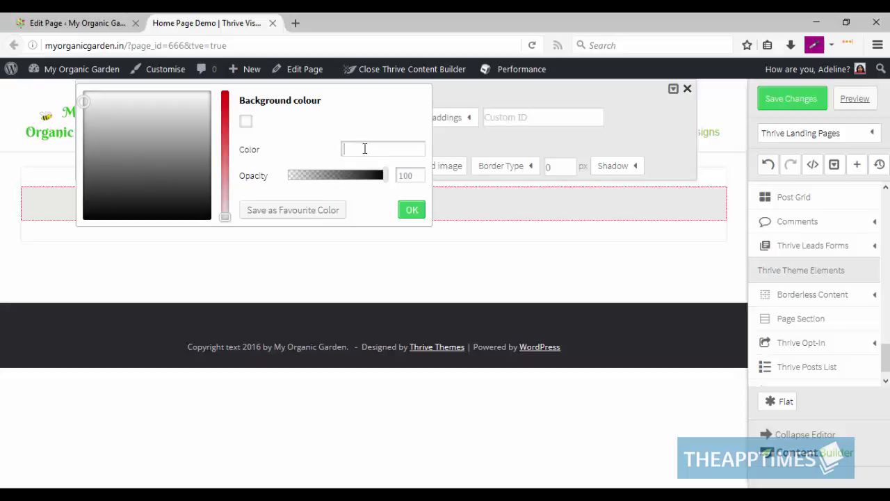
pyautogui.write('#a8197f')
pyautogui.click(381, 208)
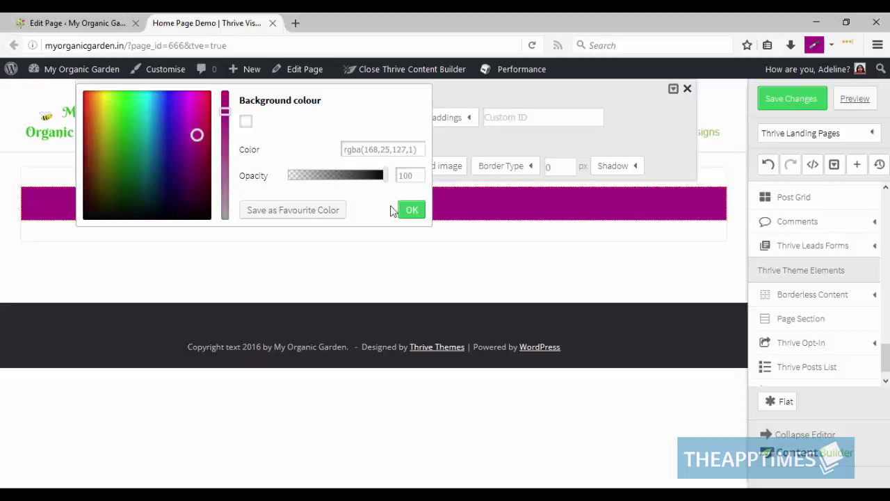
pyautogui.click(412, 211)
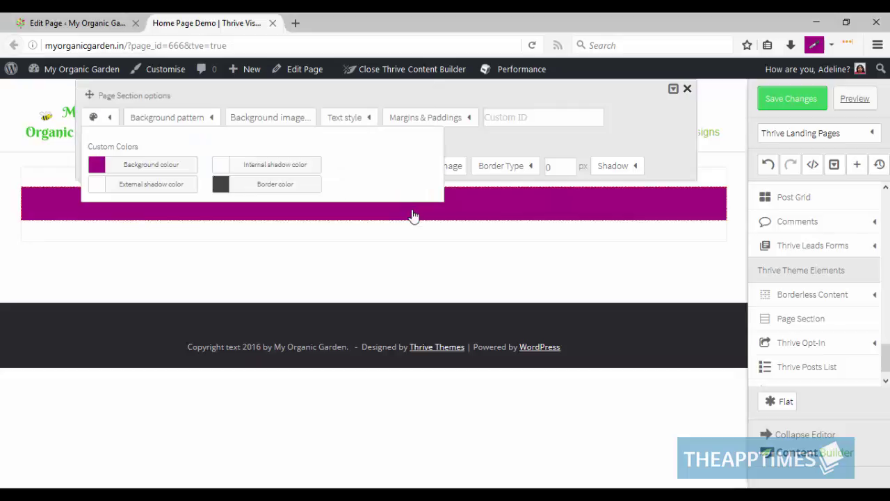
pyautogui.click(539, 238)
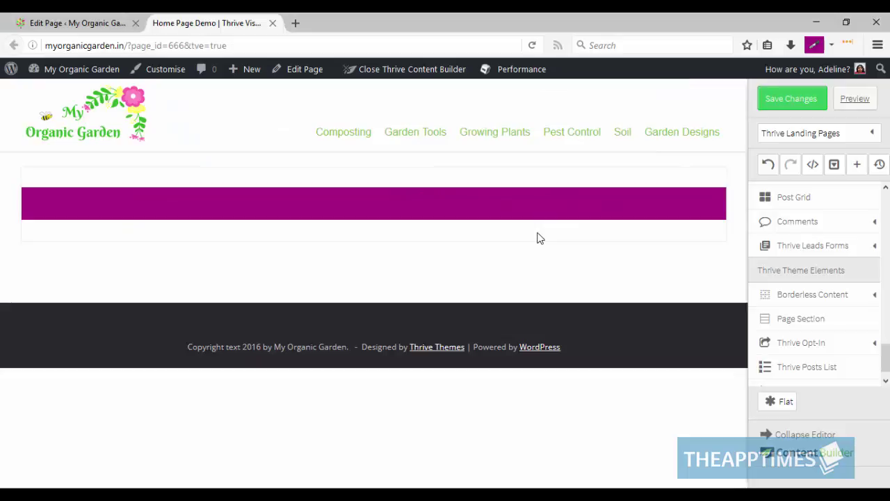
# Add the Heading 1 'Discover the Secrets to a Beautiful and Bountiful Garden' to the purple section.
pyautogui.scroll(10, 884, 359)
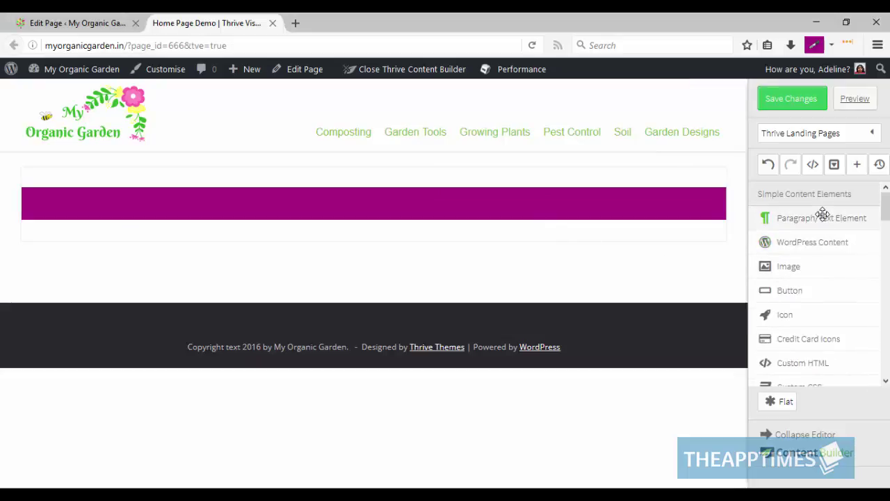
pyautogui.moveTo(817, 217); pyautogui.dragTo(457, 210)
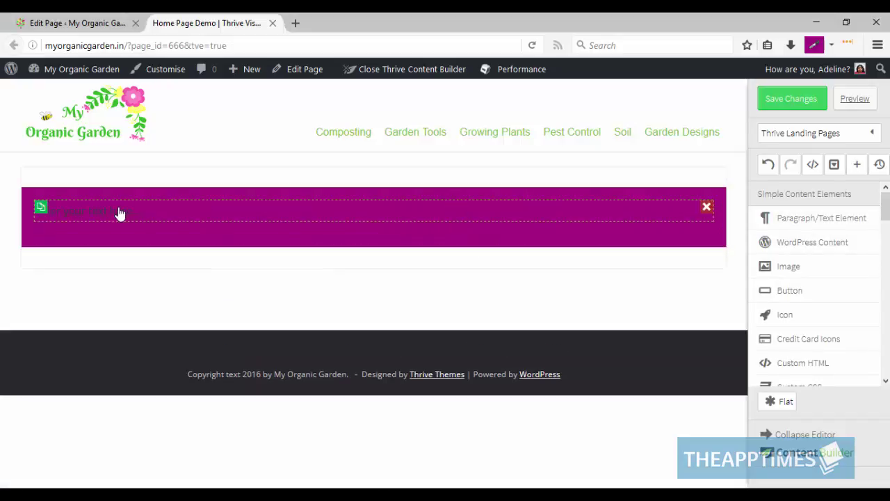
pyautogui.click(120, 209)
pyautogui.write('Discover the Secrets to a Beautiful and Bountiful Garden')
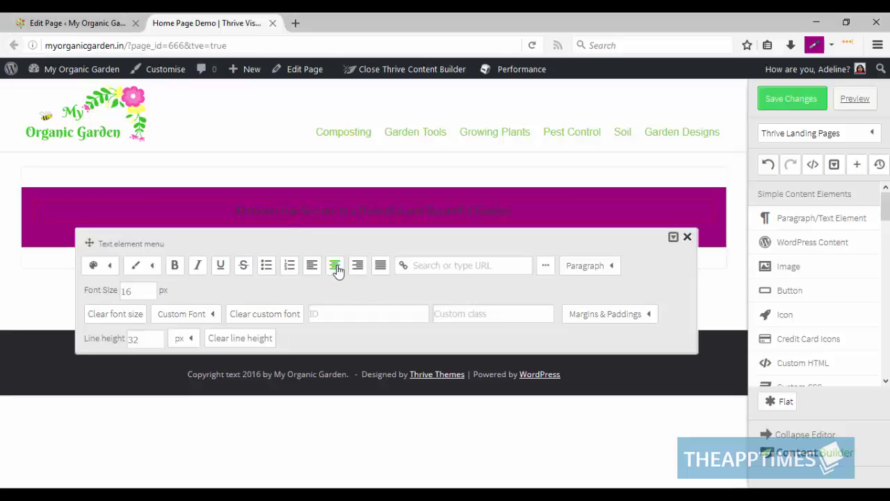
pyautogui.click(589, 266)
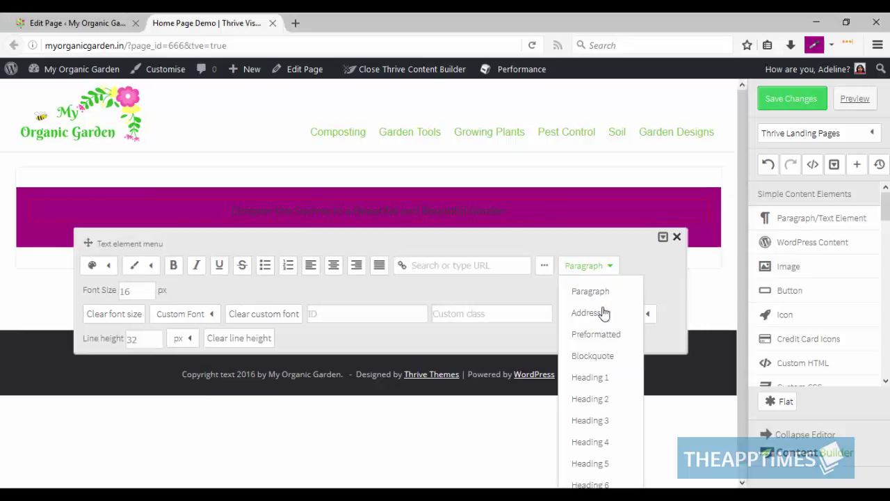
pyautogui.click(590, 377)
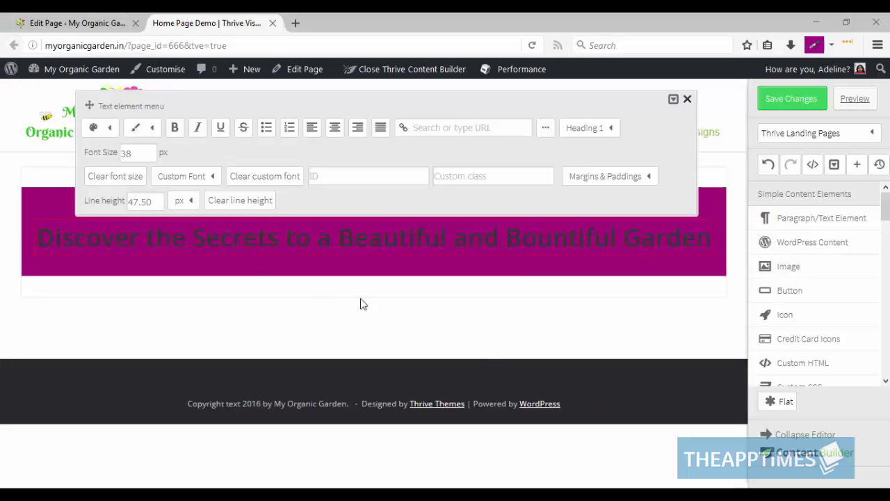
# Make the heading text colour white.
pyautogui.click(110, 132)
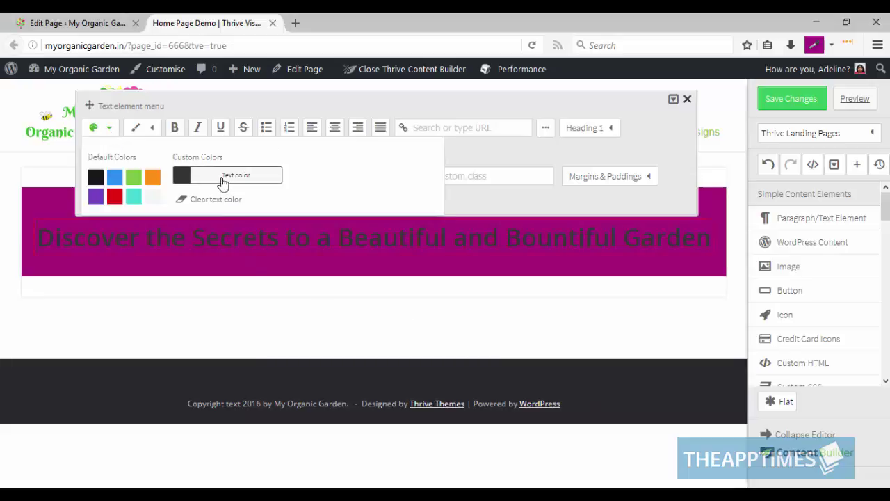
pyautogui.click(282, 179)
pyautogui.click(250, 138)
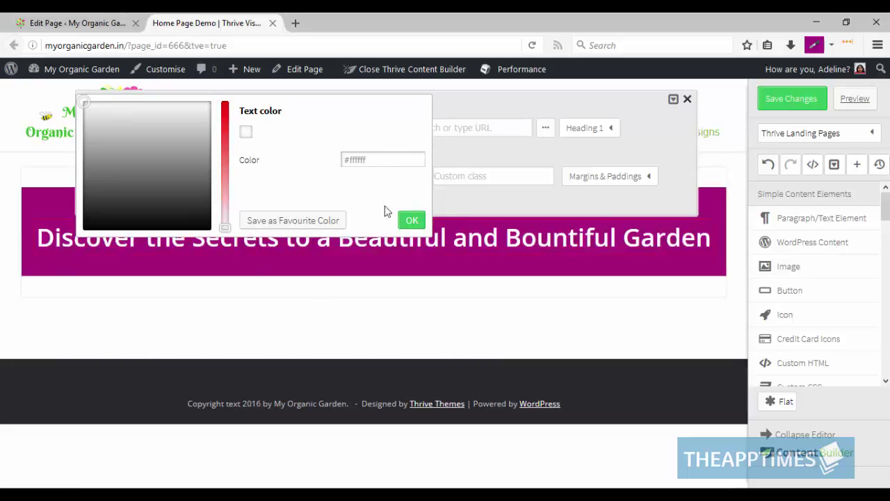
pyautogui.click(412, 220)
pyautogui.click(437, 307)
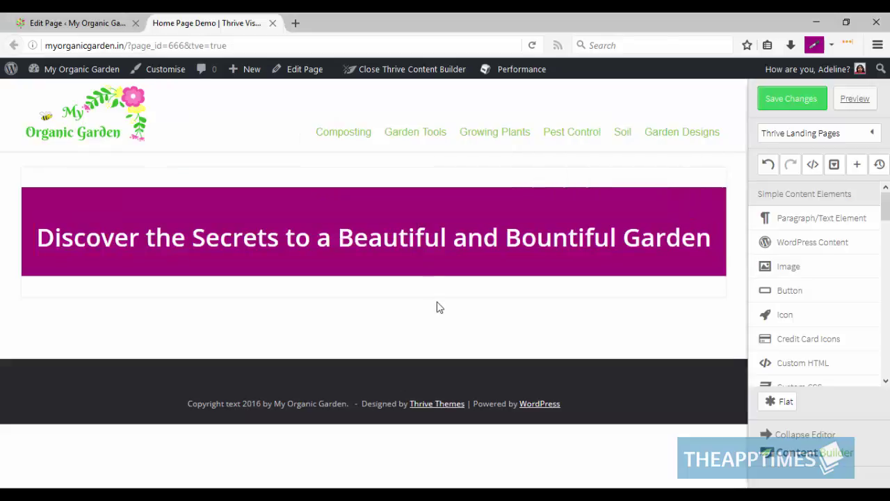
# Set the banner section's top and bottom margins to -45 and save the page.
pyautogui.click(436, 206)
pyautogui.click(456, 122)
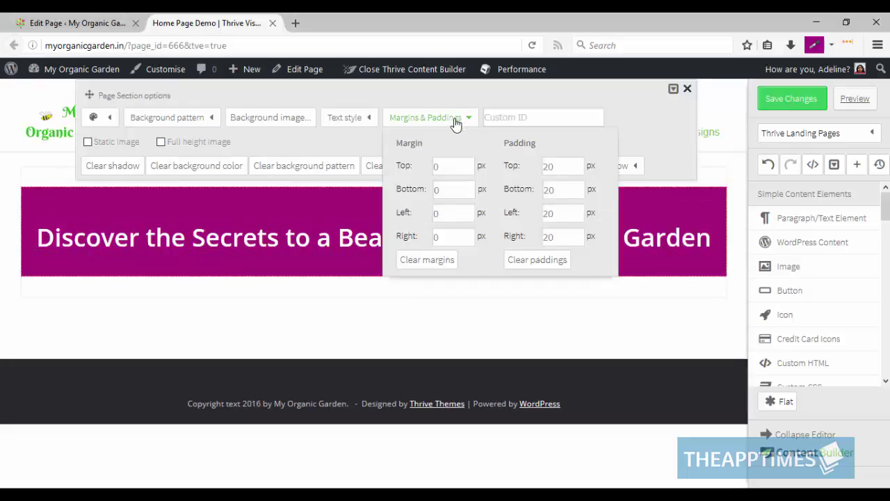
pyautogui.moveTo(455, 167); pyautogui.dragTo(427, 167)
pyautogui.write('-45')
pyautogui.click(445, 192)
pyautogui.moveTo(460, 191); pyautogui.dragTo(431, 191)
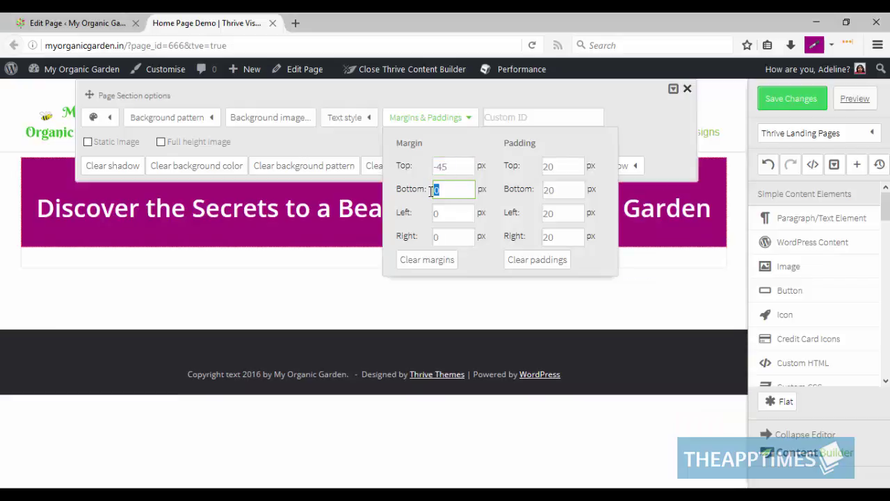
pyautogui.write('-45')
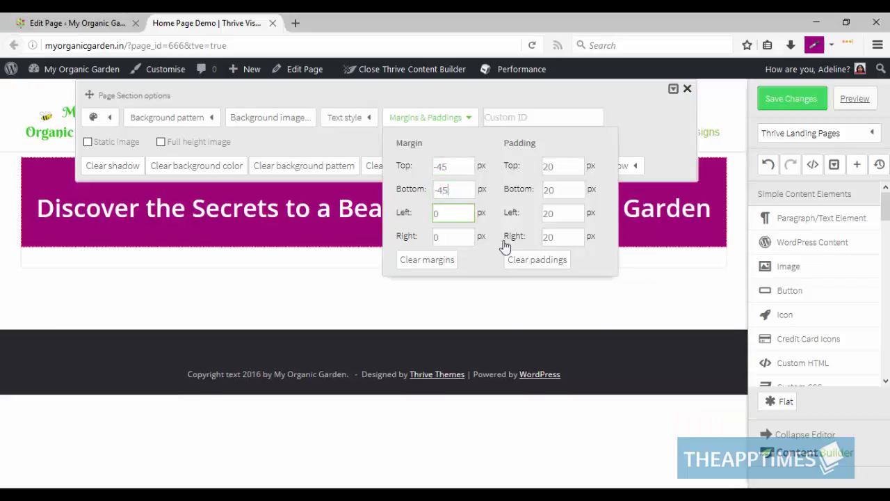
pyautogui.click(497, 303)
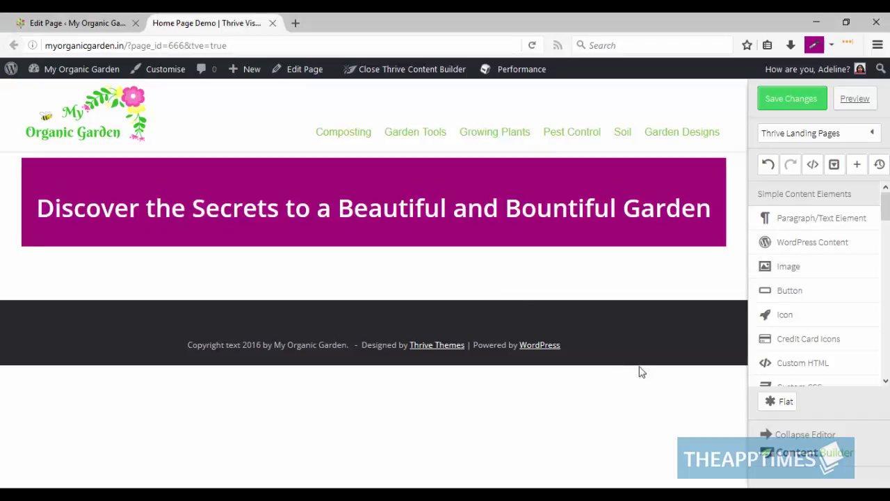
pyautogui.click(785, 105)
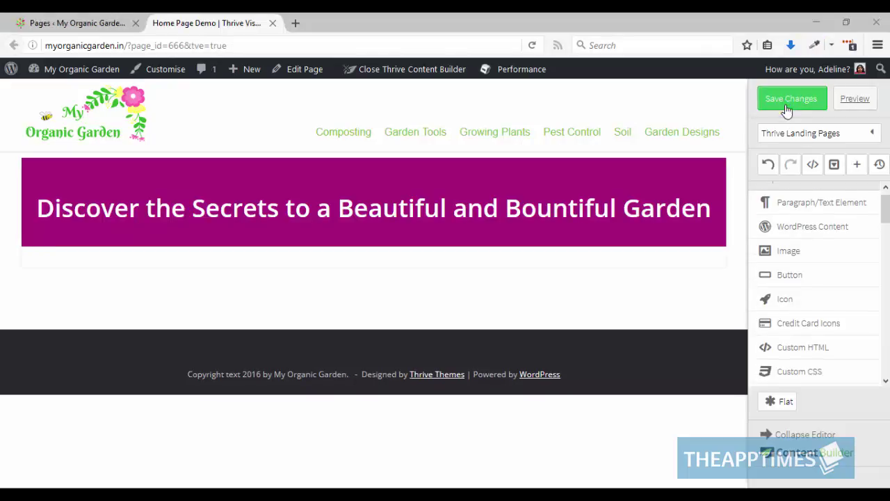
# Add a page section below the banner with a full-height gooseberry branch background photo.
pyautogui.scroll(-8, 887, 231)
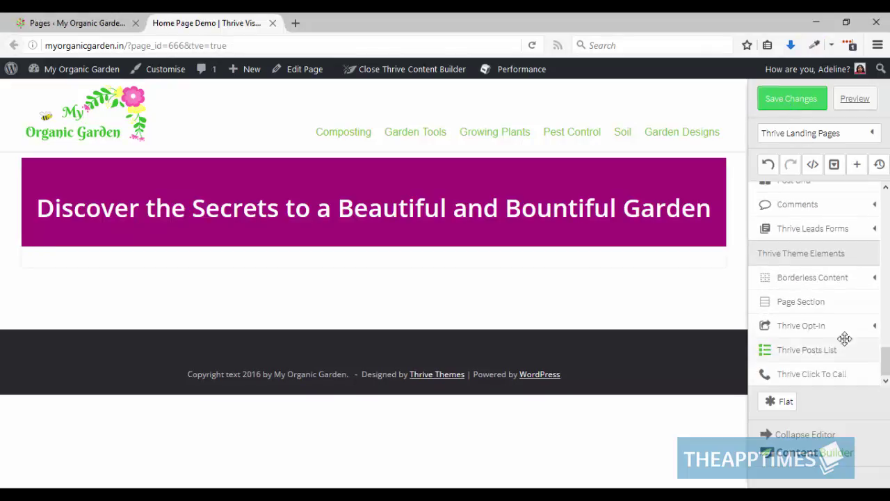
pyautogui.click(815, 303)
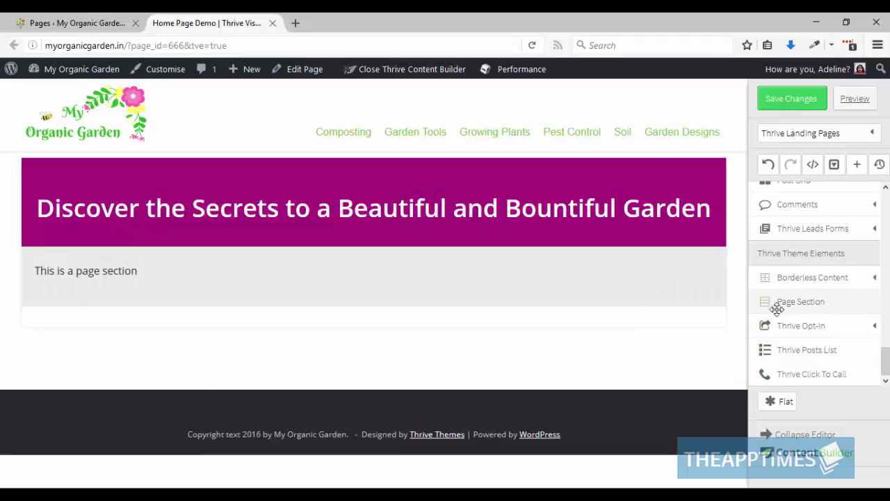
pyautogui.click(379, 298)
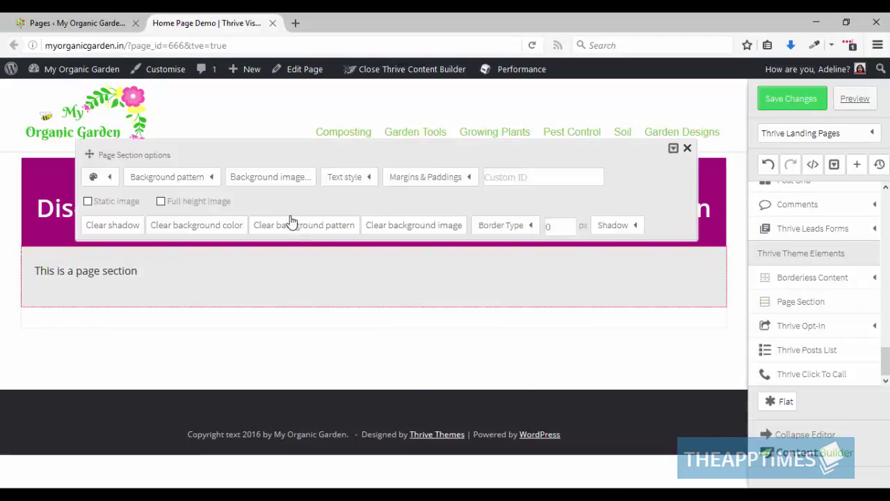
pyautogui.click(278, 183)
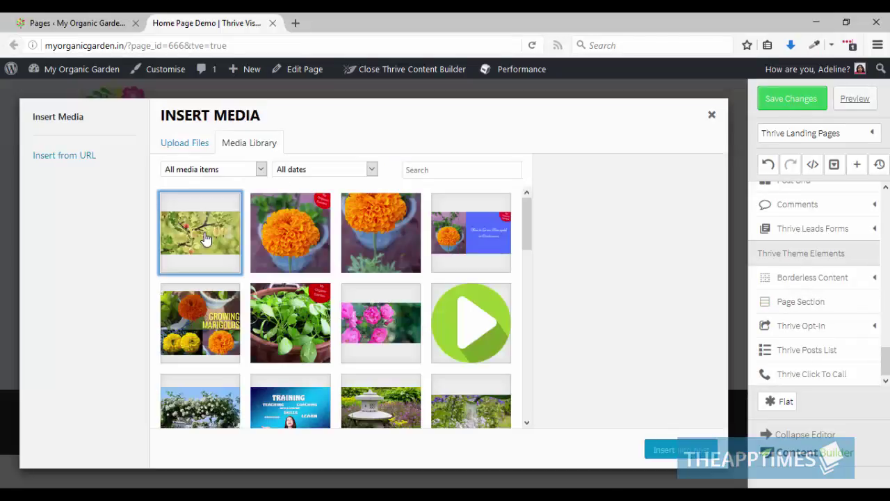
pyautogui.click(205, 238)
pyautogui.click(678, 450)
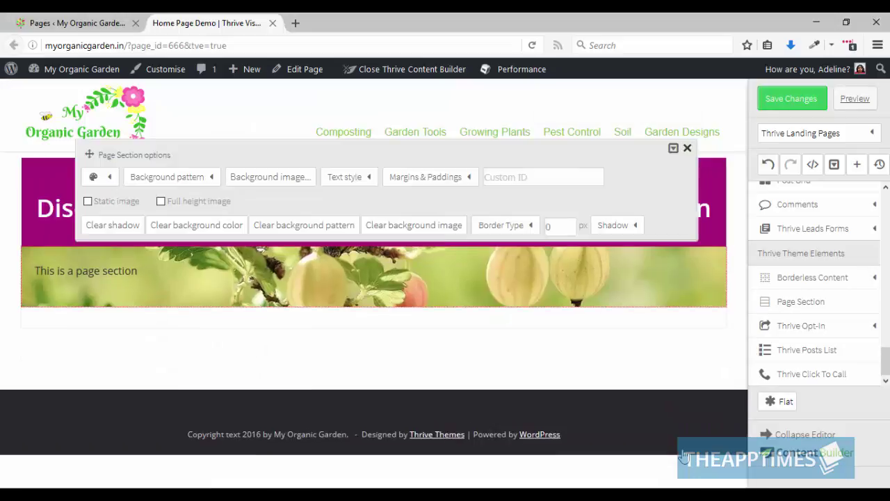
pyautogui.click(160, 201)
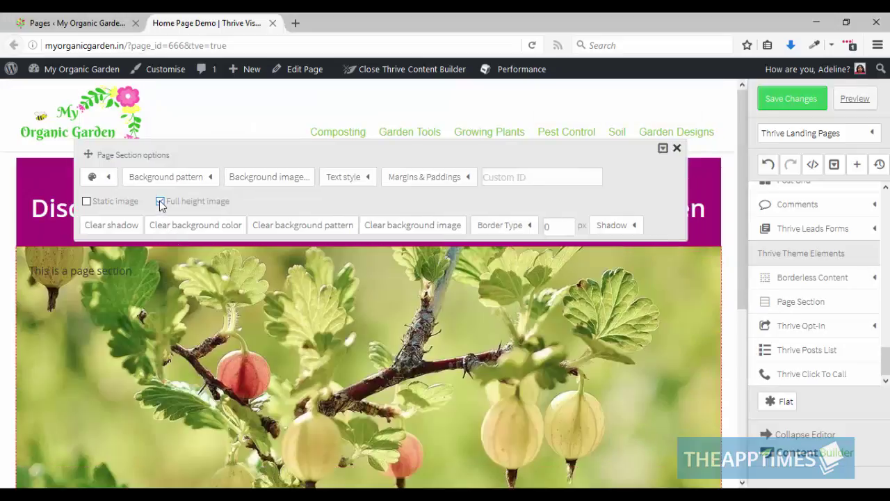
pyautogui.click(731, 343)
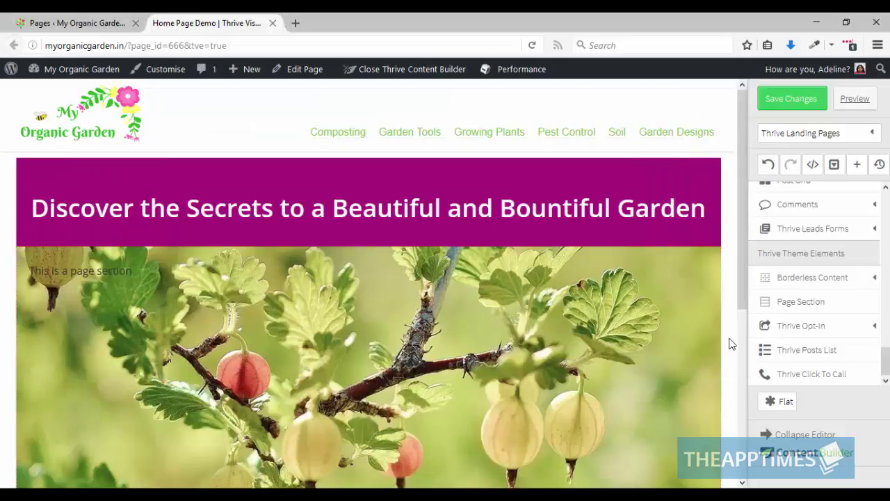
pyautogui.scroll(-1, 731, 344)
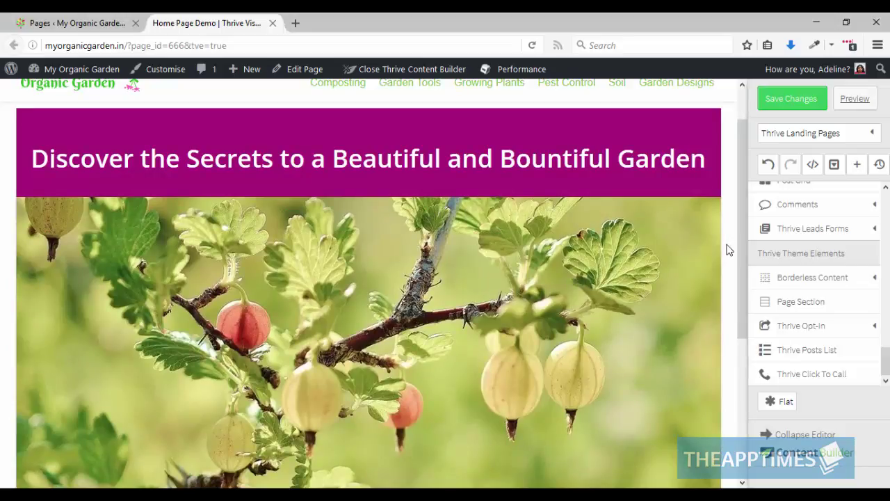
pyautogui.moveTo(885, 358); pyautogui.dragTo(886, 199)
# Add a 'Join Our Workshop Today!' button to the gooseberry section, linked to the compost article.
pyautogui.moveTo(813, 290); pyautogui.dragTo(374, 220)
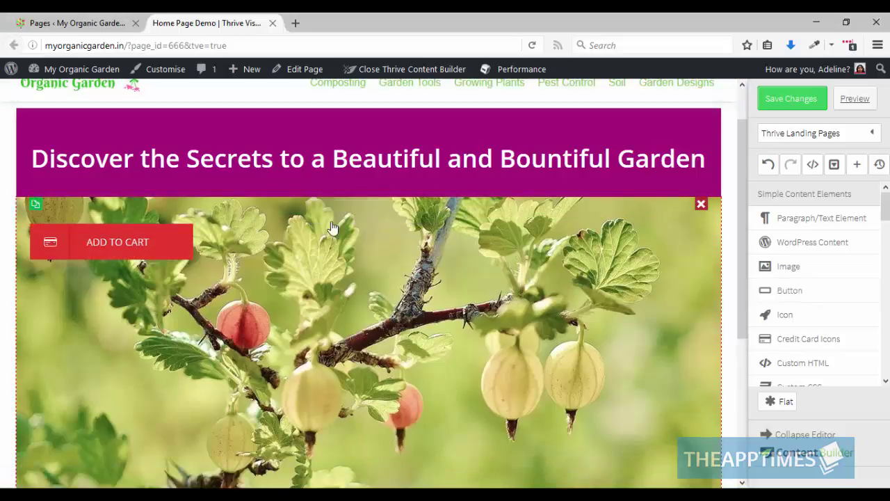
pyautogui.click(103, 249)
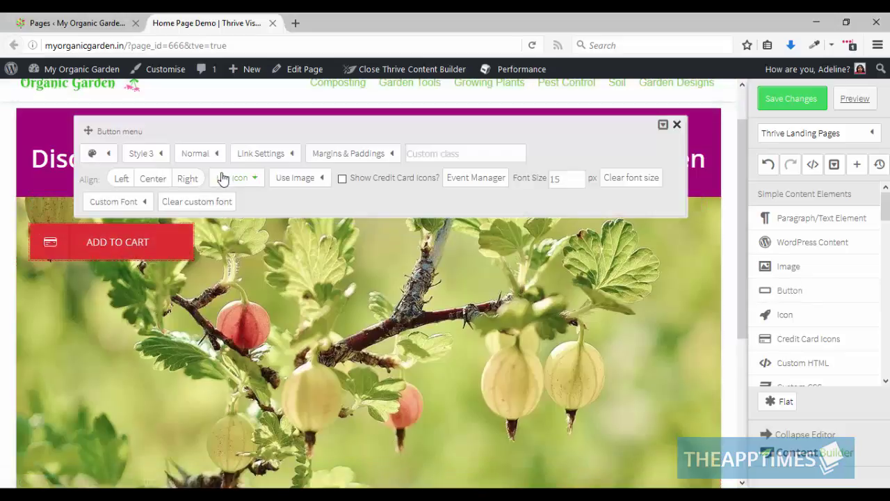
pyautogui.click(258, 154)
pyautogui.click(278, 201)
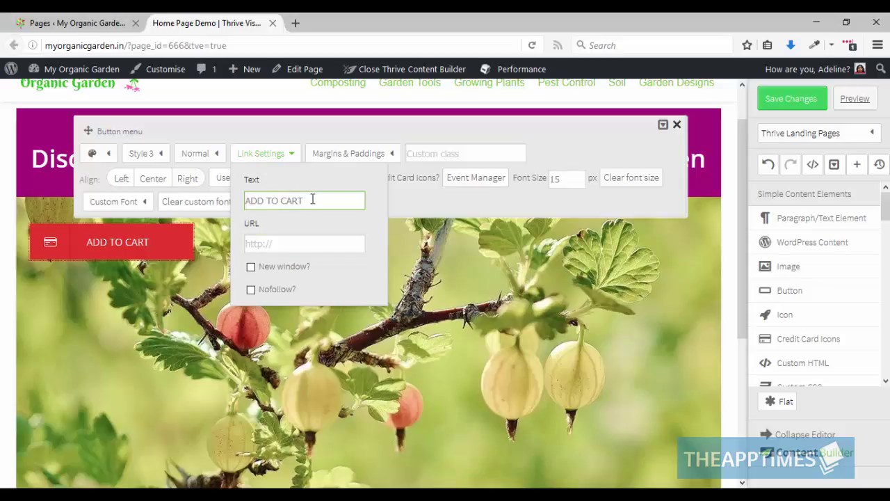
pyautogui.moveTo(312, 199); pyautogui.dragTo(244, 199)
pyautogui.write('Jo')
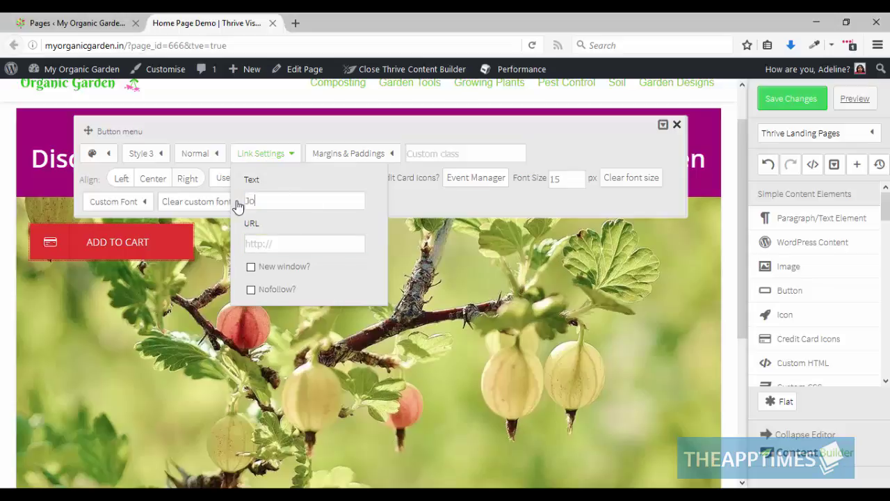
pyautogui.write('in Our Workshop Today!')
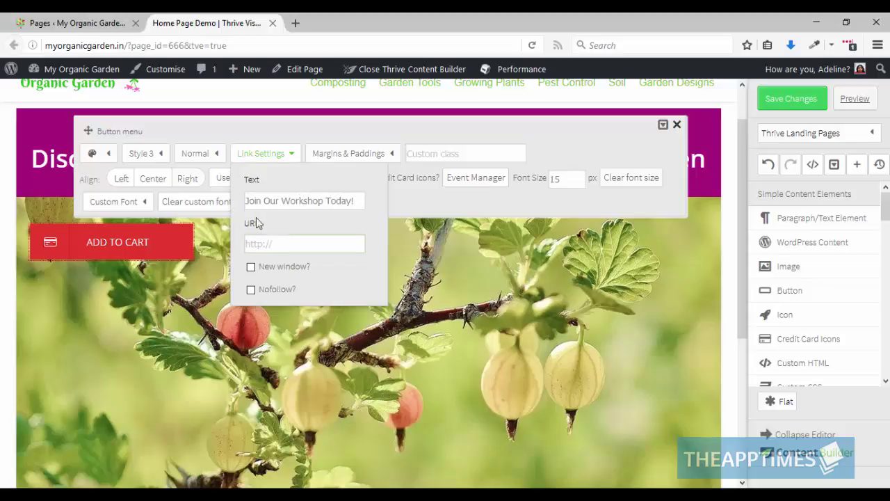
pyautogui.click(280, 243)
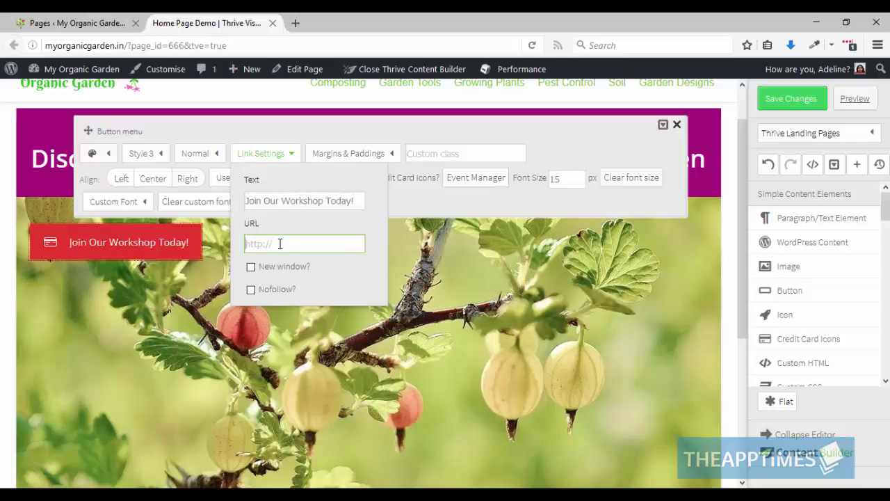
pyautogui.hotkey('ctrl', 'v')
# Make the workshop button Style 6, right-aligned and Big.
pyautogui.click(589, 207)
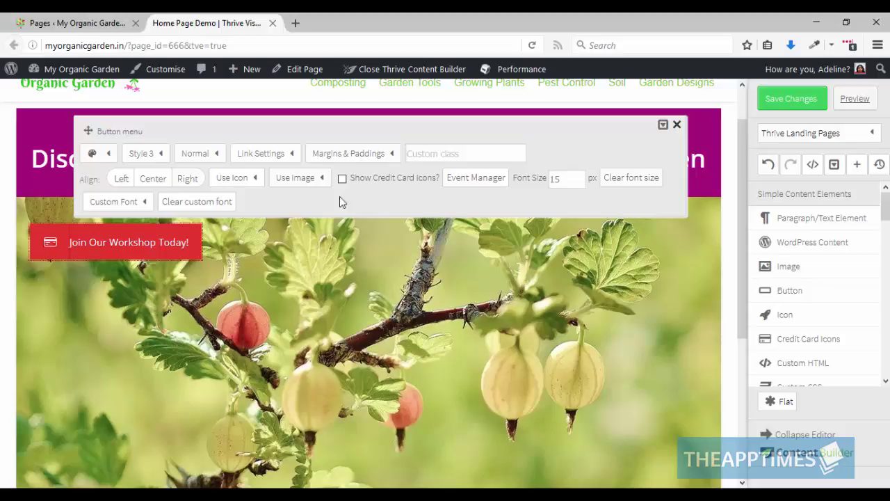
pyautogui.click(147, 156)
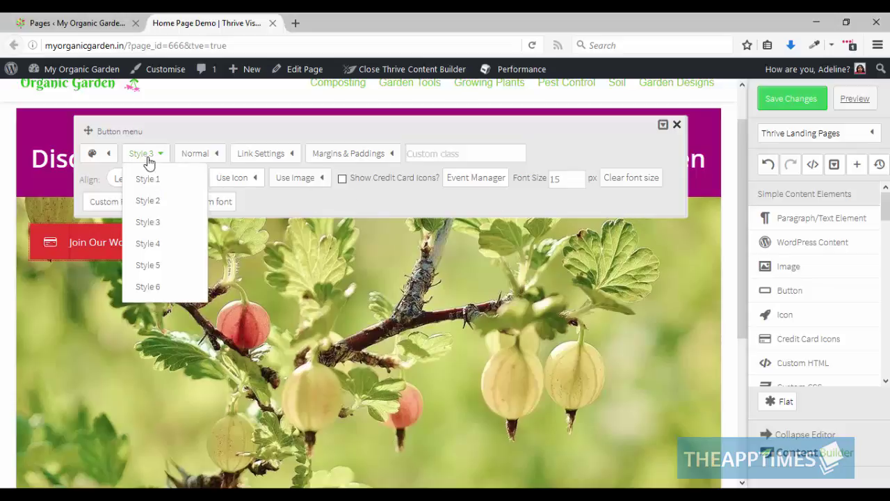
pyautogui.click(155, 289)
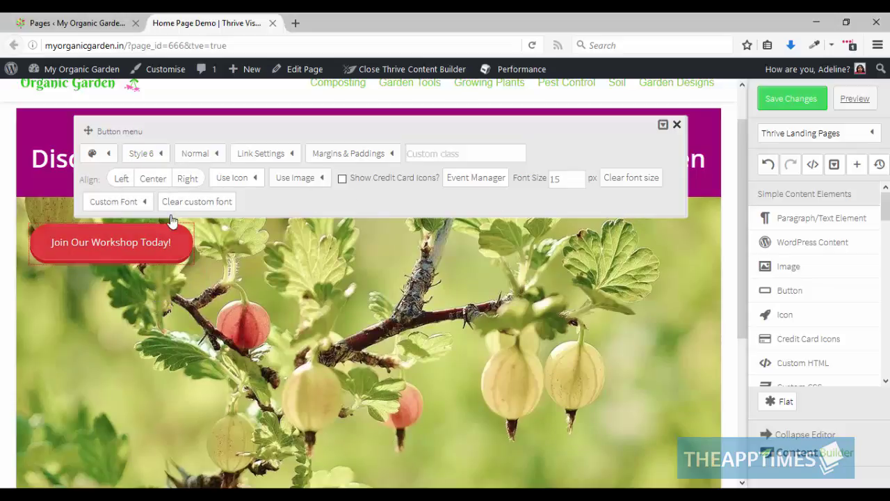
pyautogui.click(189, 179)
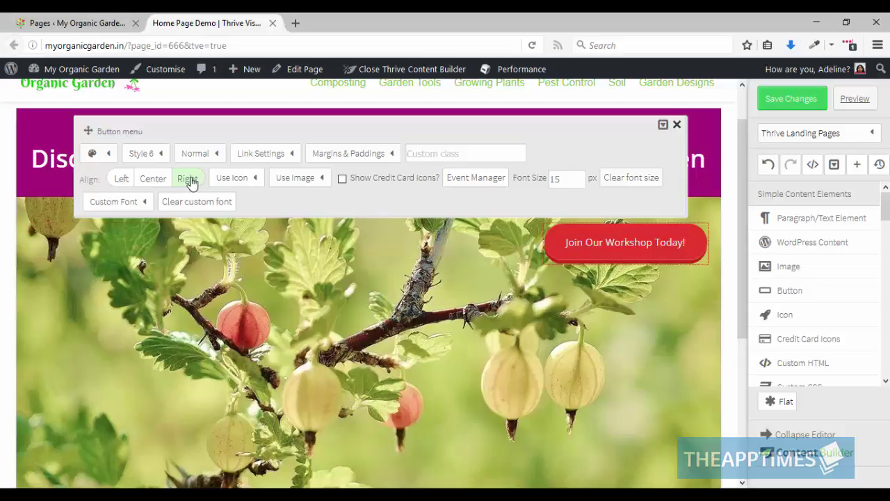
pyautogui.click(198, 154)
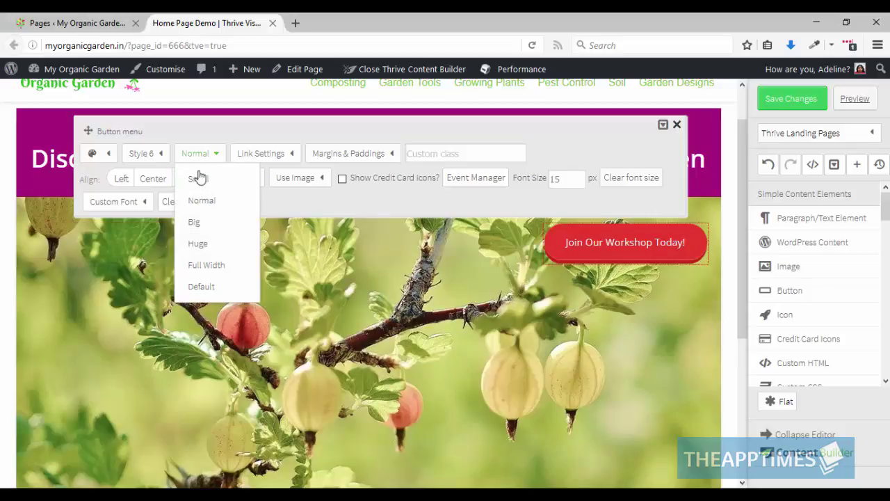
pyautogui.click(194, 223)
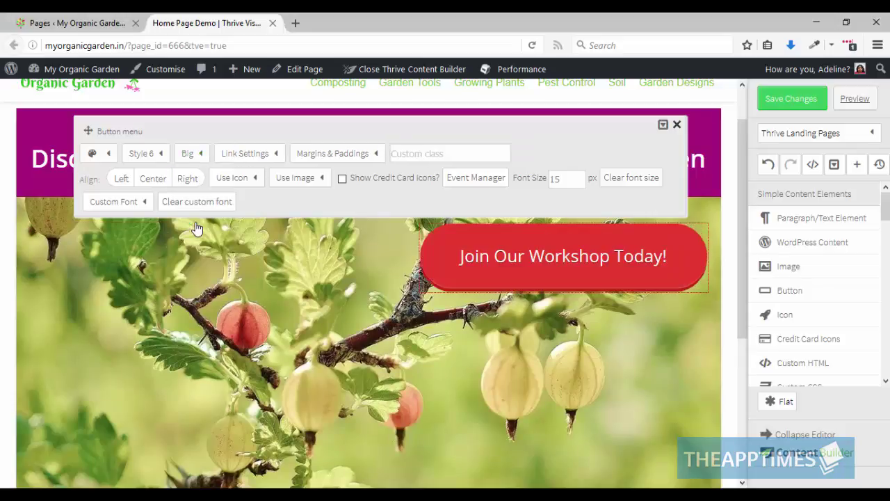
# Give the button a 400 px top margin.
pyautogui.click(350, 155)
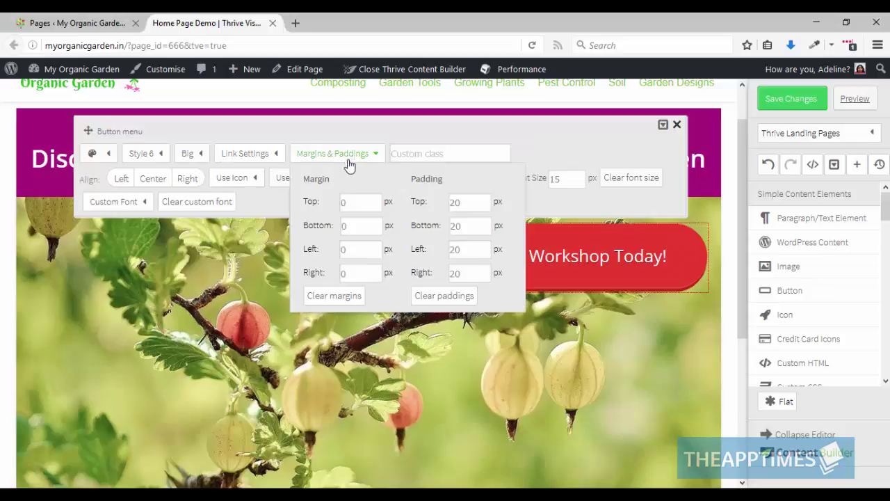
pyautogui.click(342, 202)
pyautogui.press('Delete')
pyautogui.write('4')
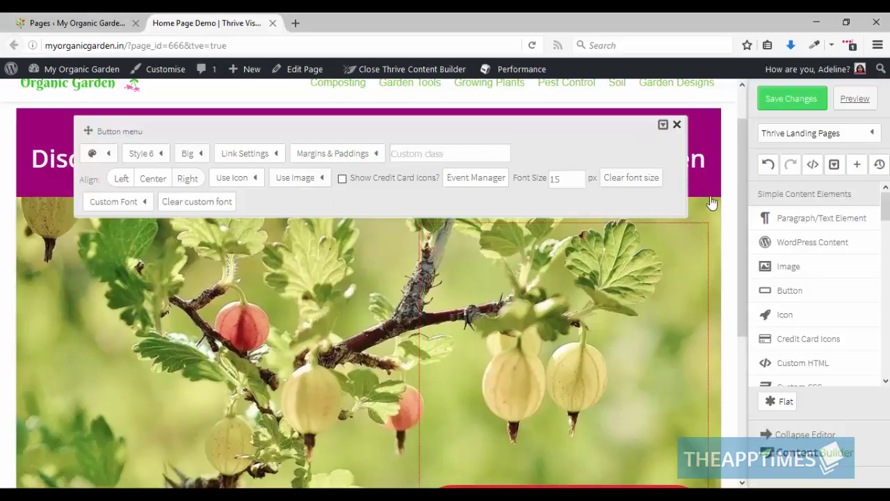
pyautogui.click(728, 225)
pyautogui.scroll(-2, 729, 226)
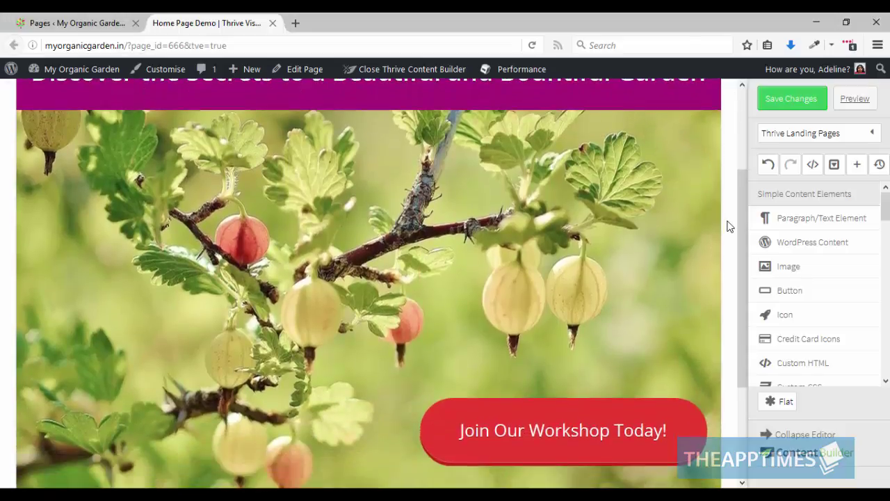
pyautogui.scroll(1, 728, 225)
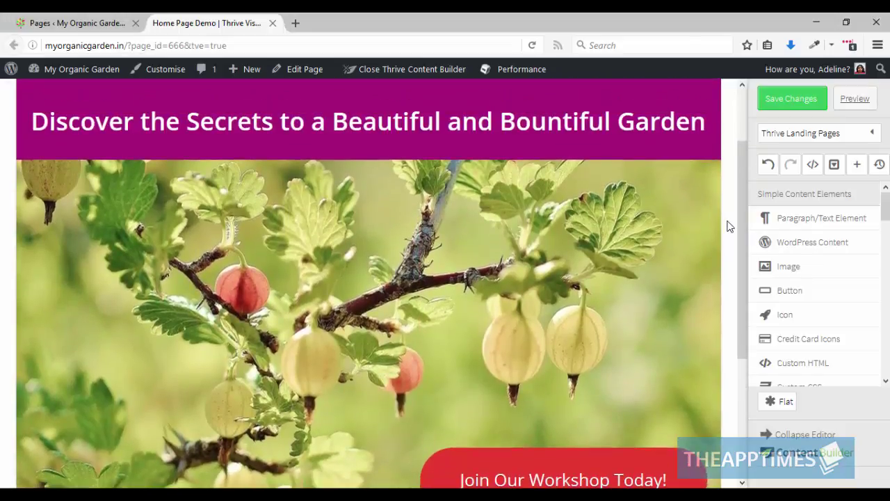
pyautogui.click(792, 100)
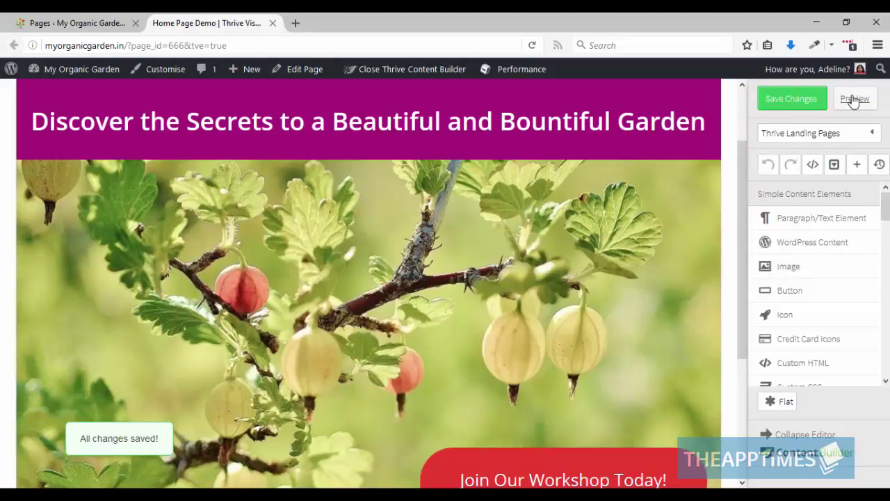
pyautogui.click(855, 100)
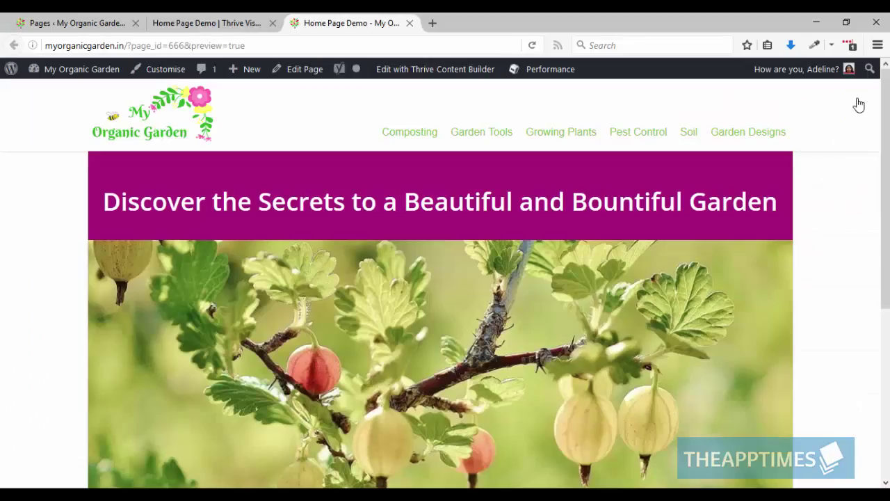
pyautogui.scroll(-4, 841, 231)
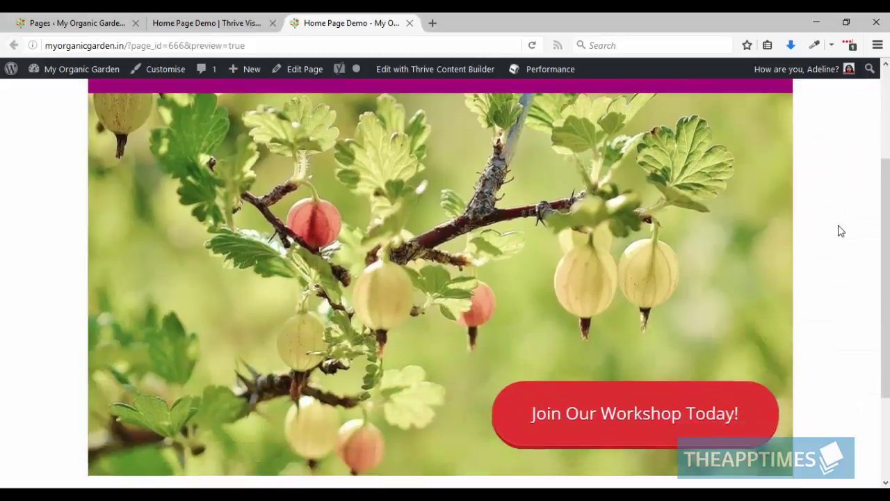
pyautogui.scroll(4, 841, 231)
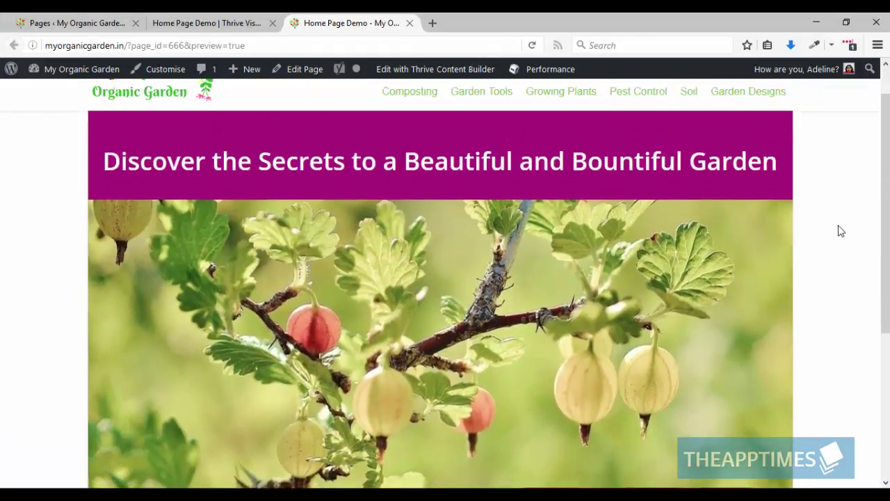
pyautogui.click(410, 23)
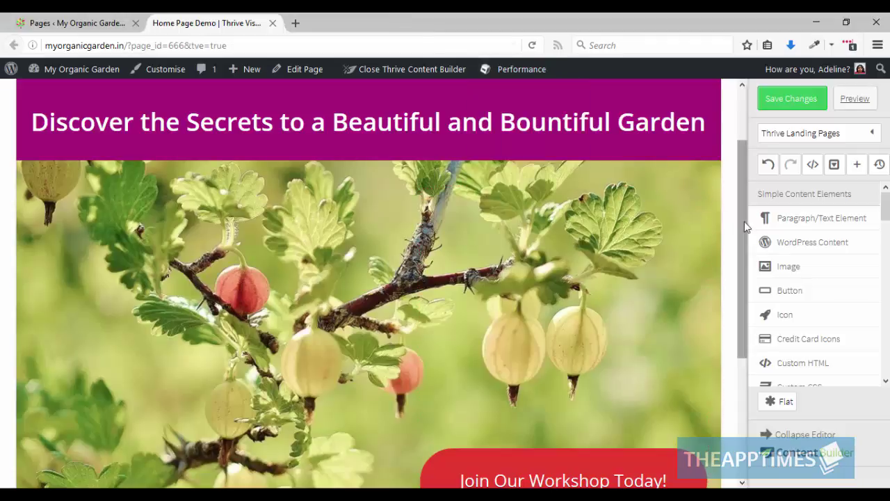
# Add an empty page section below the gooseberry image.
pyautogui.moveTo(745, 221); pyautogui.dragTo(745, 341)
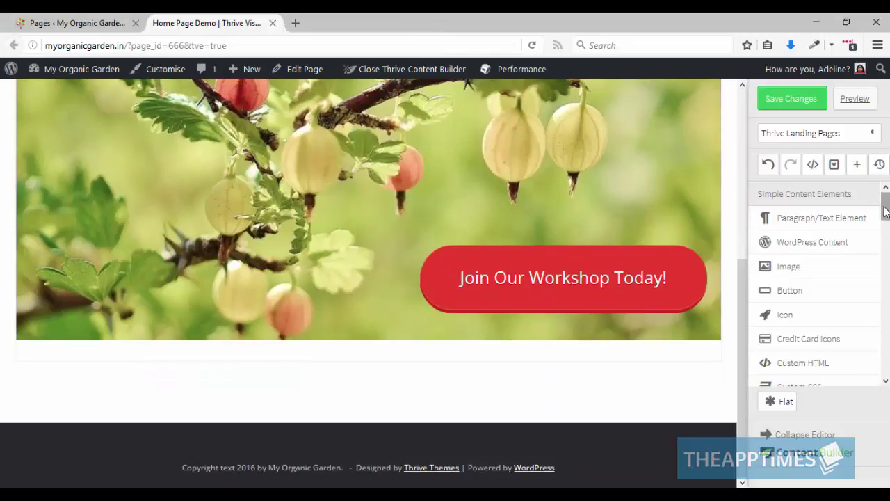
pyautogui.moveTo(887, 209); pyautogui.dragTo(886, 358)
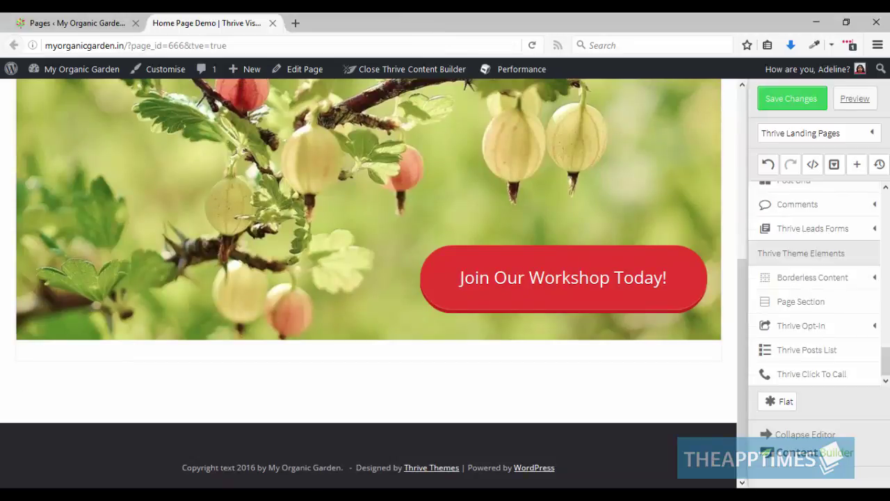
pyautogui.click(825, 301)
pyautogui.moveTo(672, 374)
pyautogui.click(700, 363)
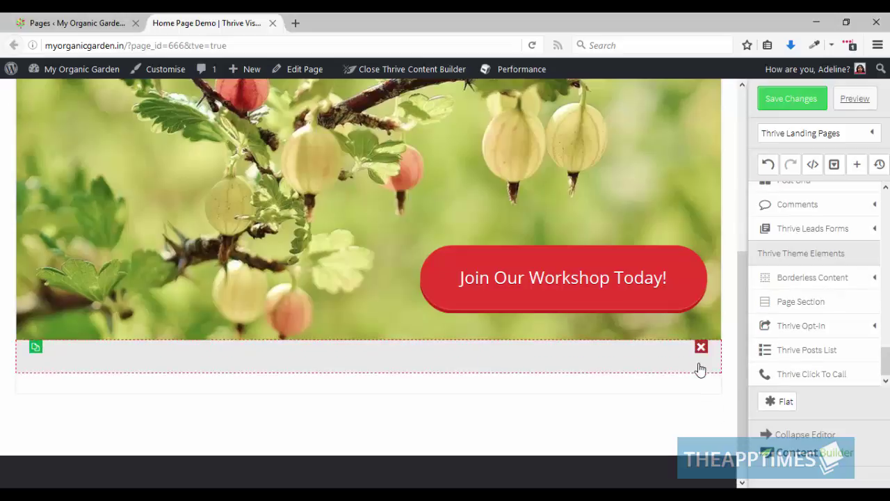
# Set the new section's custom background colour to white.
pyautogui.click(374, 368)
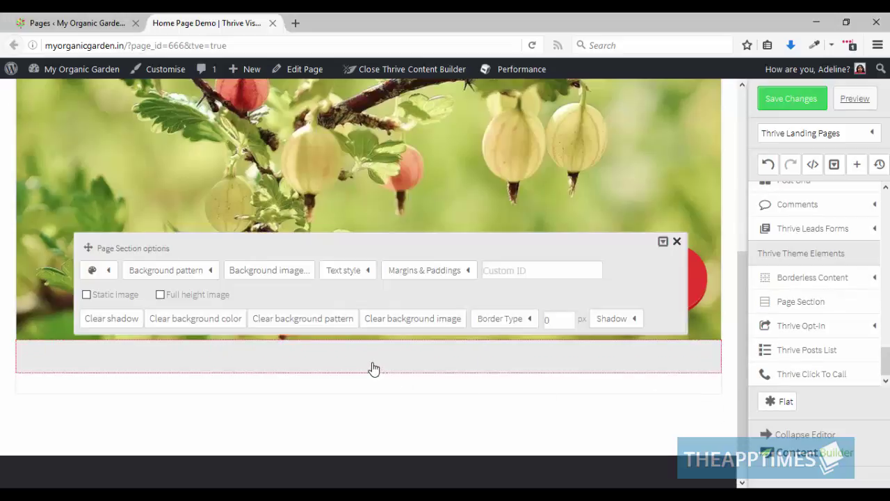
pyautogui.click(100, 273)
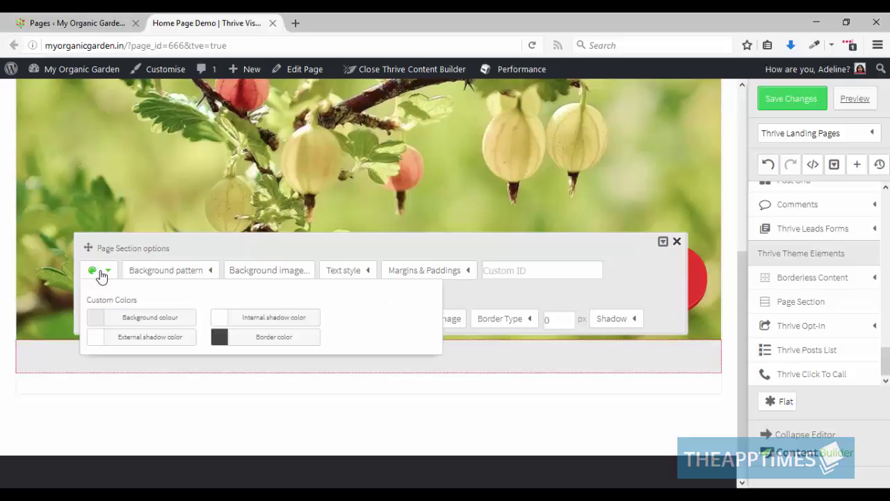
pyautogui.click(97, 317)
pyautogui.click(244, 224)
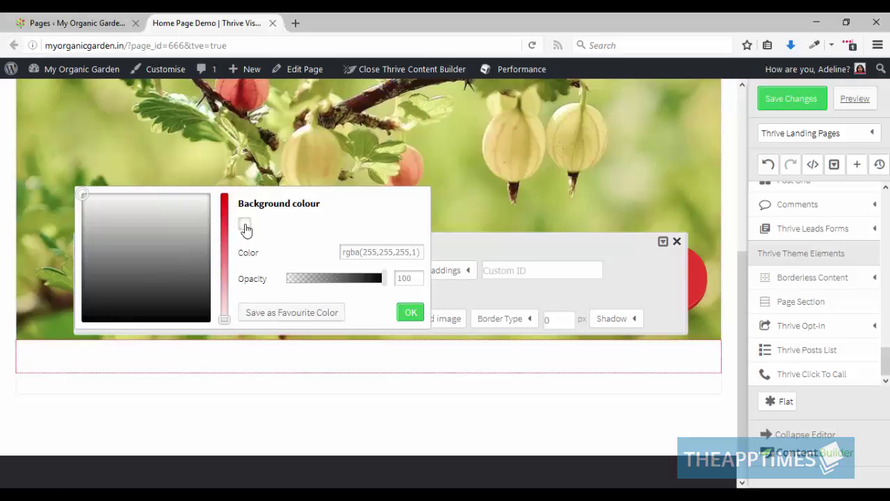
pyautogui.click(411, 313)
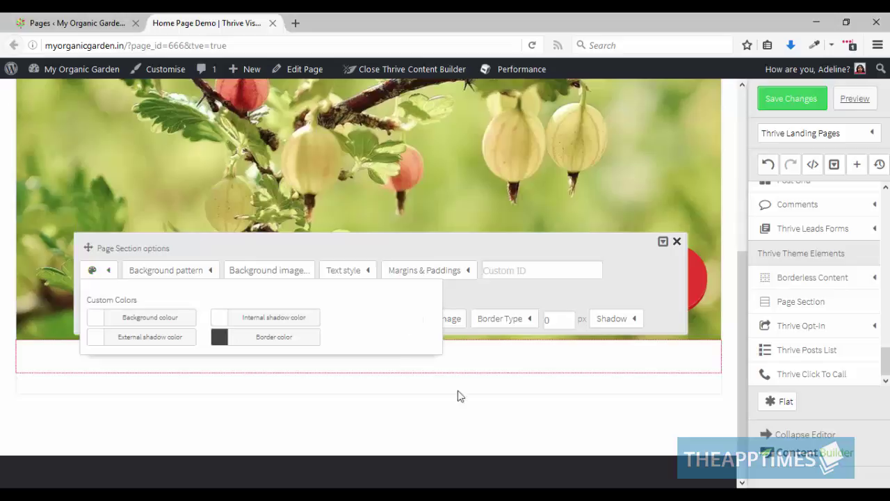
pyautogui.click(494, 411)
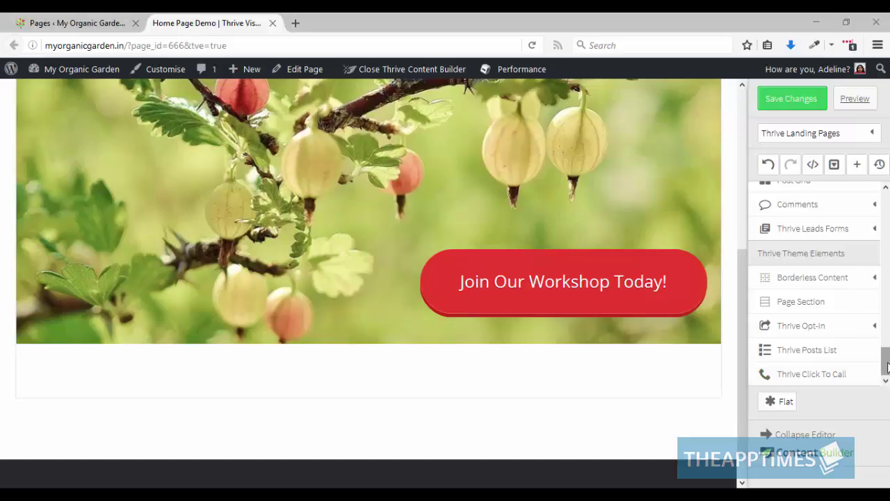
# Place a content container in the white section with a 760 px maximum width.
pyautogui.moveTo(885, 363); pyautogui.dragTo(886, 227)
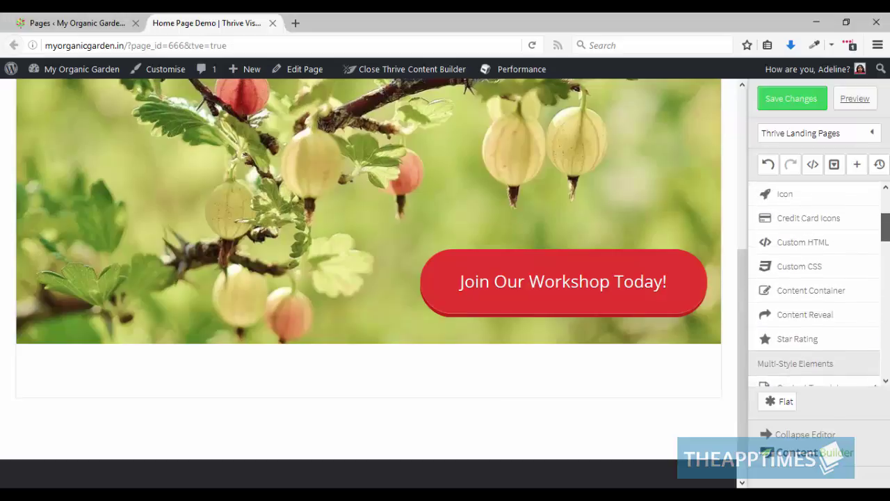
pyautogui.moveTo(804, 293); pyautogui.dragTo(349, 369)
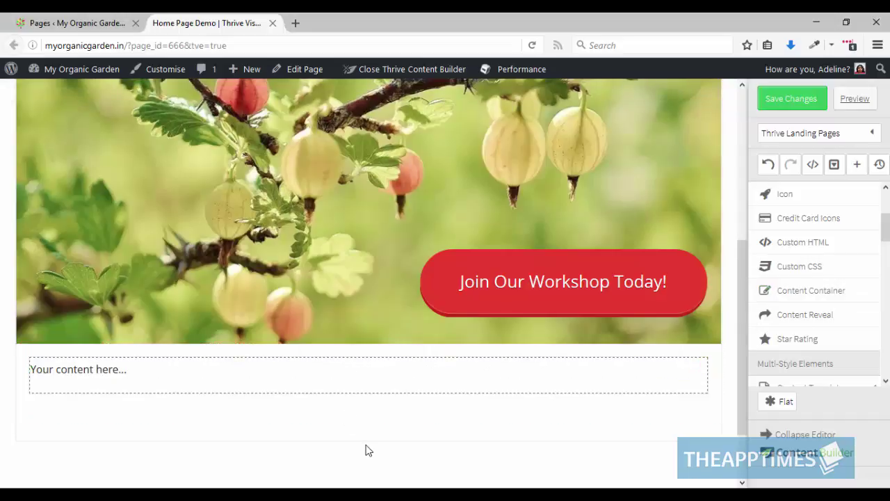
pyautogui.click(395, 391)
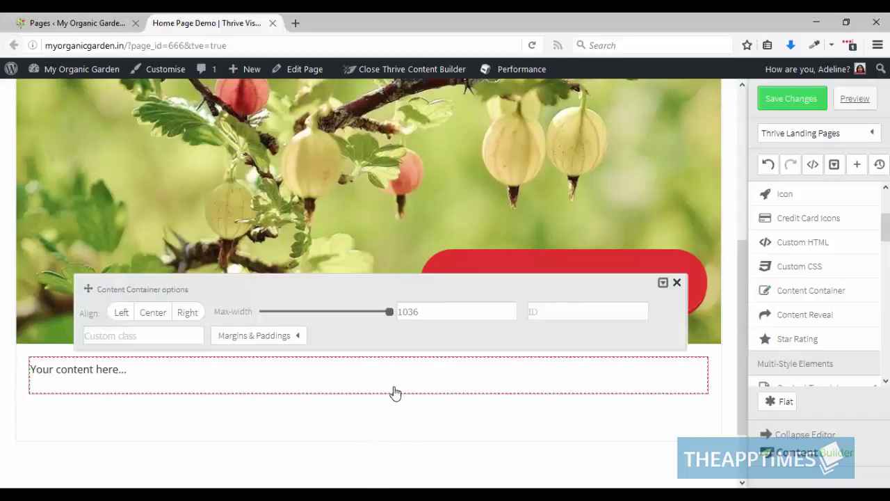
pyautogui.click(399, 311)
pyautogui.doubleClick(399, 311)
pyautogui.write('760')
pyautogui.click(538, 432)
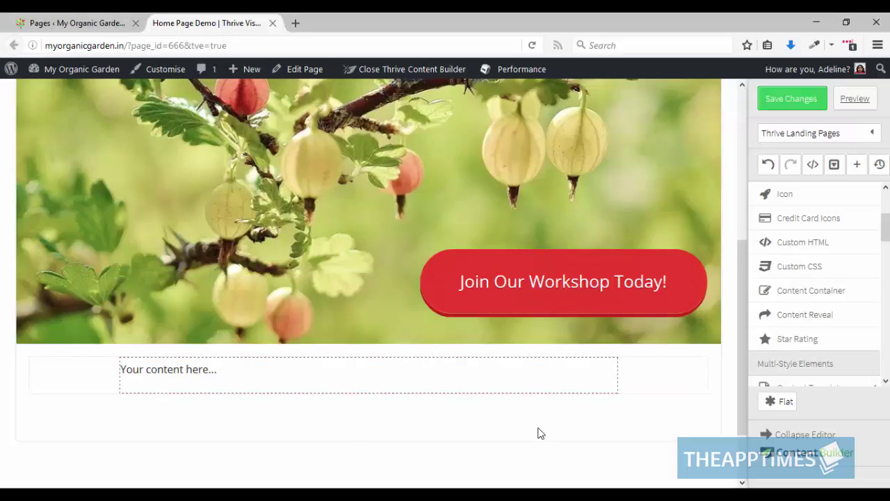
# Replace its text with a centred Heading 2 'Check Out Our Most Popular Resources!'.
pyautogui.click(168, 367)
pyautogui.hotkey('shift', 'Left')
pyautogui.hotkey('shift', 'Left')
pyautogui.hotkey('shift', 'Left')
pyautogui.hotkey('shift', 'Left')
pyautogui.hotkey('shift', 'Home')
pyautogui.write('Check Out Our Most Popular Resources!')
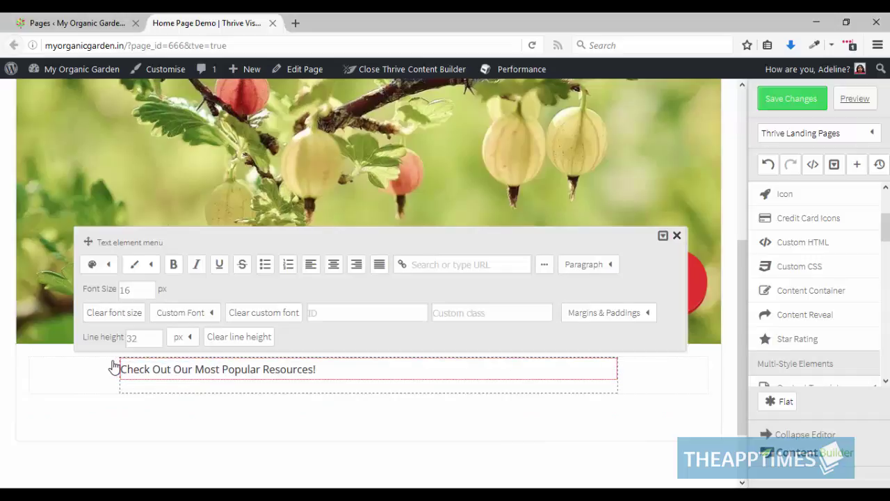
pyautogui.click(334, 270)
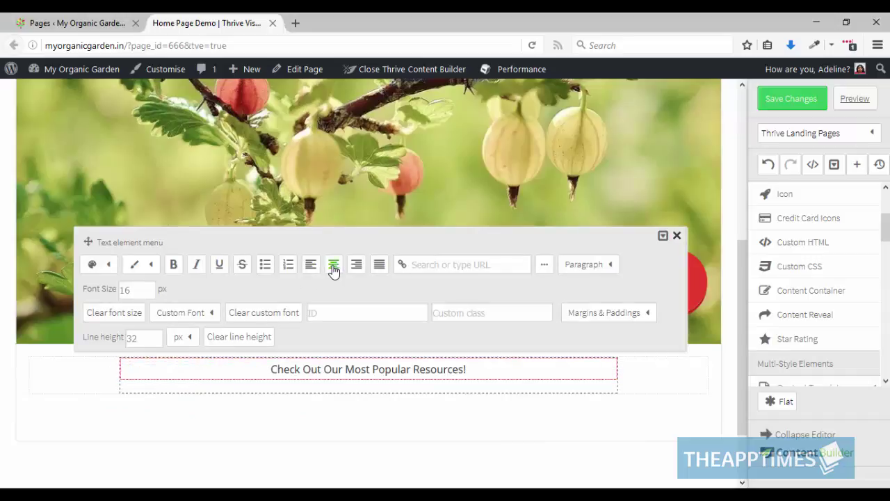
pyautogui.click(582, 265)
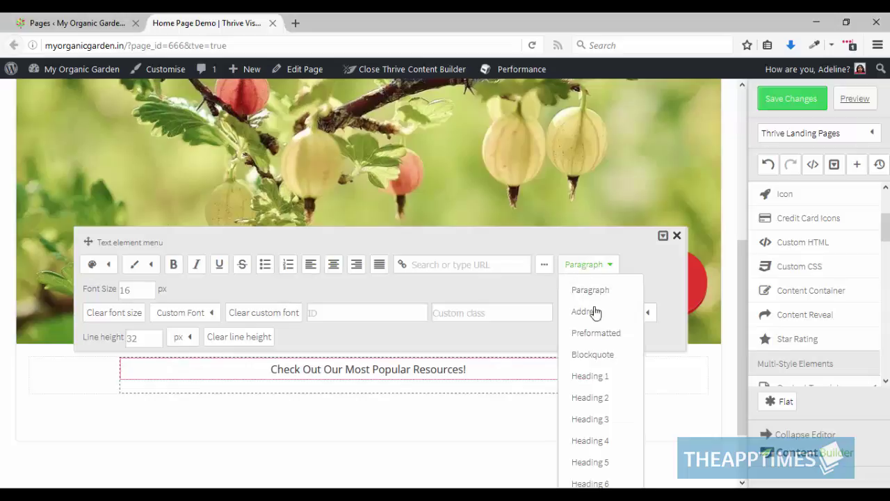
pyautogui.click(609, 399)
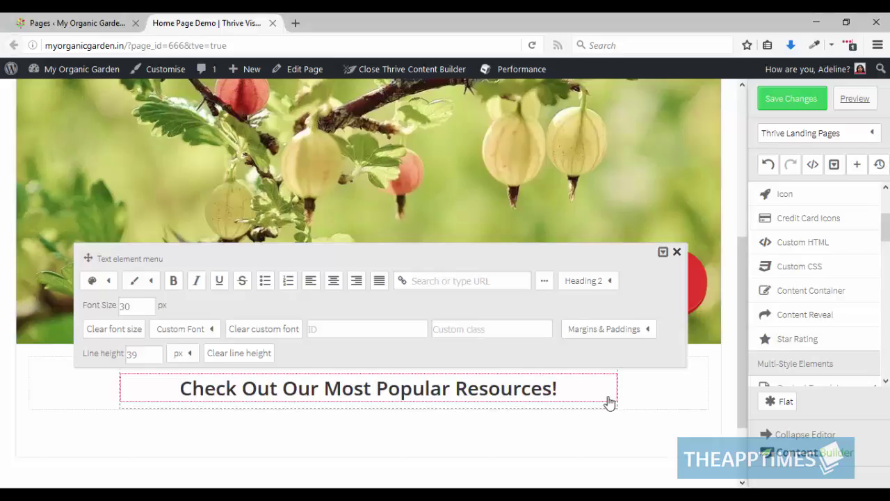
# Set the heading font to Comic Sans MS.
pyautogui.click(184, 334)
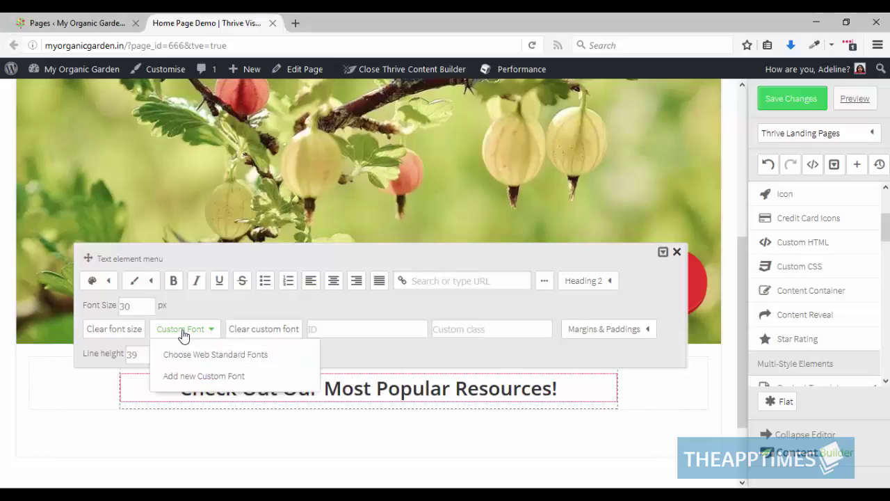
pyautogui.click(236, 356)
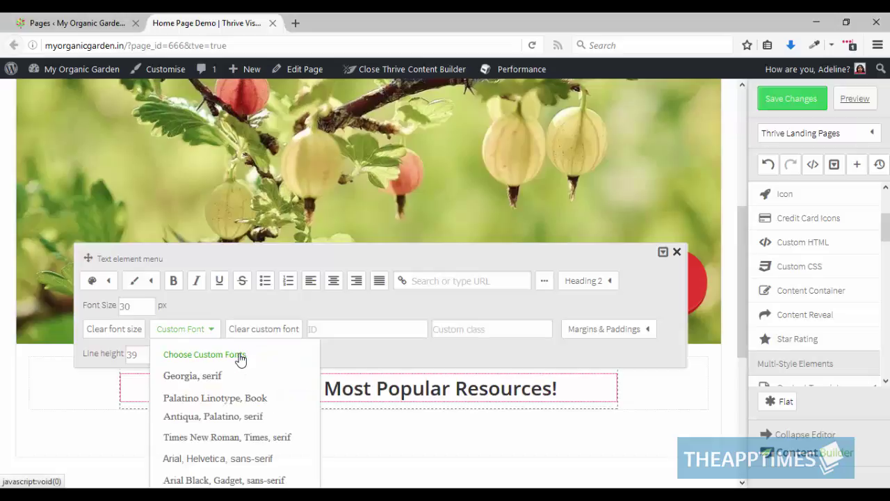
pyautogui.scroll(-2, 255, 387)
pyautogui.scroll(-4, 264, 397)
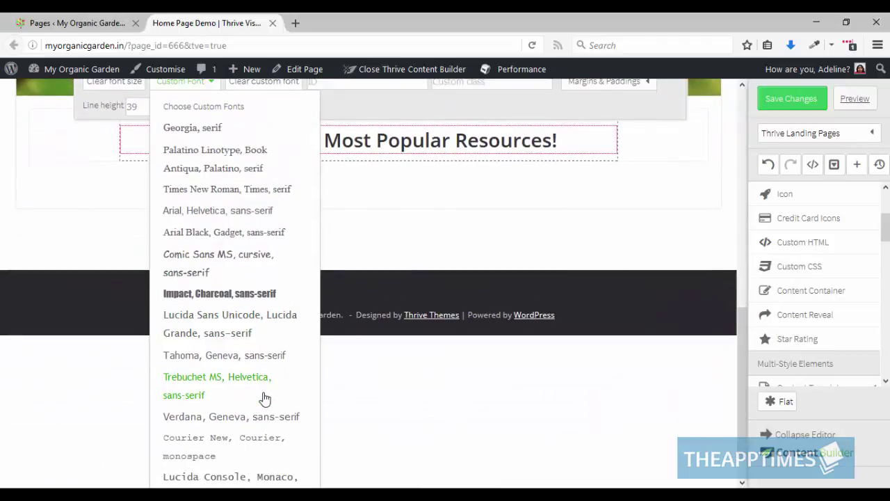
pyautogui.click(230, 259)
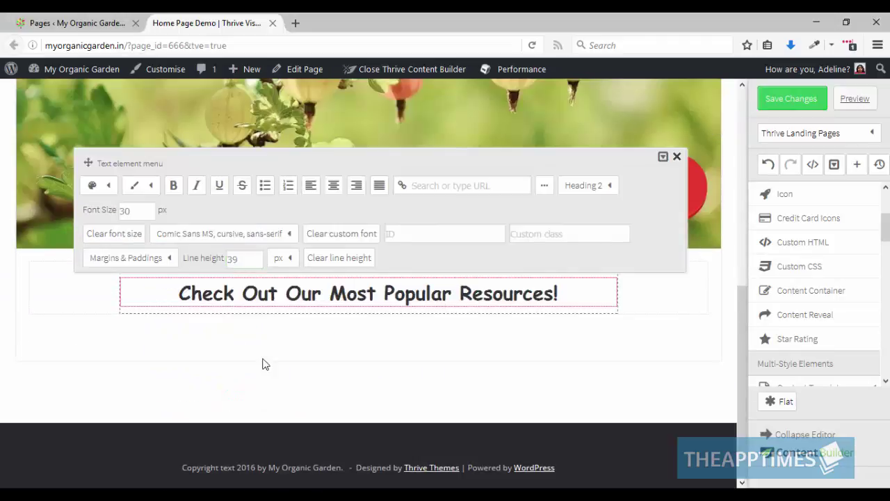
# Add a centred paragraph about popular resources, garden design ideas and online courses under the heading.
pyautogui.click(331, 381)
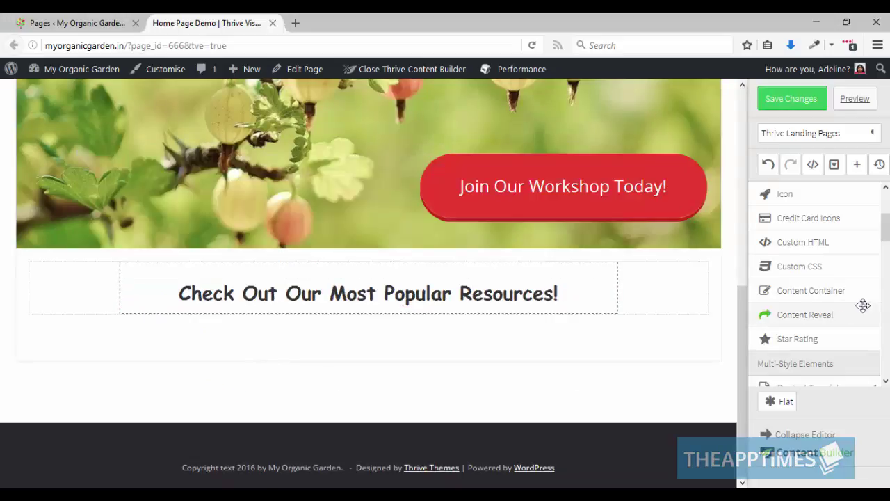
pyautogui.scroll(4, 885, 223)
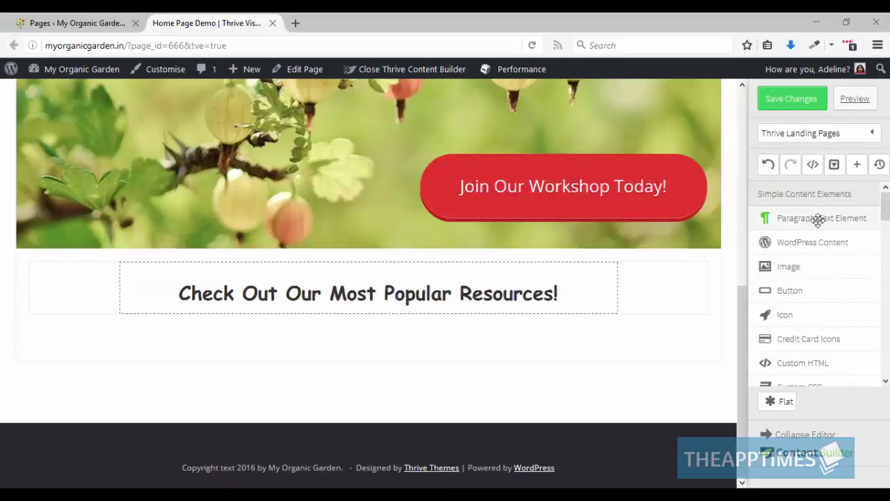
pyautogui.moveTo(807, 218); pyautogui.dragTo(386, 308)
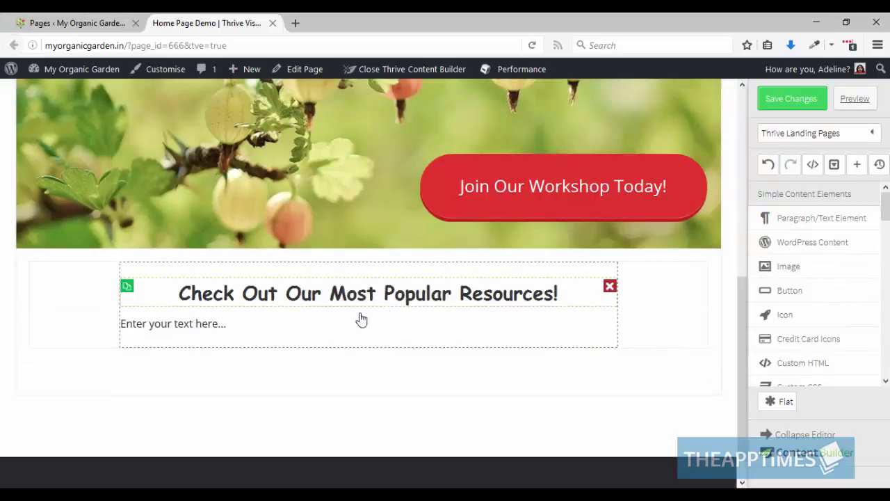
pyautogui.click(226, 323)
pyautogui.hotkey('ctrl', 'v')
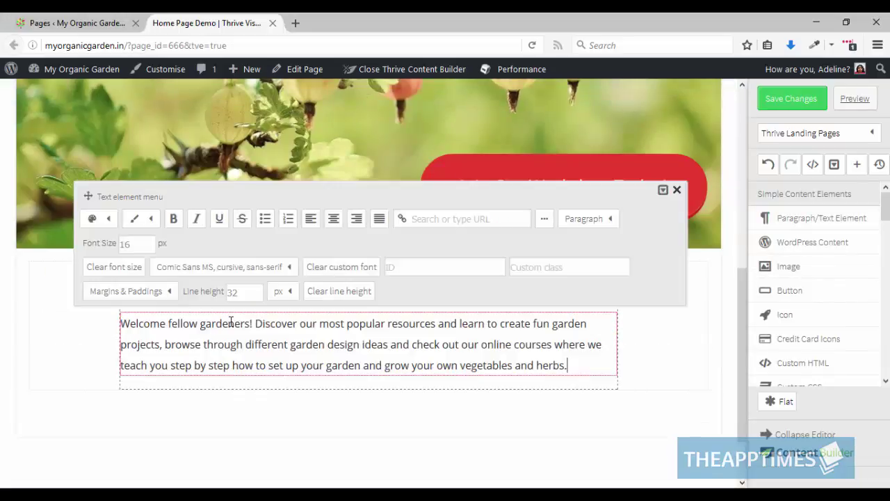
pyautogui.click(334, 220)
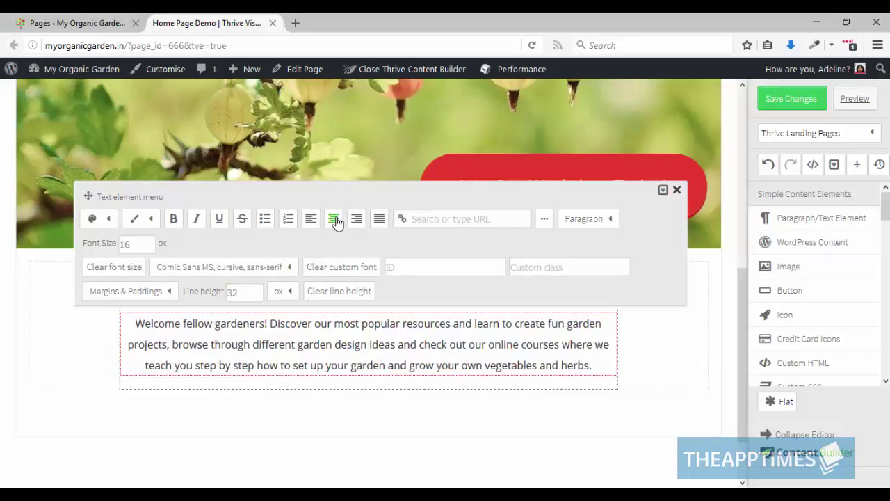
pyautogui.click(638, 423)
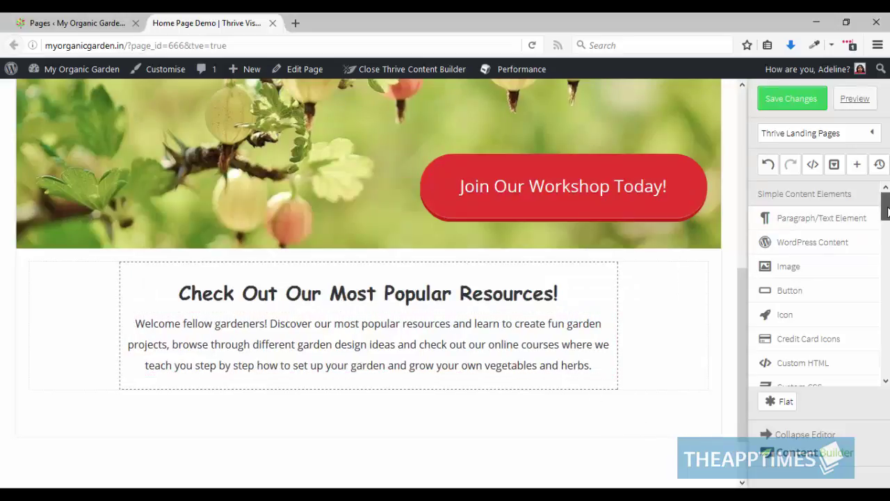
# Add a 1/3-1/3-1/3 column layout below the resources block.
pyautogui.moveTo(887, 214); pyautogui.dragTo(886, 261)
pyautogui.click(859, 224)
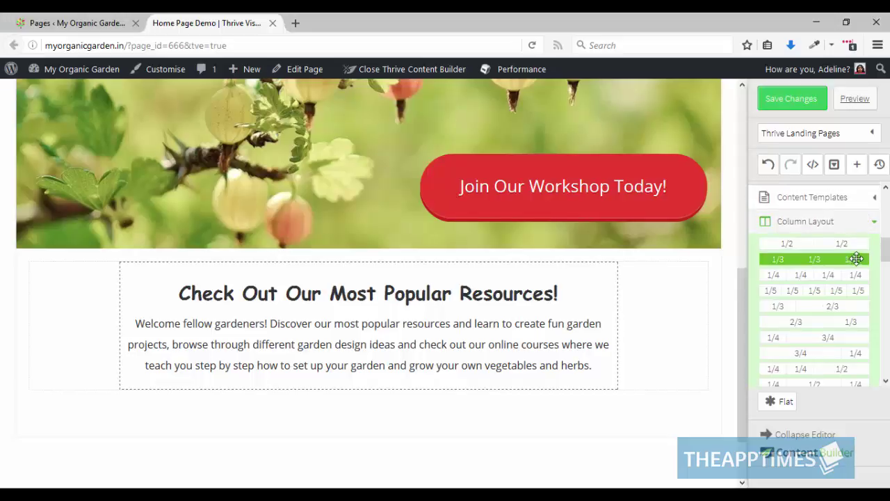
pyautogui.moveTo(854, 259); pyautogui.dragTo(445, 409)
# Place an Image element in Column 1.
pyautogui.scroll(-3, 445, 415)
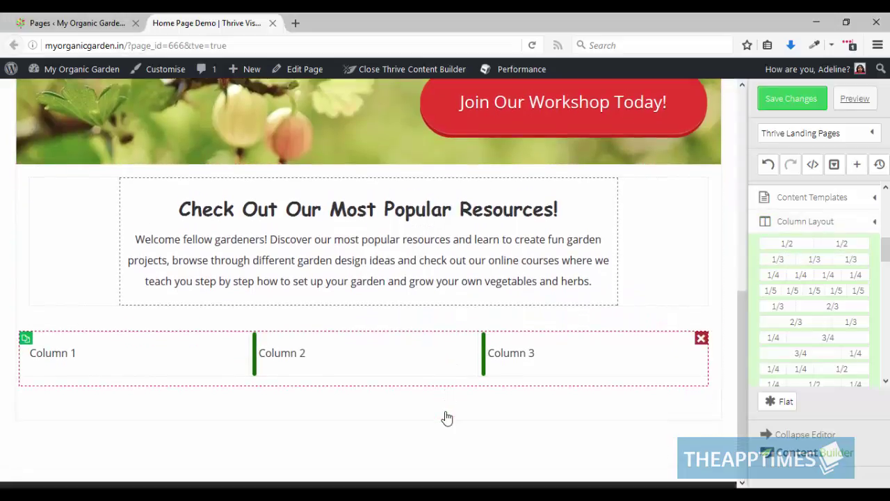
pyautogui.moveTo(76, 335)
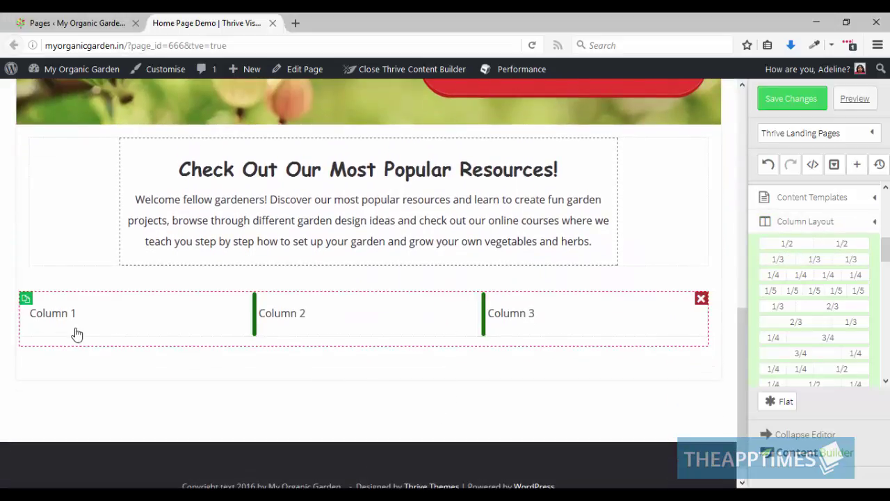
pyautogui.scroll(-3, 806, 278)
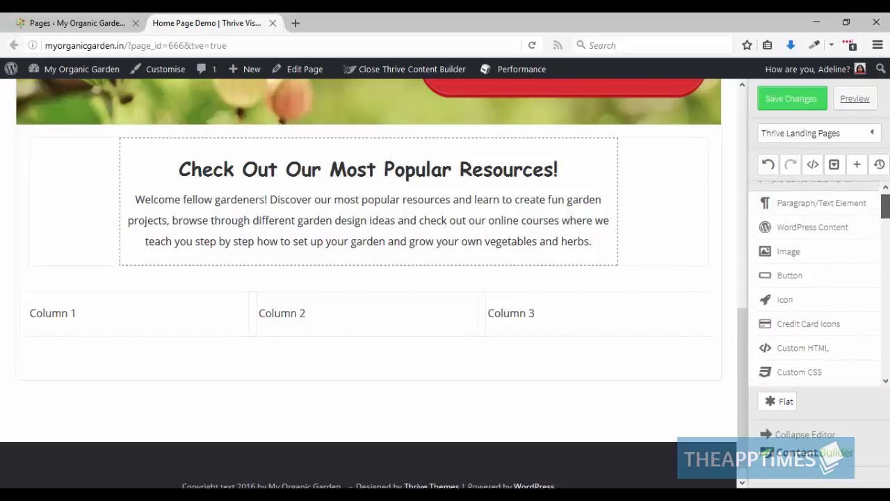
pyautogui.moveTo(800, 266); pyautogui.dragTo(135, 327)
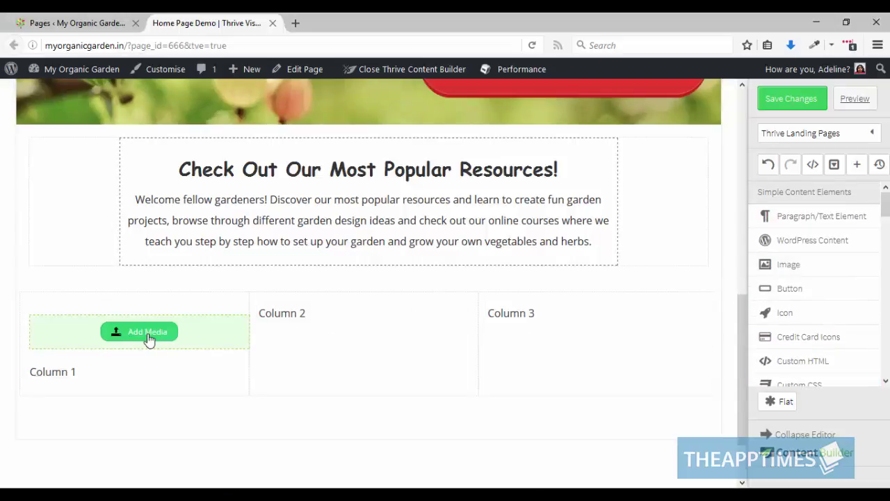
# Insert the online-classes training picture from the Media Library into Column 1.
pyautogui.click(147, 332)
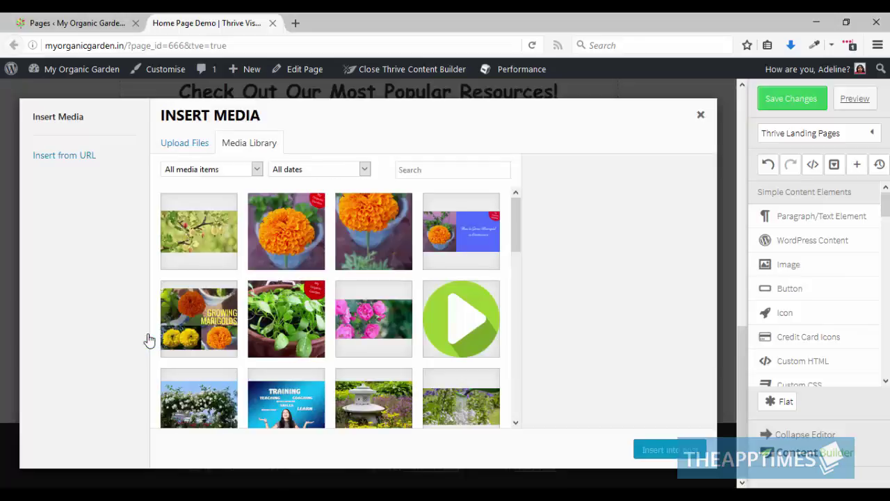
pyautogui.click(316, 407)
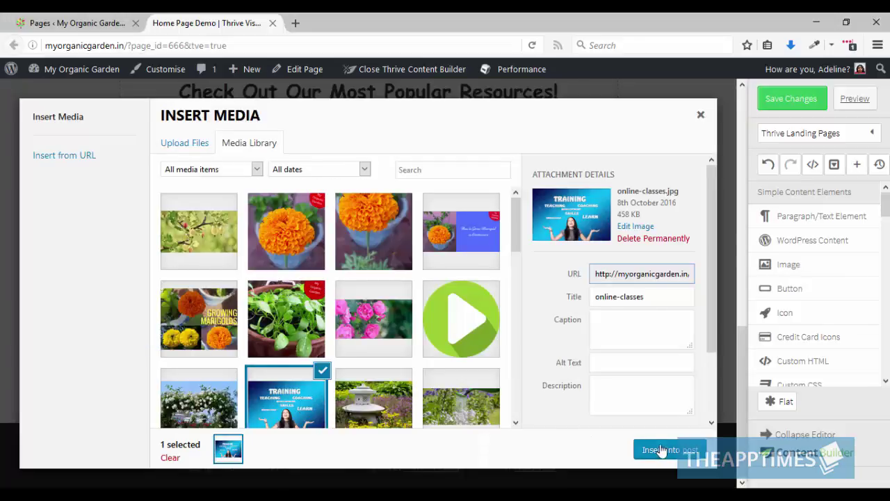
pyautogui.click(662, 450)
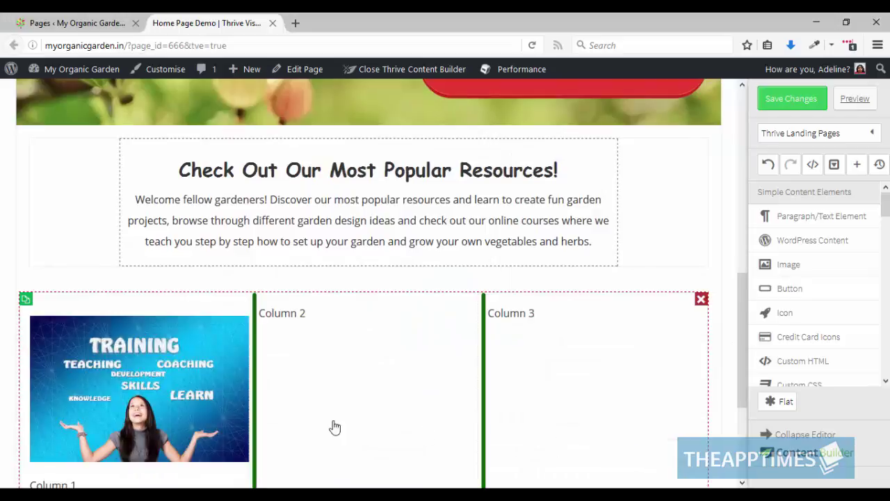
pyautogui.scroll(-3, 147, 397)
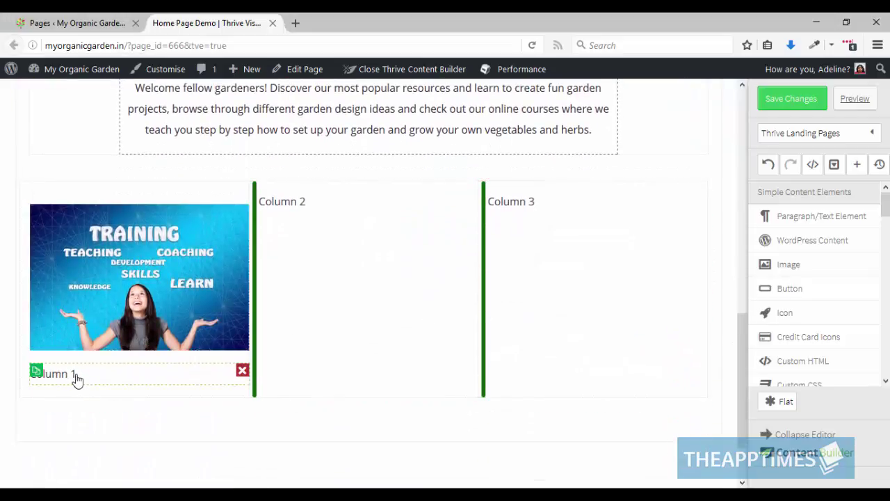
# Rename the Column 1 caption 'Online Classes' and link it to the compost-from-kitchen-waste post.
pyautogui.click(80, 379)
pyautogui.moveTo(80, 379); pyautogui.dragTo(33, 379)
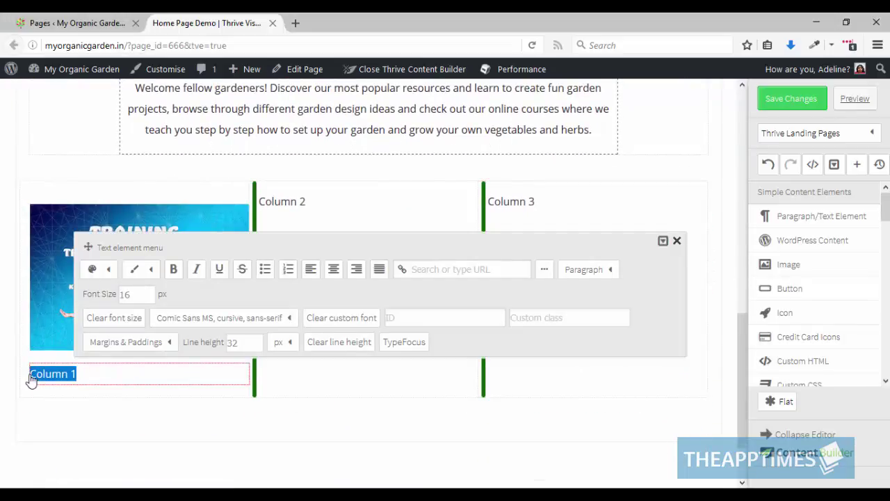
pyautogui.write('Online Classes')
pyautogui.moveTo(111, 374); pyautogui.dragTo(29, 373)
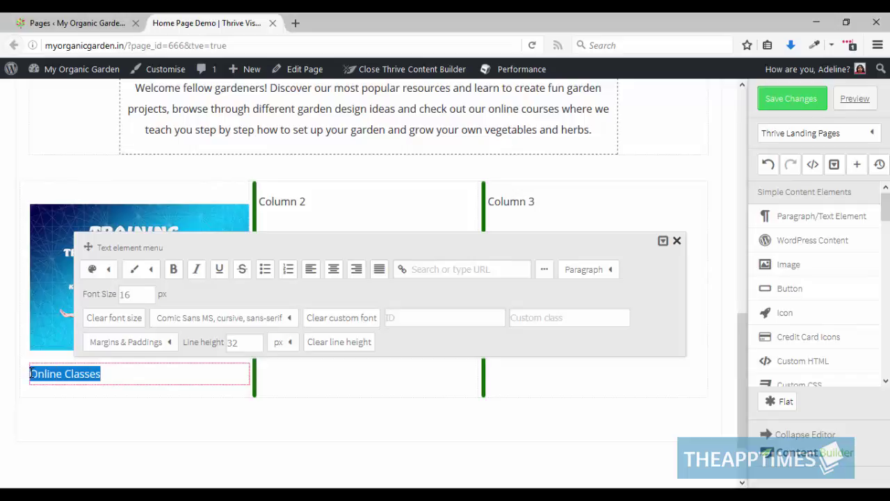
pyautogui.click(420, 270)
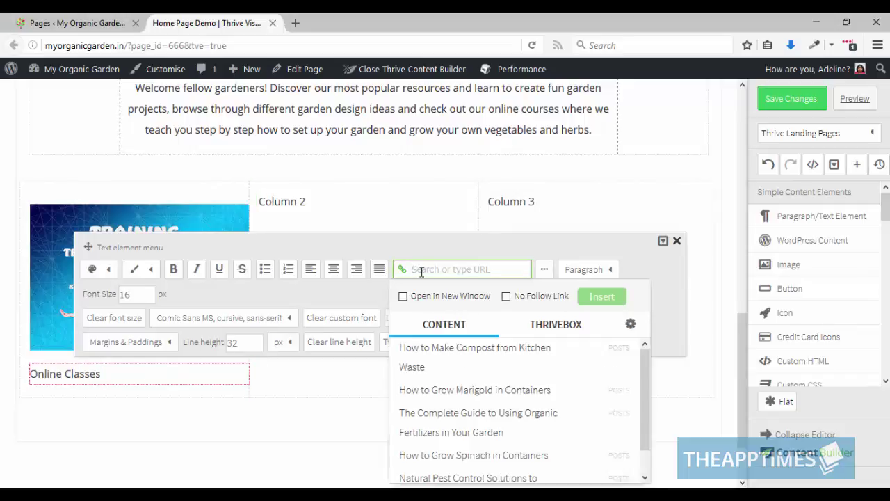
pyautogui.click(468, 351)
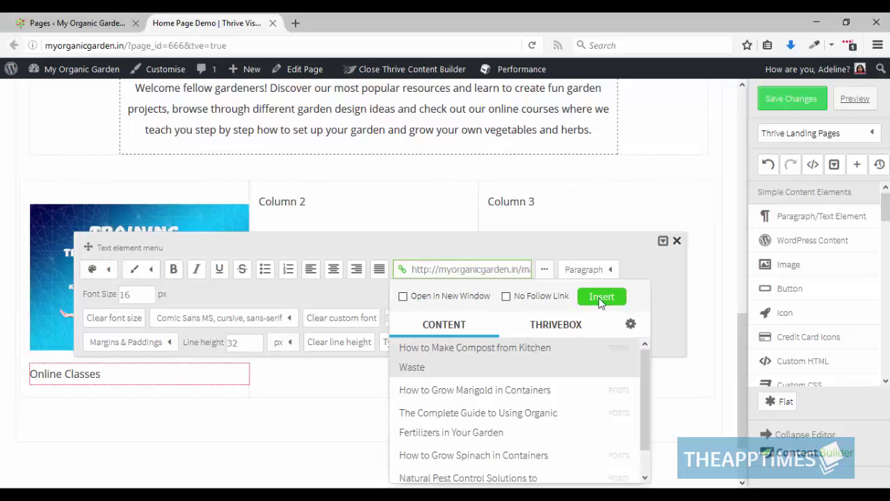
pyautogui.click(601, 298)
pyautogui.click(548, 313)
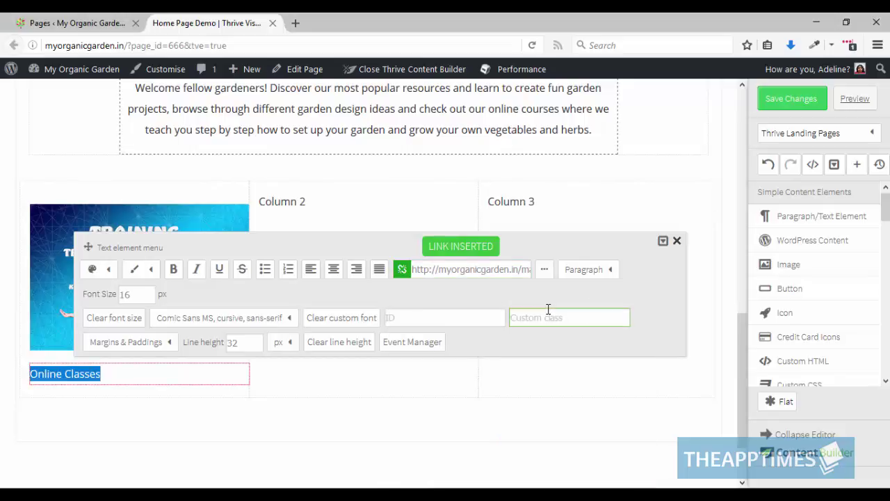
# Centre the Online Classes caption and set its font size to 20 px.
pyautogui.click(333, 272)
pyautogui.doubleClick(127, 295)
pyautogui.press('Return')
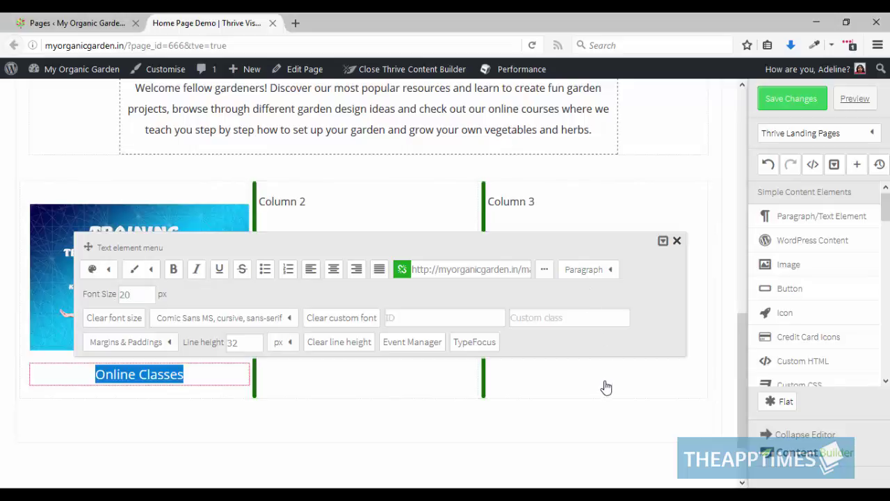
pyautogui.click(519, 421)
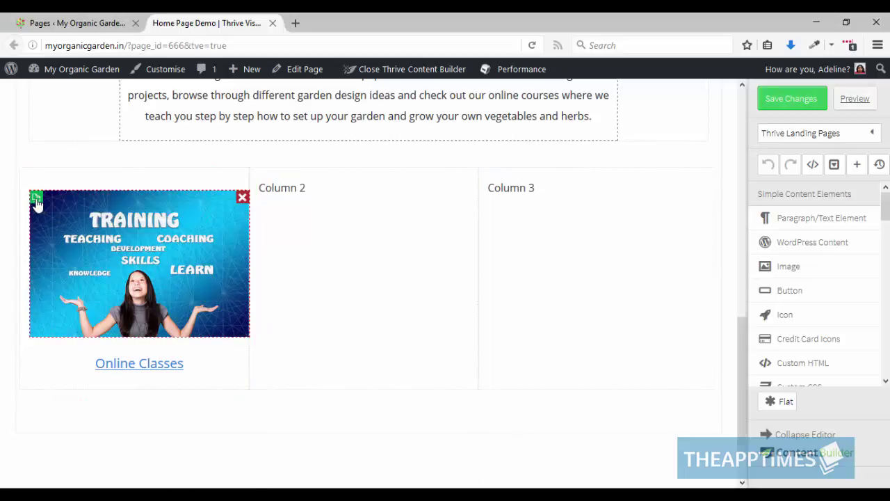
# Duplicate Column 1's training image and Online Classes link, and move both copies into Column 2.
pyautogui.click(36, 198)
pyautogui.scroll(-3, 95, 418)
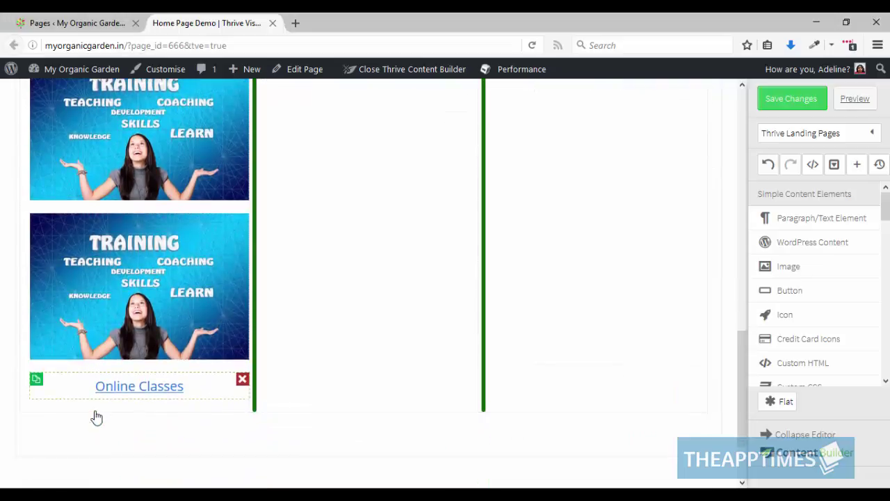
pyautogui.click(36, 382)
pyautogui.scroll(3, 234, 397)
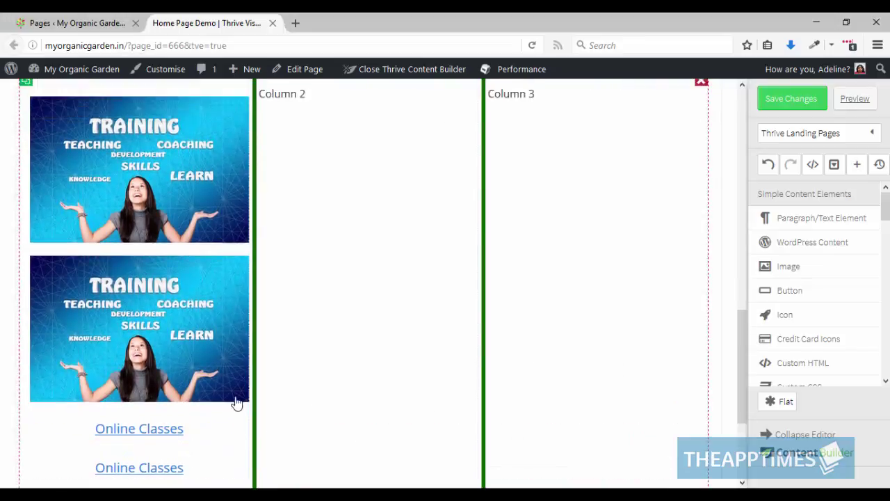
pyautogui.moveTo(115, 184); pyautogui.dragTo(346, 163)
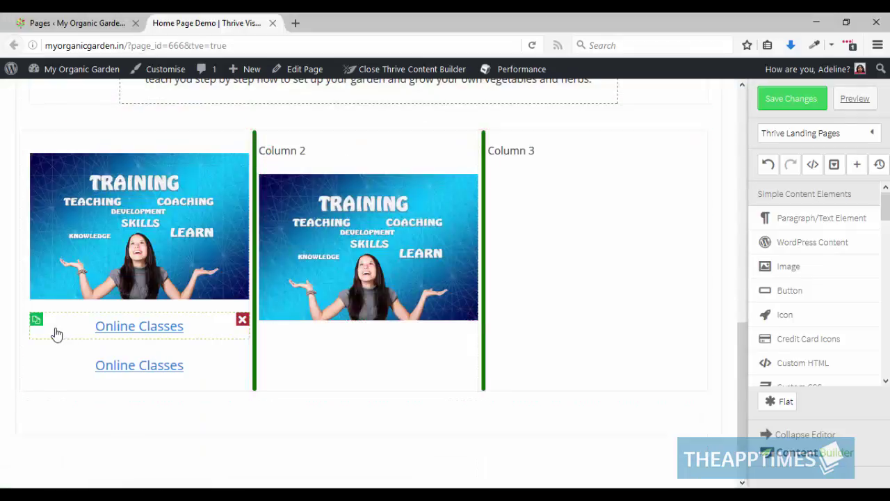
pyautogui.moveTo(63, 332); pyautogui.dragTo(306, 323)
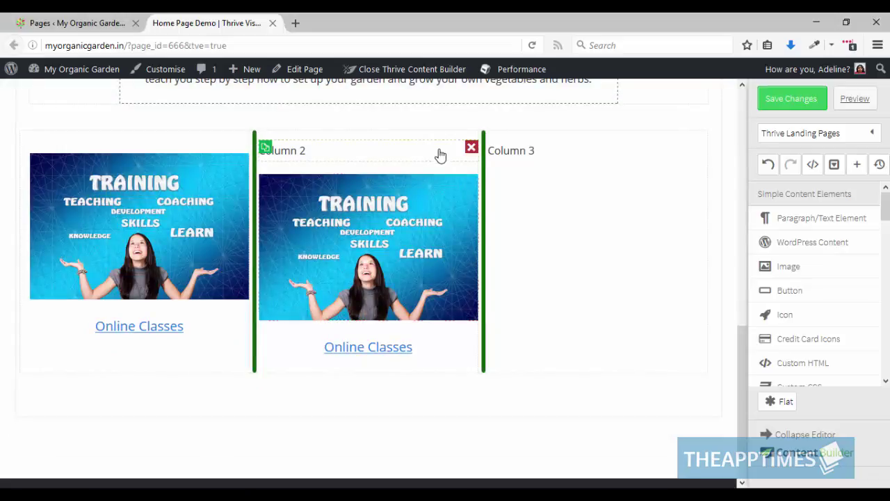
# Remove the Column 2 placeholder text and swap its picture for the Rose-Arches image.
pyautogui.click(472, 148)
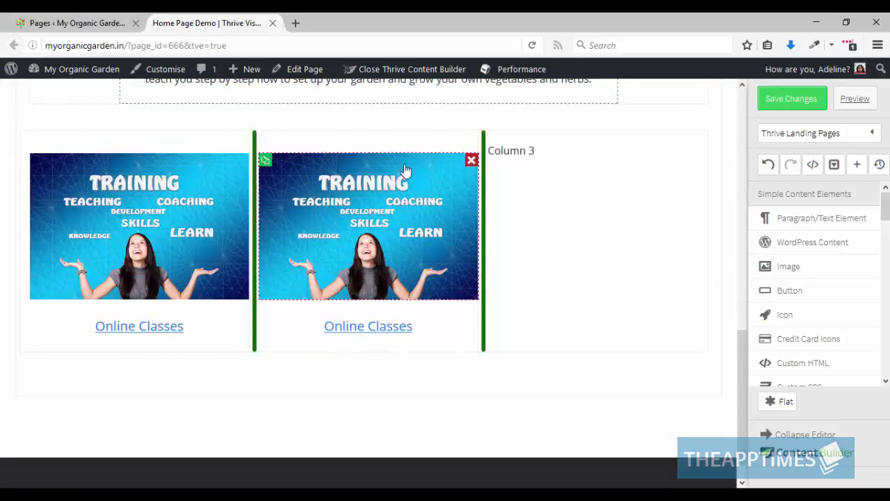
pyautogui.click(367, 202)
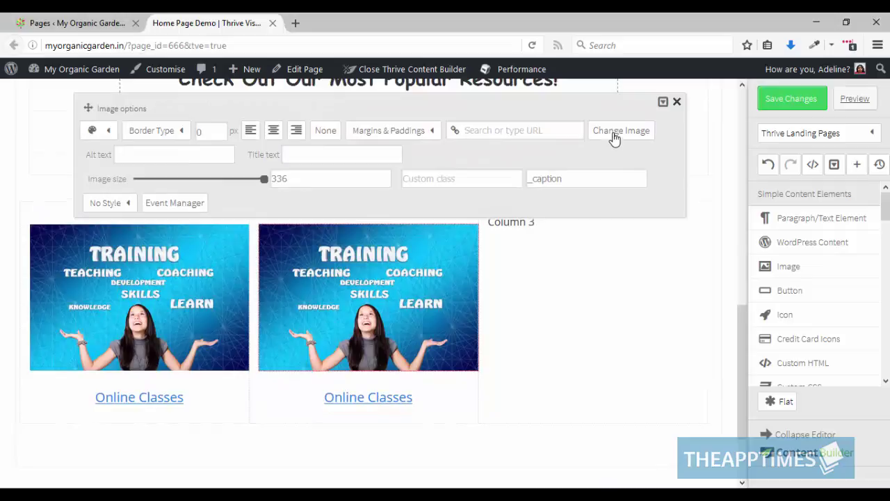
pyautogui.click(615, 138)
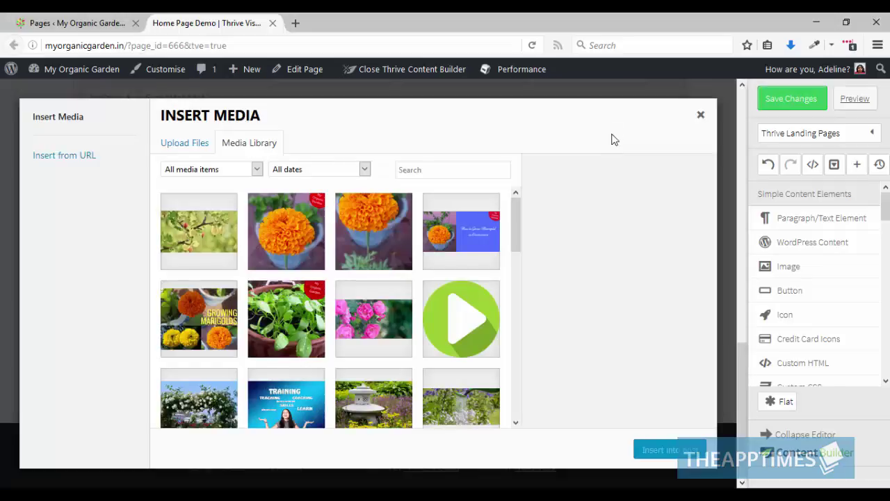
pyautogui.click(196, 400)
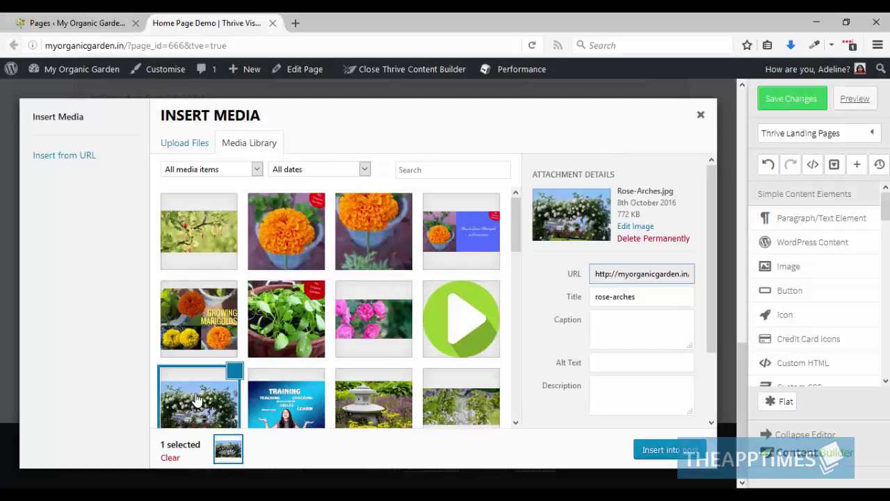
pyautogui.click(658, 450)
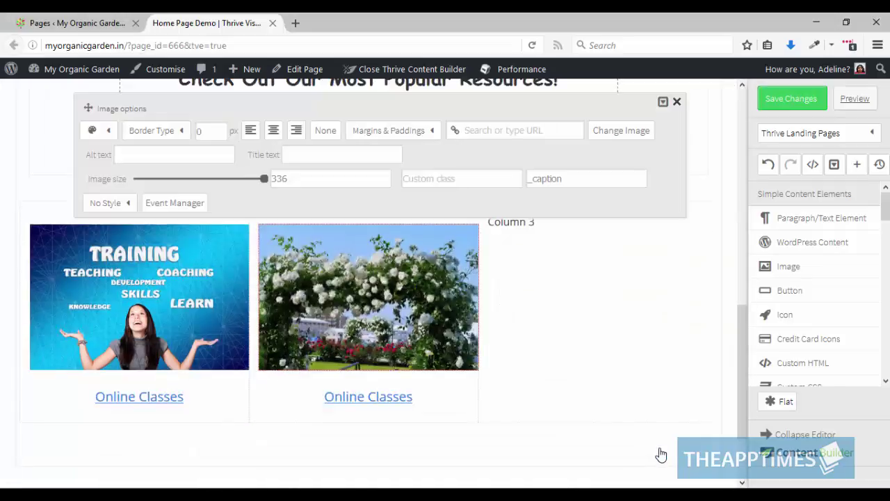
pyautogui.click(432, 405)
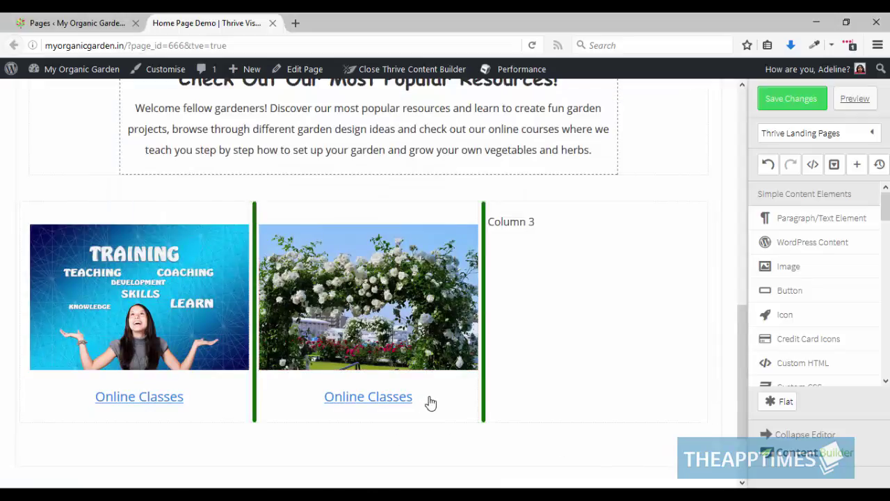
# Change the Column 2 caption to 'DIY Garden Projects', linked to the How to Grow Marigold in Containers post.
pyautogui.click(431, 404)
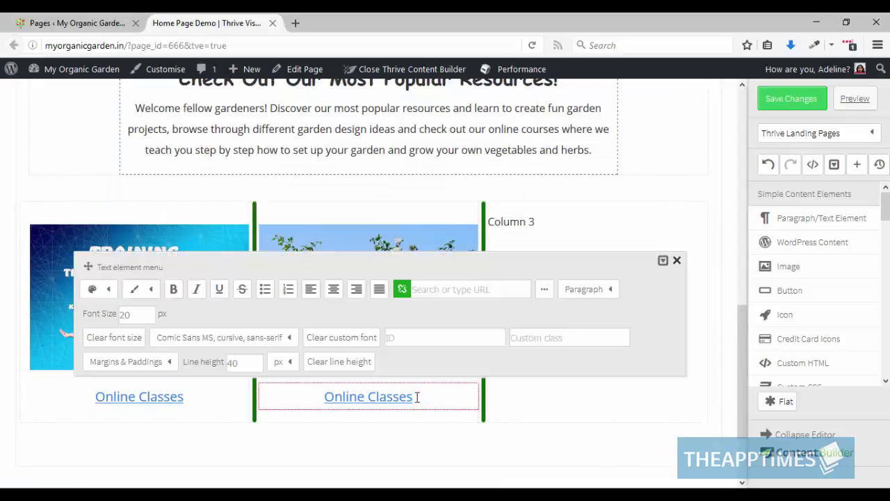
pyautogui.moveTo(413, 397); pyautogui.dragTo(331, 395)
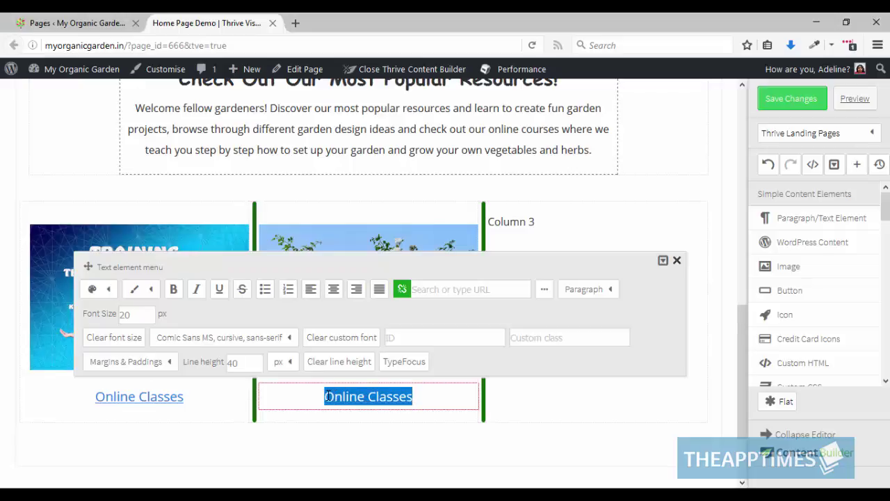
pyautogui.click(328, 396)
pyautogui.write('DIY Garden Projects')
pyautogui.moveTo(435, 398); pyautogui.dragTo(308, 397)
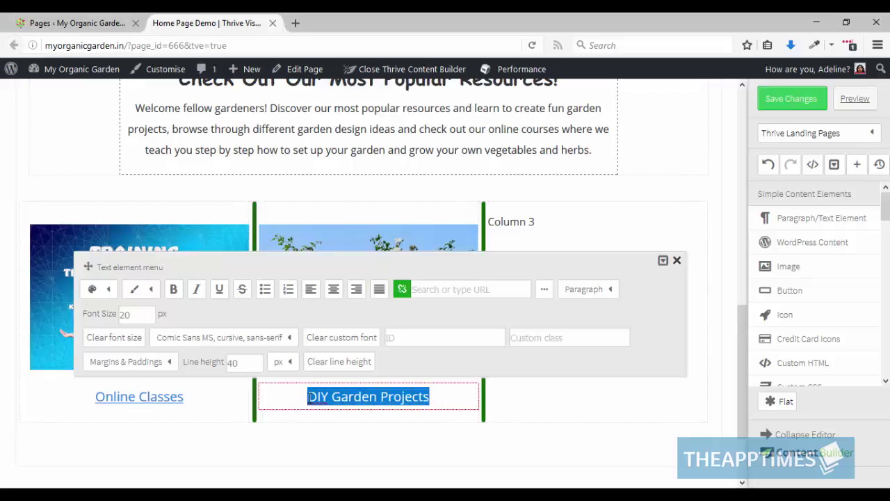
pyautogui.click(402, 288)
pyautogui.click(418, 289)
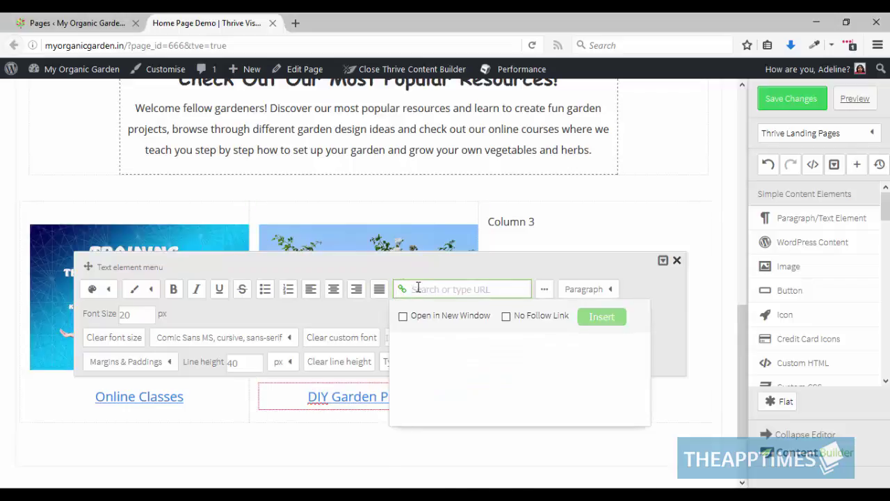
pyautogui.click(501, 410)
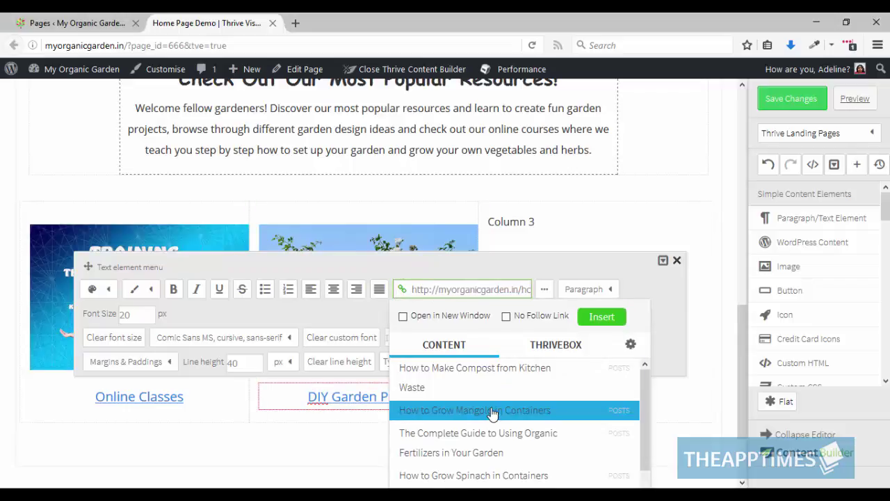
pyautogui.click(602, 317)
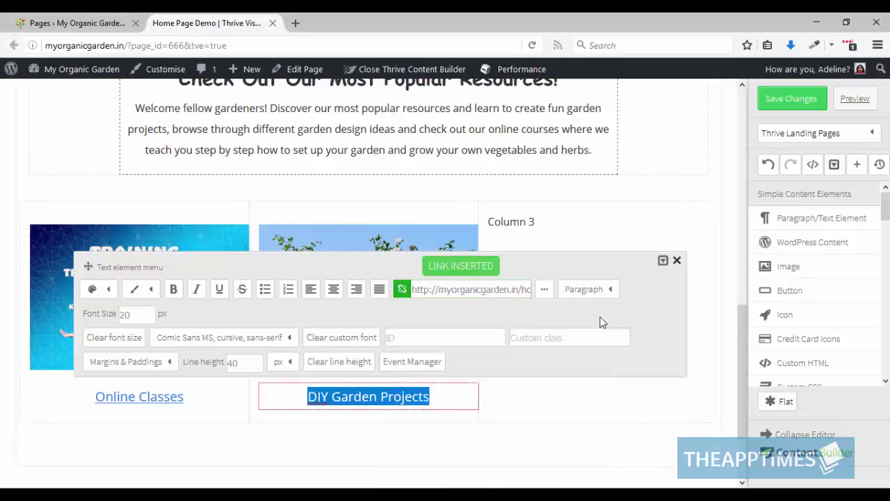
pyautogui.click(569, 444)
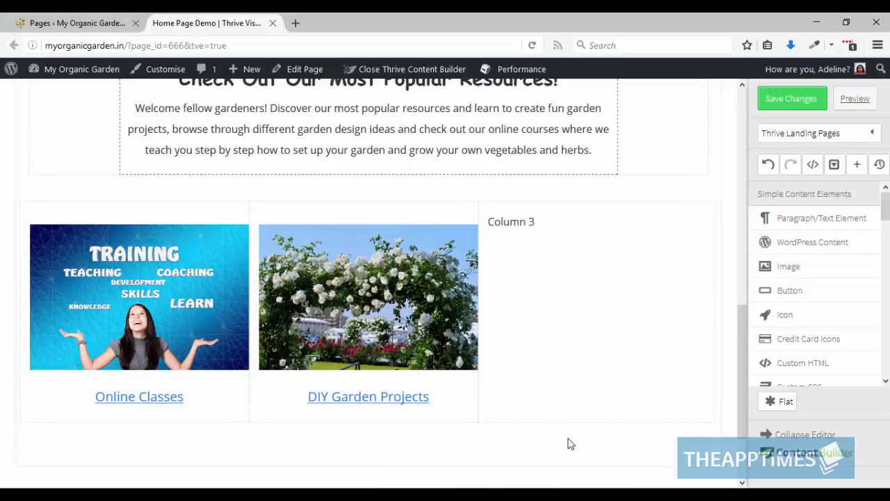
# Copy the rose-arch image and DIY Garden Projects caption into Column 3, deleting its placeholder heading.
pyautogui.click(266, 233)
pyautogui.moveTo(266, 233); pyautogui.dragTo(575, 234)
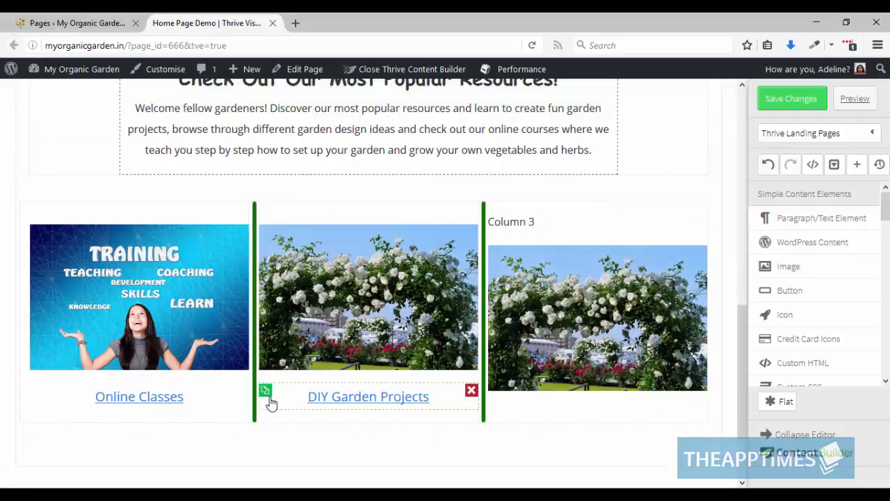
pyautogui.click(265, 393)
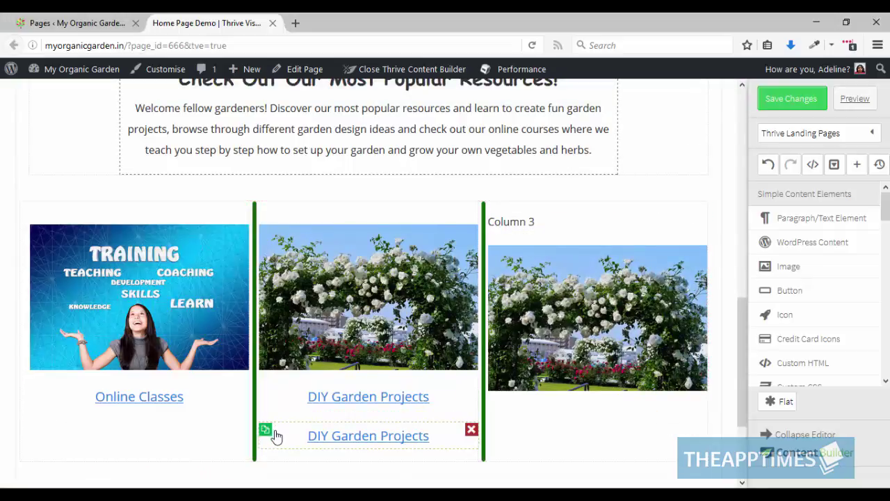
pyautogui.moveTo(285, 440); pyautogui.dragTo(547, 397)
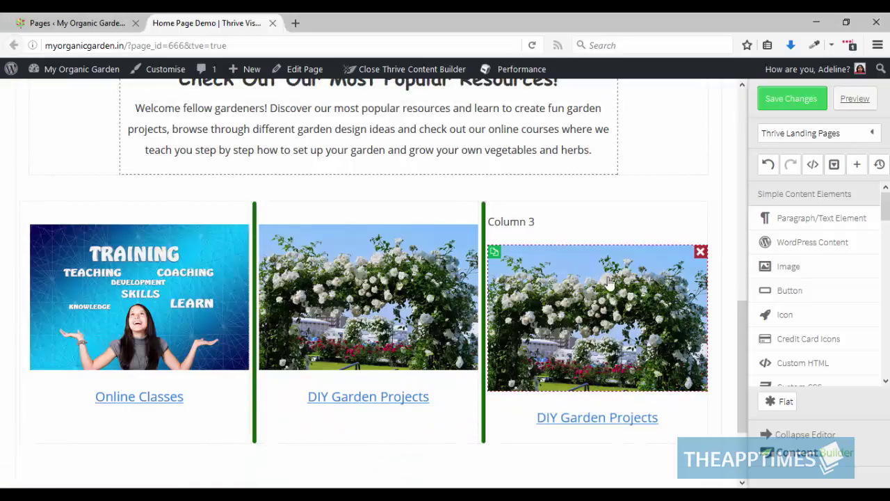
pyautogui.click(699, 221)
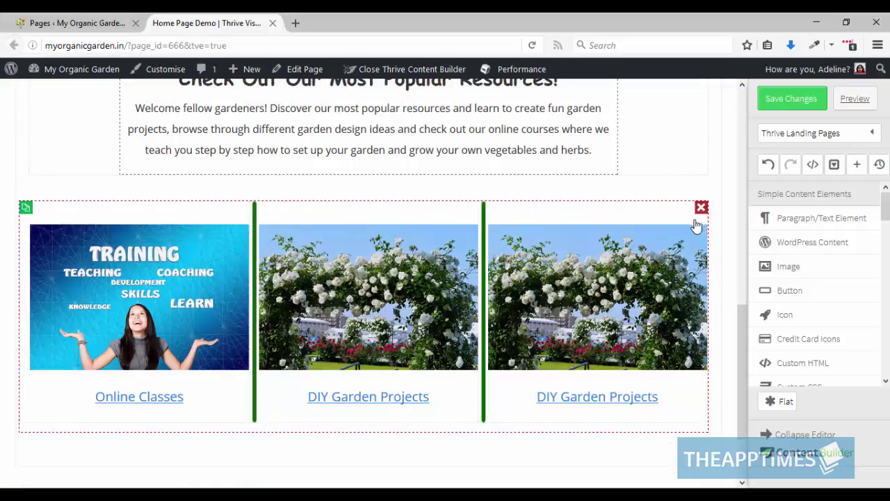
# Replace the Column 3 image with the creative-garden-designs lantern picture.
pyautogui.click(606, 278)
pyautogui.click(617, 138)
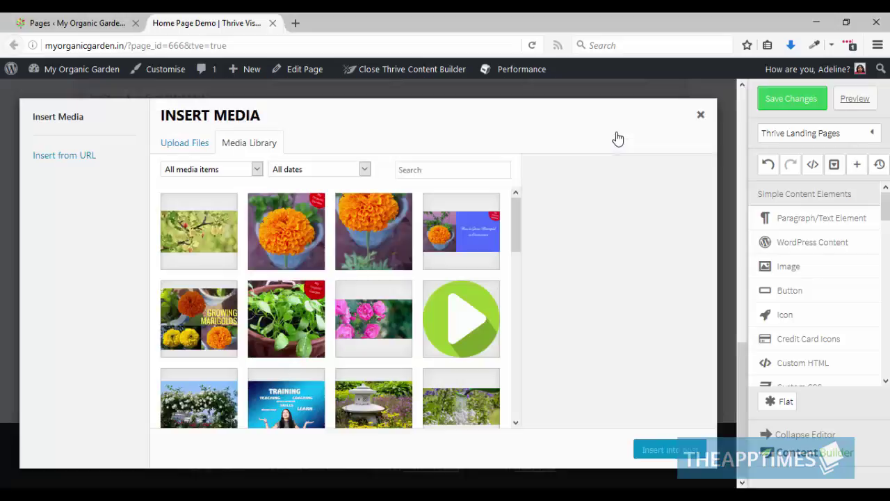
pyautogui.click(375, 396)
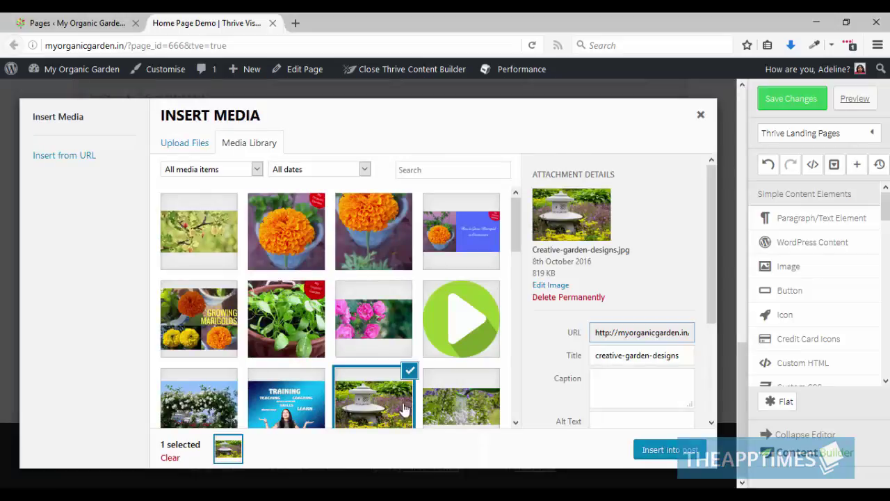
pyautogui.click(647, 453)
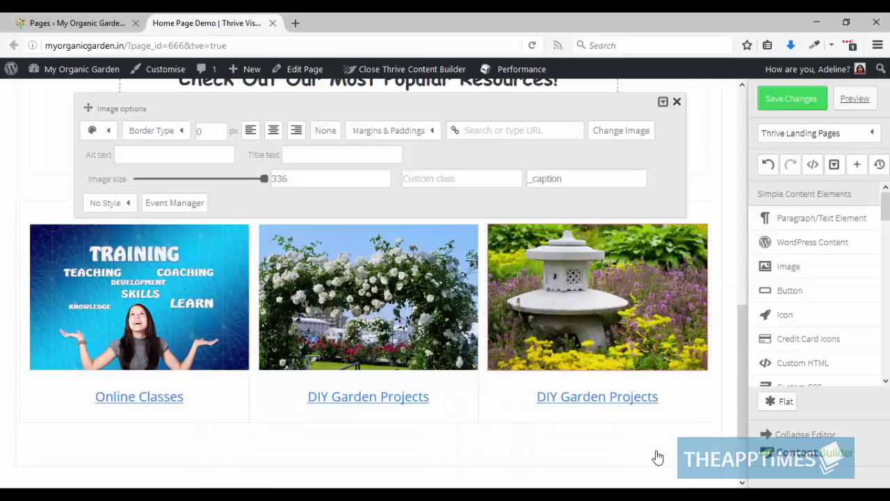
pyautogui.click(641, 398)
# Rename the Column 3 caption 'Garden Designs', link it to a blog post, and save the page.
pyautogui.click(669, 397)
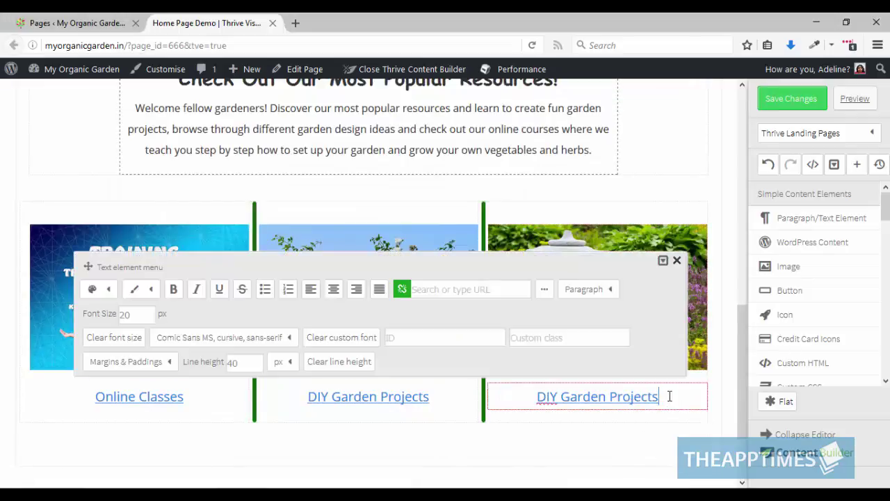
pyautogui.moveTo(658, 396); pyautogui.dragTo(540, 396)
pyautogui.write('Garden Designs')
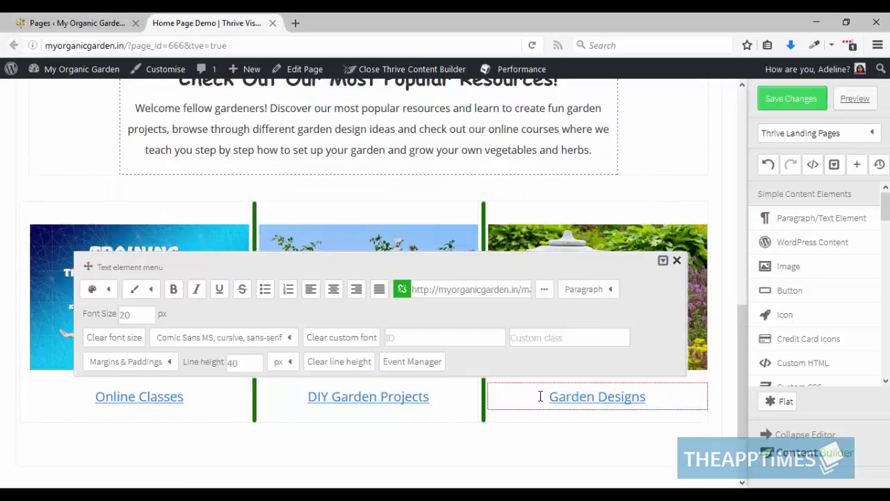
pyautogui.moveTo(653, 396); pyautogui.dragTo(546, 397)
pyautogui.click(423, 291)
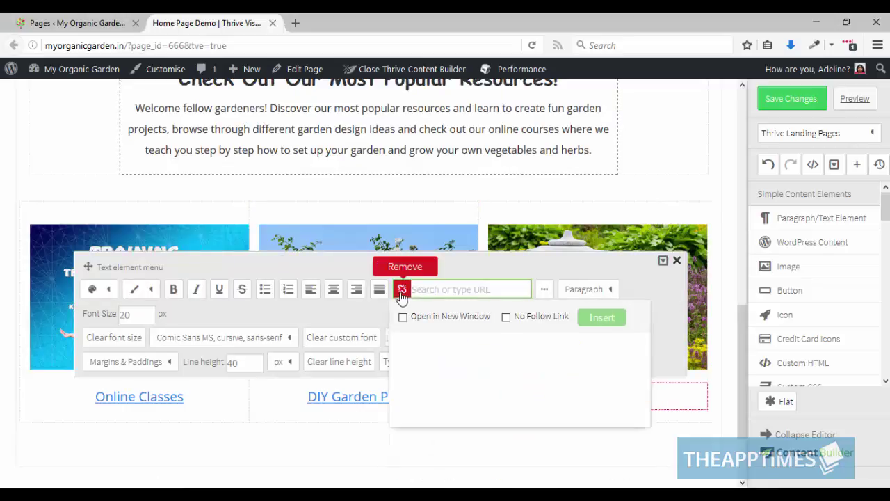
pyautogui.click(402, 291)
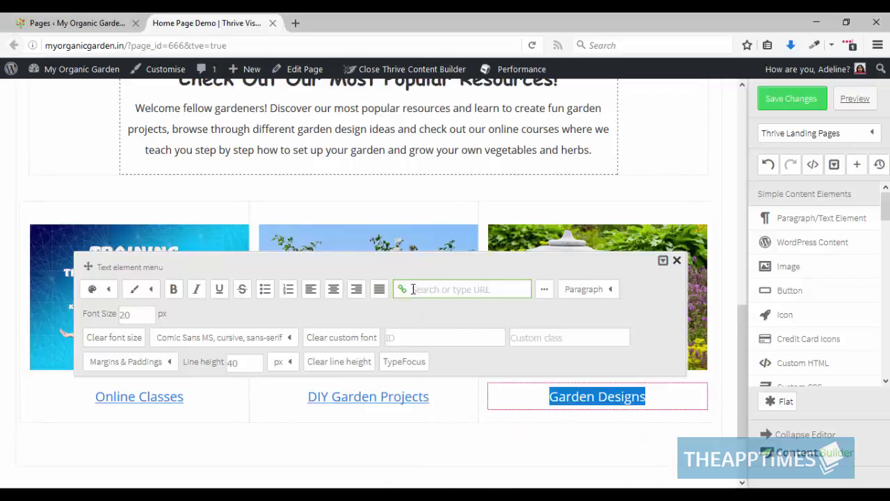
pyautogui.click(413, 288)
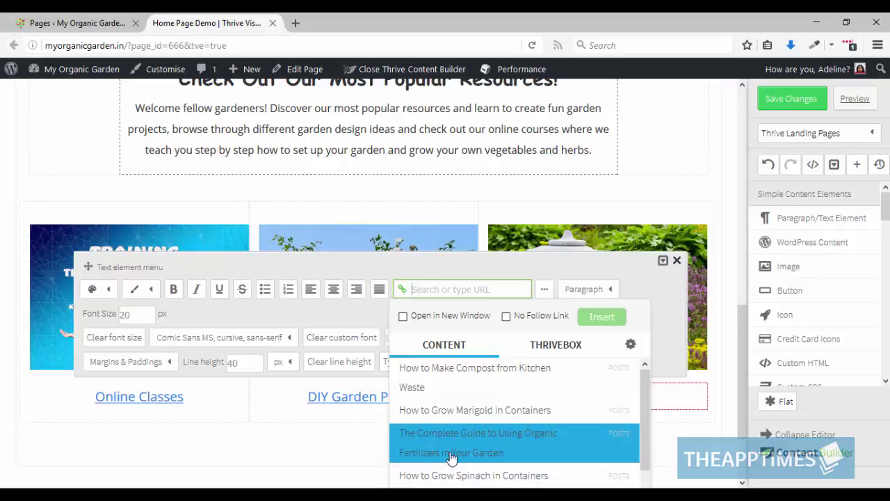
pyautogui.click(456, 476)
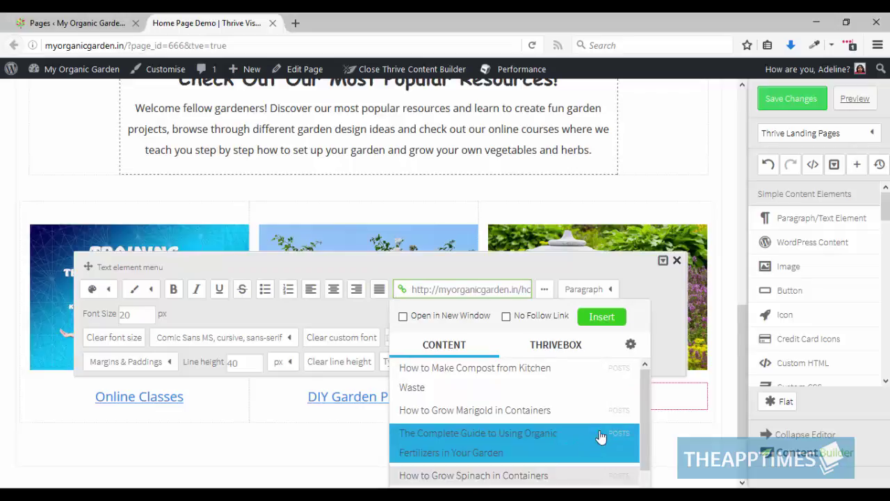
pyautogui.click(602, 316)
pyautogui.click(728, 366)
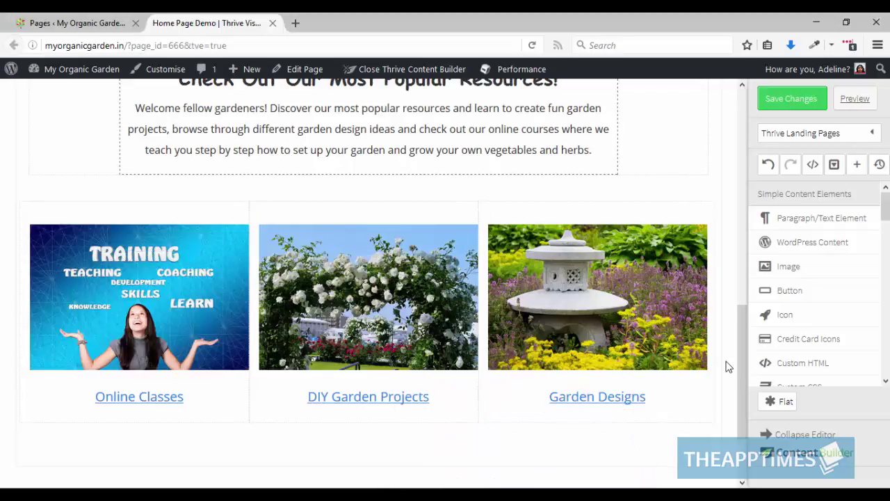
pyautogui.click(783, 101)
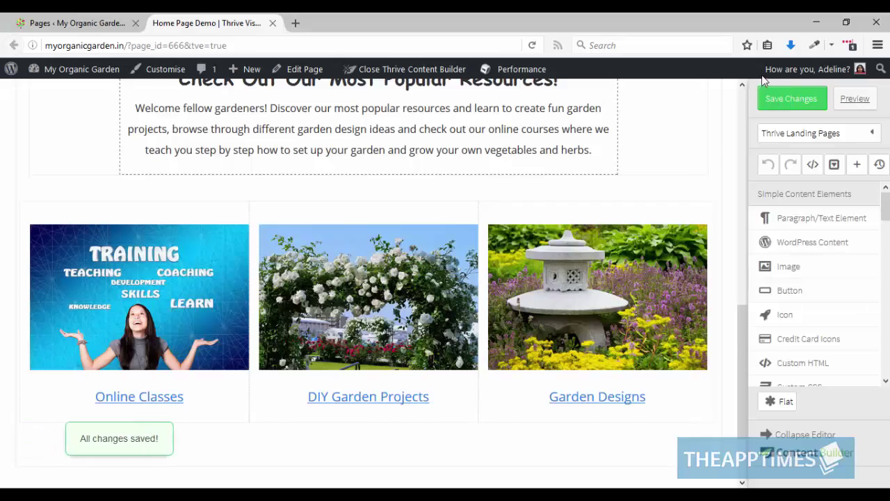
pyautogui.click(854, 99)
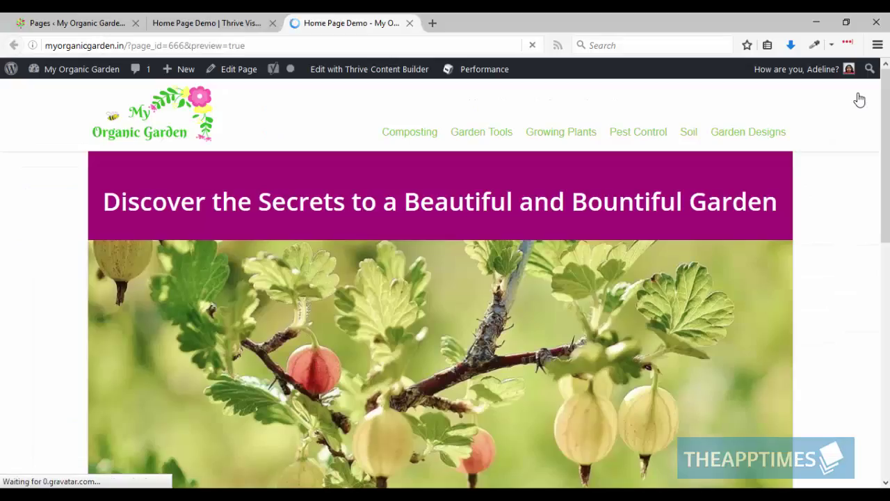
pyautogui.moveTo(887, 105); pyautogui.dragTo(887, 365)
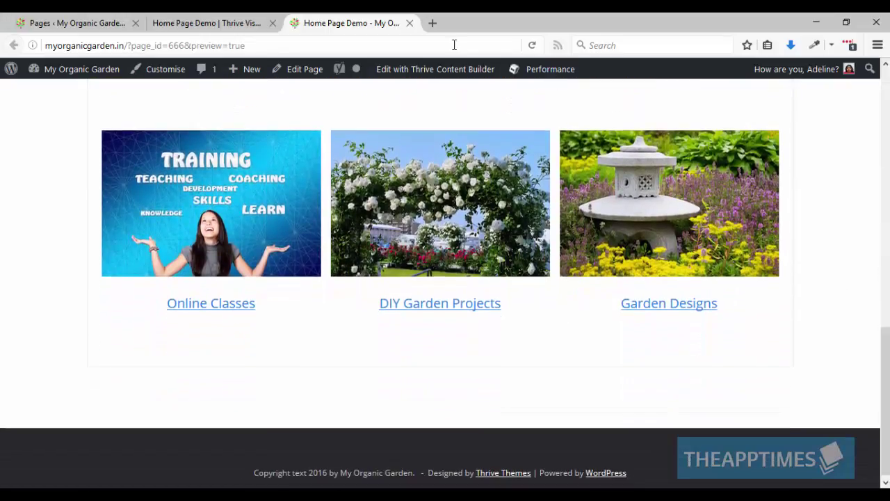
pyautogui.click(409, 24)
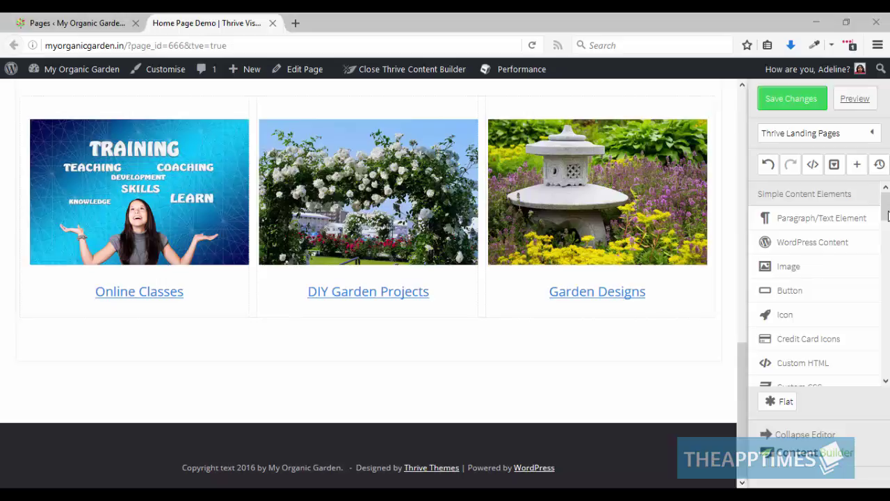
# Add a new page section below the gallery and delete its placeholder text.
pyautogui.moveTo(888, 216); pyautogui.dragTo(888, 369)
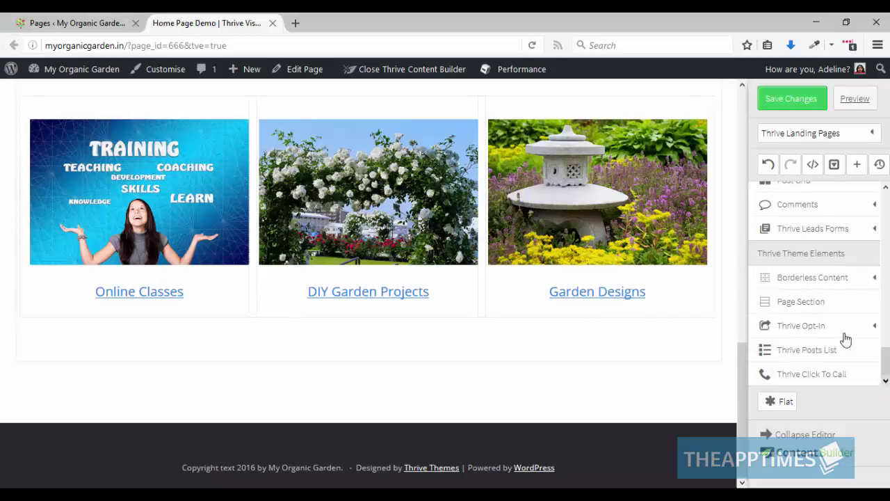
pyautogui.click(827, 300)
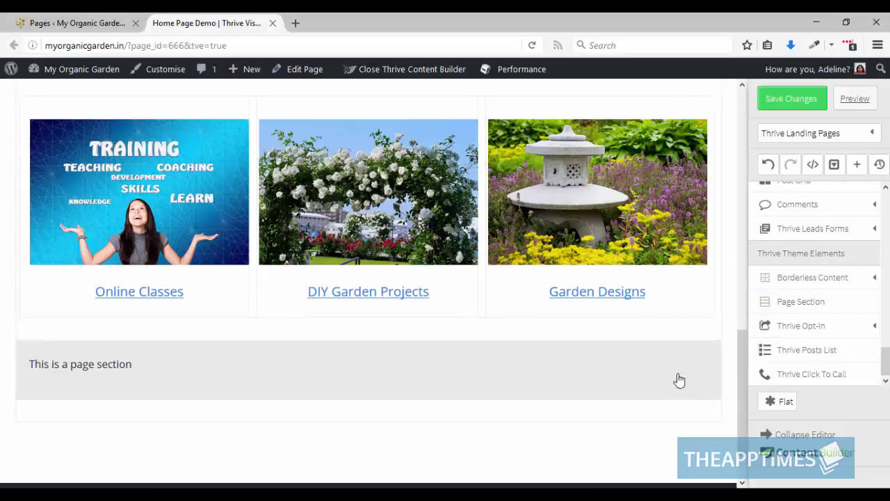
pyautogui.click(701, 362)
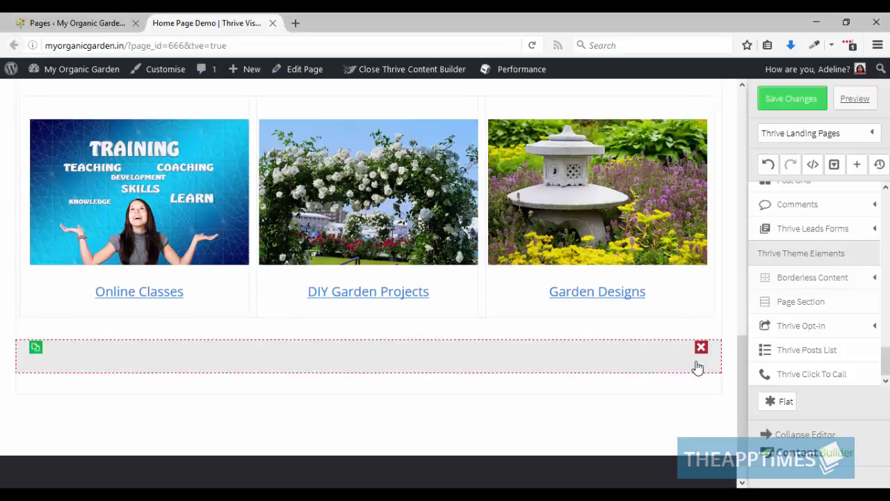
# Give the section a full-height pink rose background image.
pyautogui.click(320, 368)
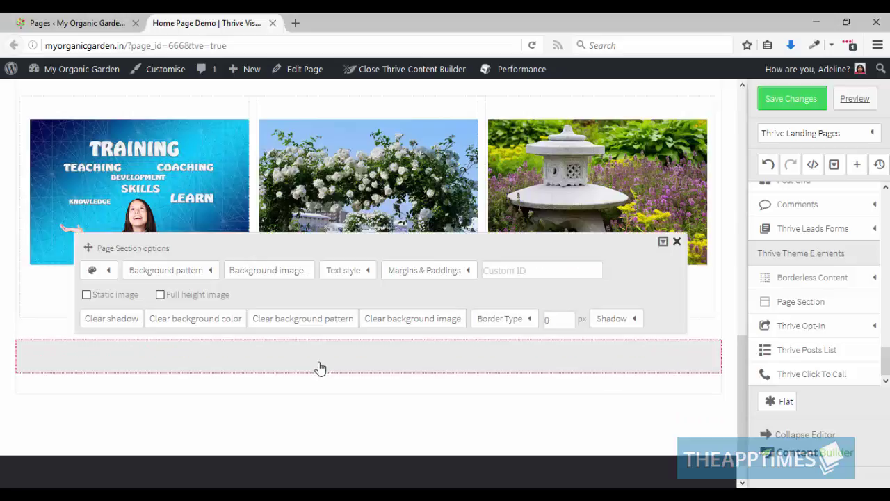
pyautogui.click(285, 271)
pyautogui.click(199, 230)
pyautogui.click(669, 449)
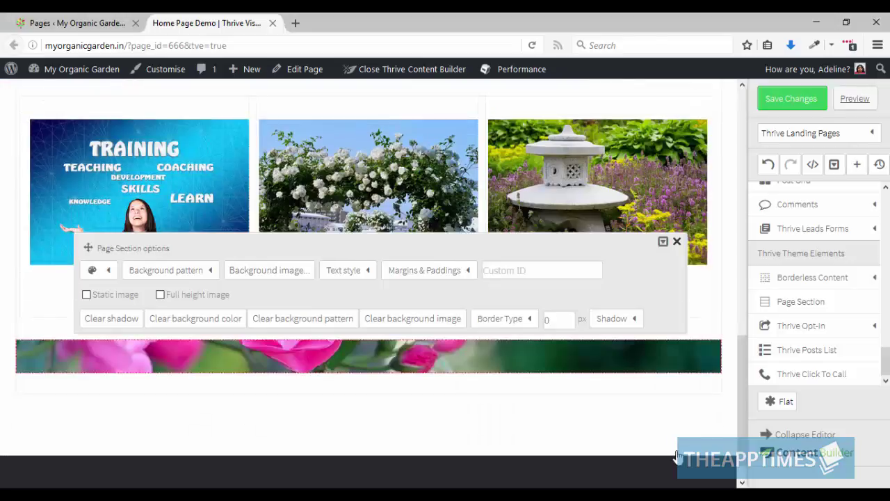
pyautogui.click(161, 296)
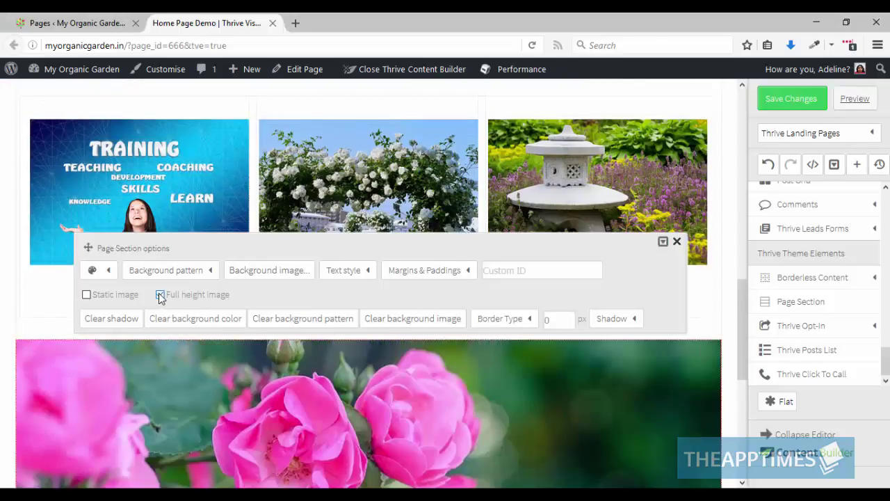
pyautogui.click(727, 402)
pyautogui.scroll(-5, 730, 402)
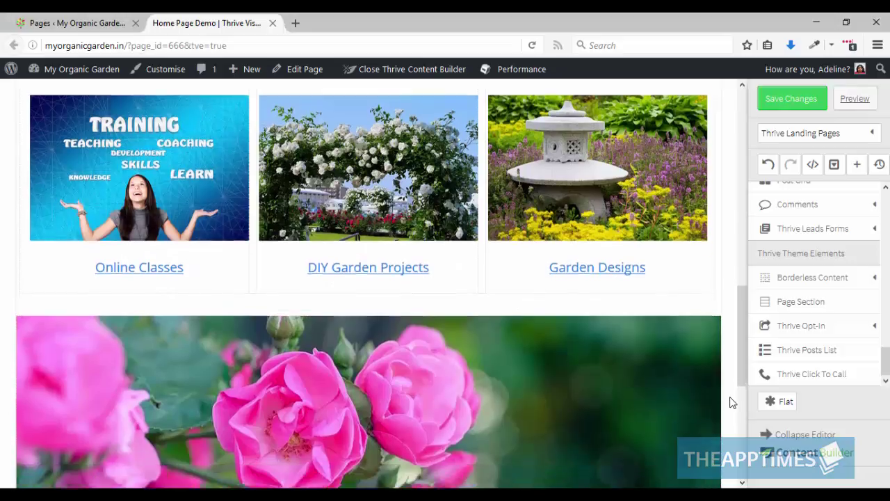
pyautogui.scroll(-1, 731, 402)
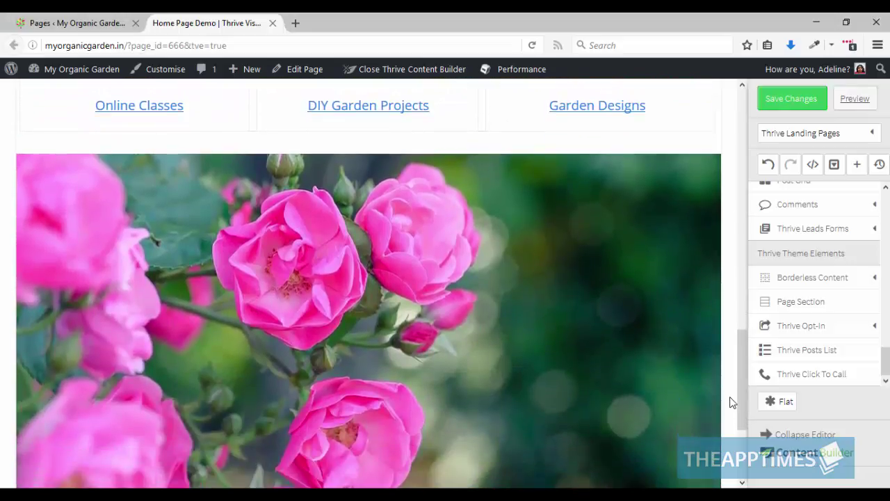
# Place a right-aligned content container with max-width 53 on the rose section.
pyautogui.moveTo(886, 361); pyautogui.dragTo(885, 238)
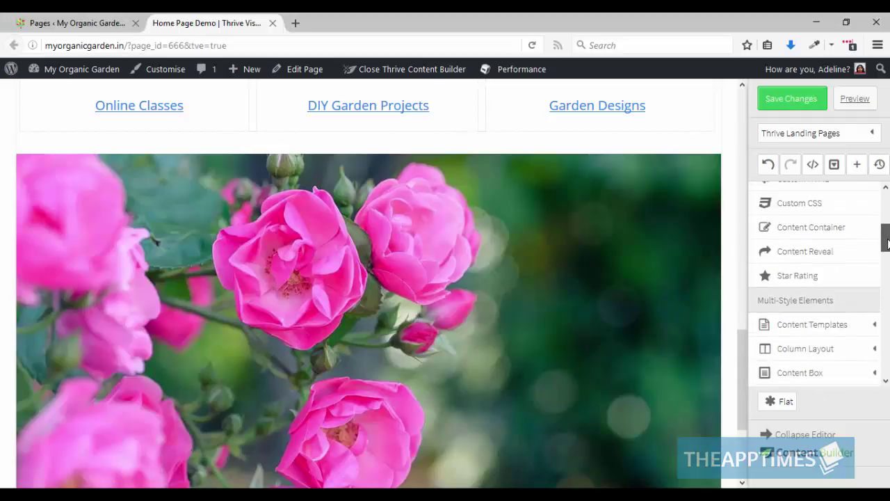
pyautogui.moveTo(814, 232); pyautogui.dragTo(381, 175)
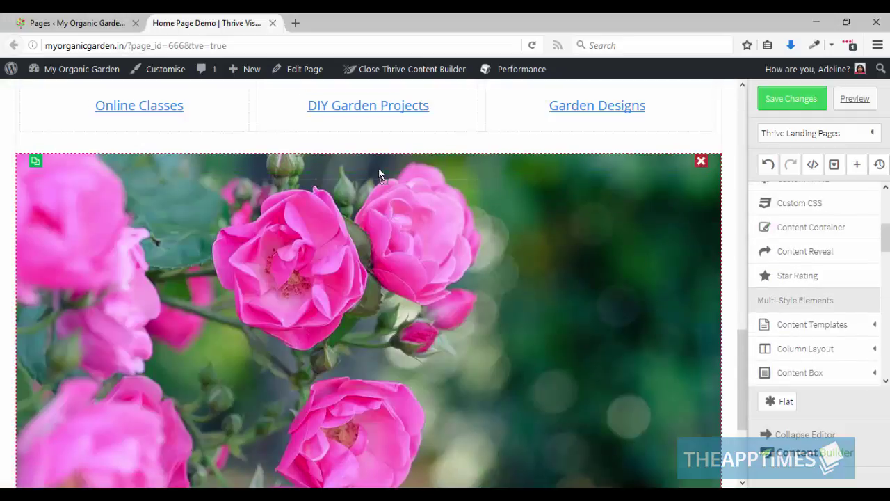
pyautogui.click(400, 202)
pyautogui.moveTo(436, 121); pyautogui.dragTo(387, 118)
pyautogui.write('530')
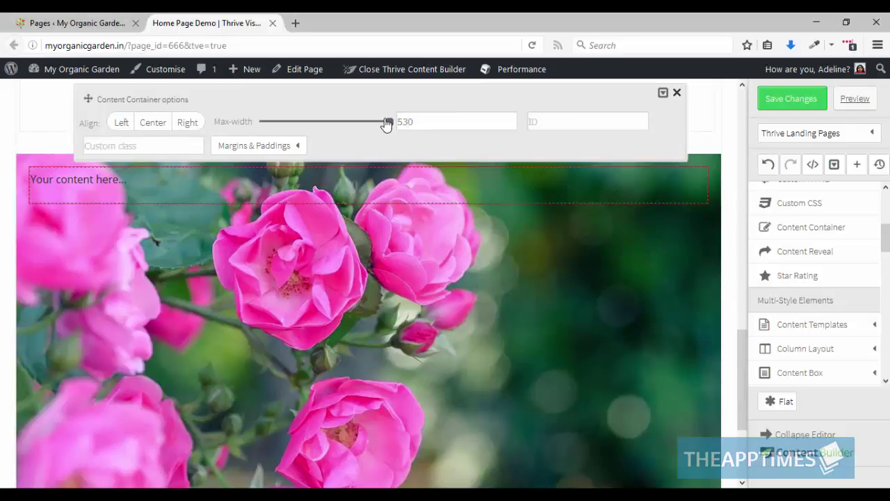
pyautogui.click(187, 122)
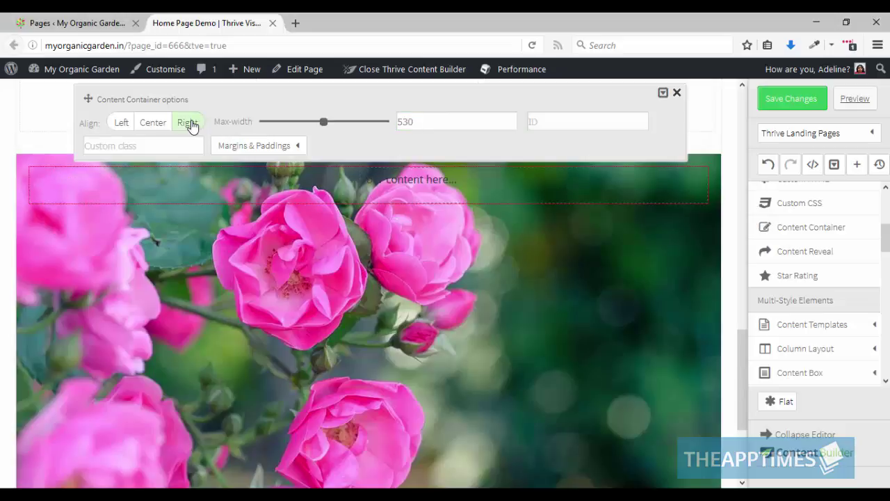
pyautogui.click(421, 218)
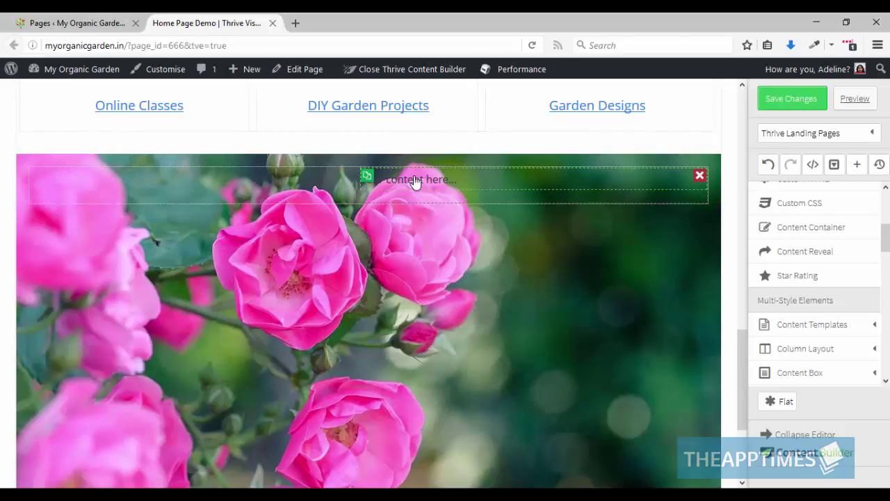
# Replace the placeholder with 'The Incredible Story of My Rose Garden' as a right-aligned Heading 1.
pyautogui.click(415, 182)
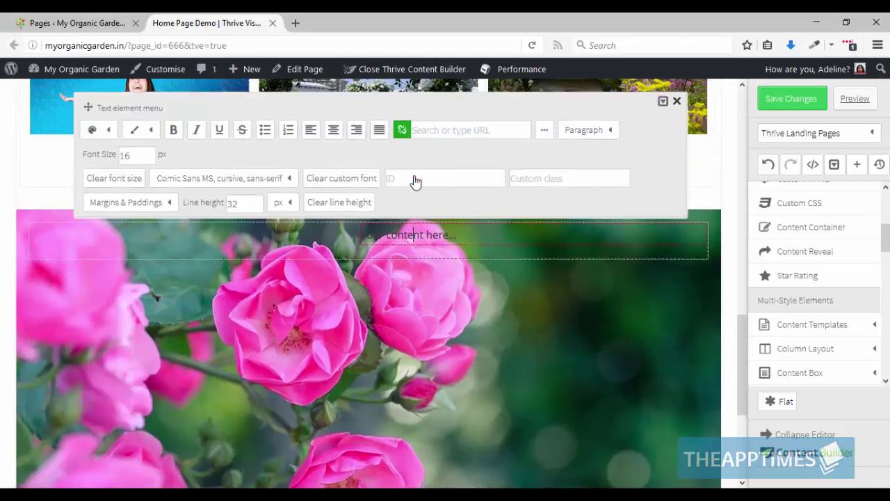
pyautogui.tripleClick(391, 236)
pyautogui.write('The Incredible Story of My Roses')
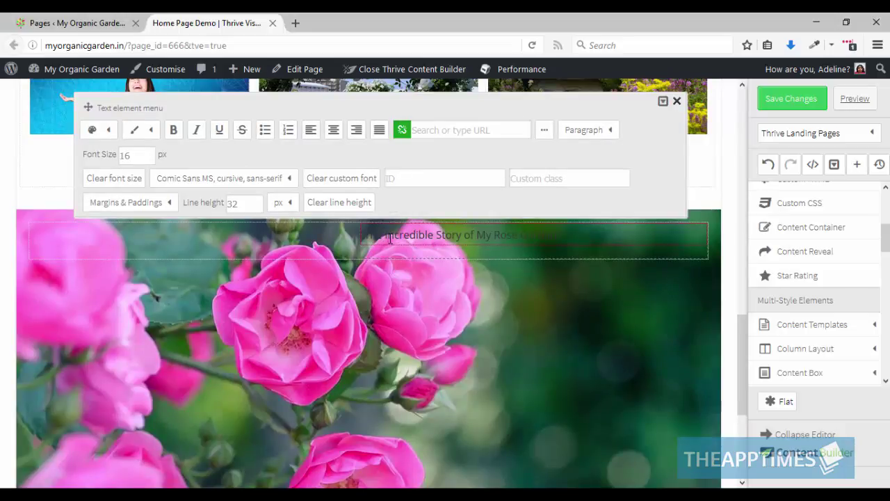
pyautogui.click(587, 132)
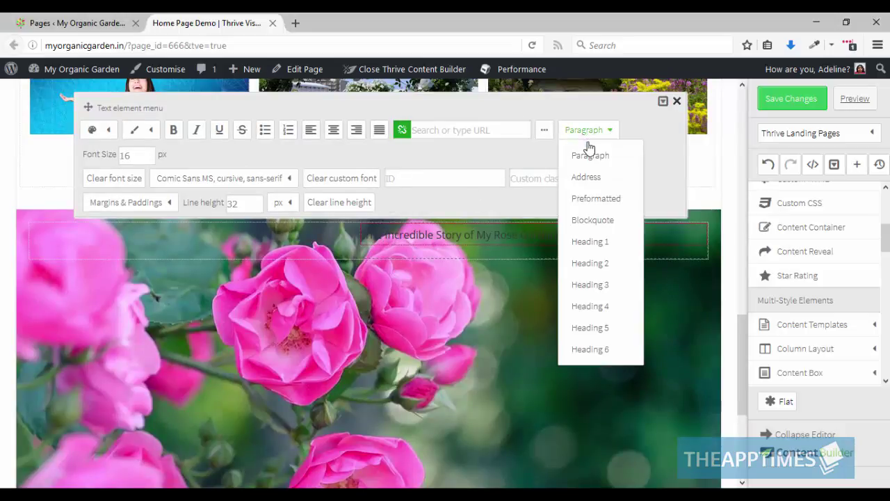
pyautogui.click(612, 249)
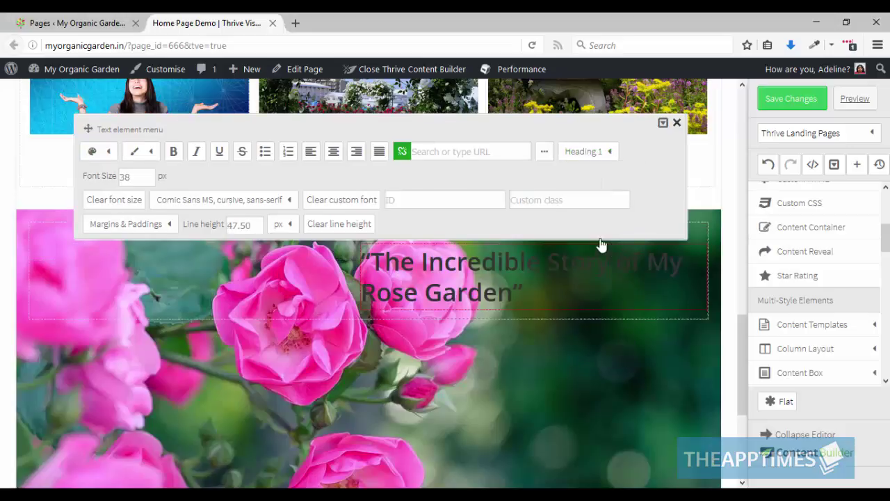
pyautogui.click(357, 153)
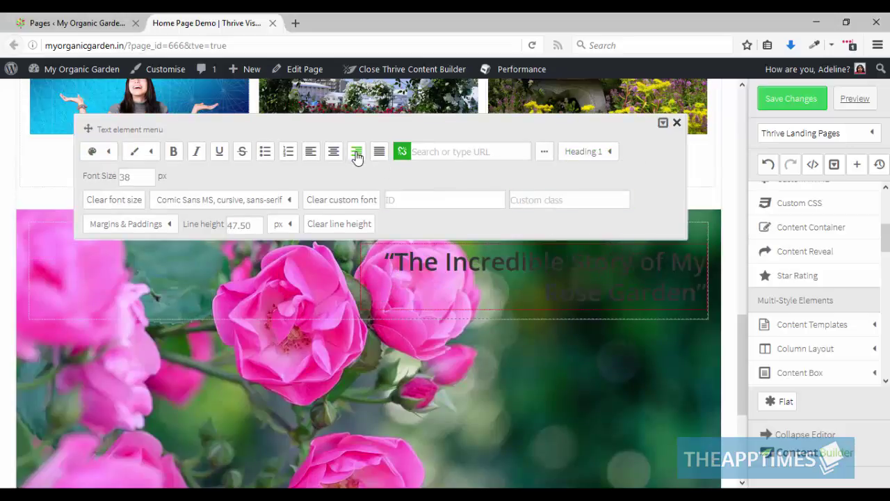
# Colour the title white (#ffffff) and give it a 200 px top margin.
pyautogui.click(101, 153)
pyautogui.click(216, 202)
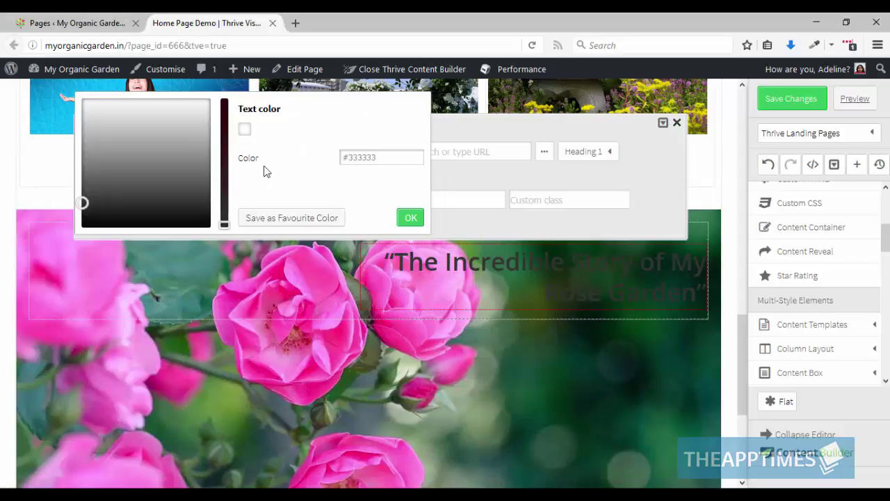
pyautogui.click(245, 131)
pyautogui.click(411, 220)
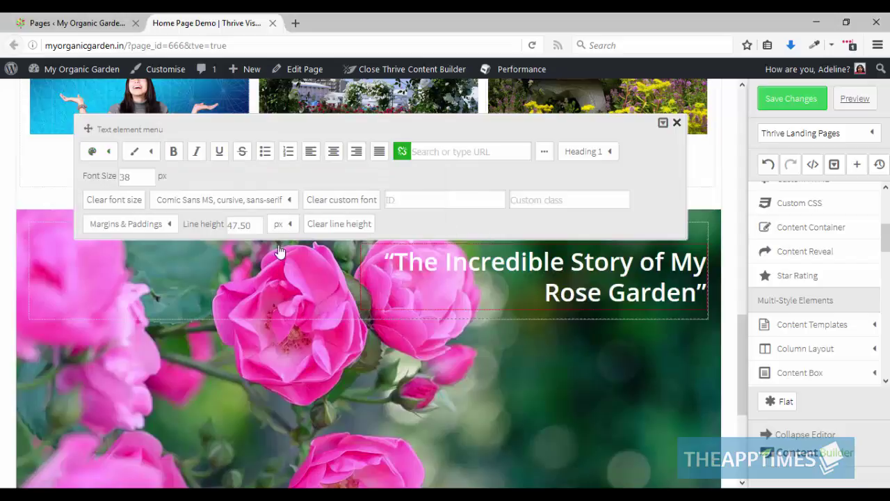
pyautogui.click(124, 224)
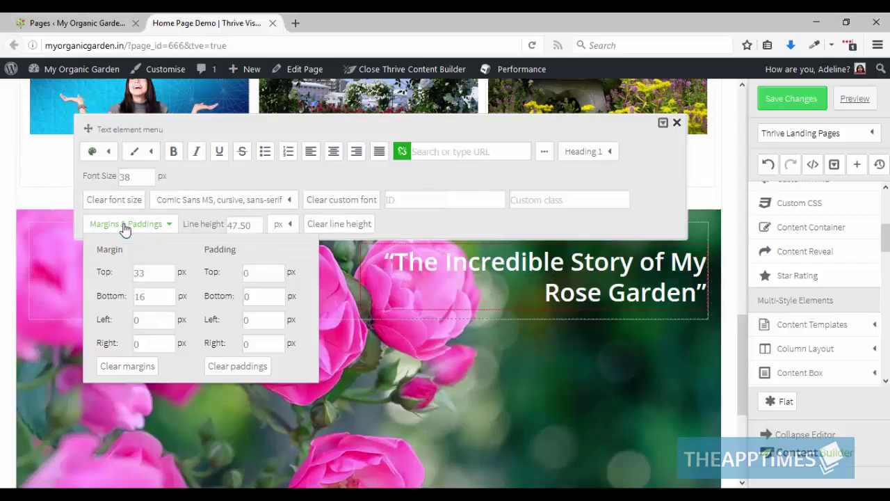
pyautogui.doubleClick(131, 273)
pyautogui.write('200')
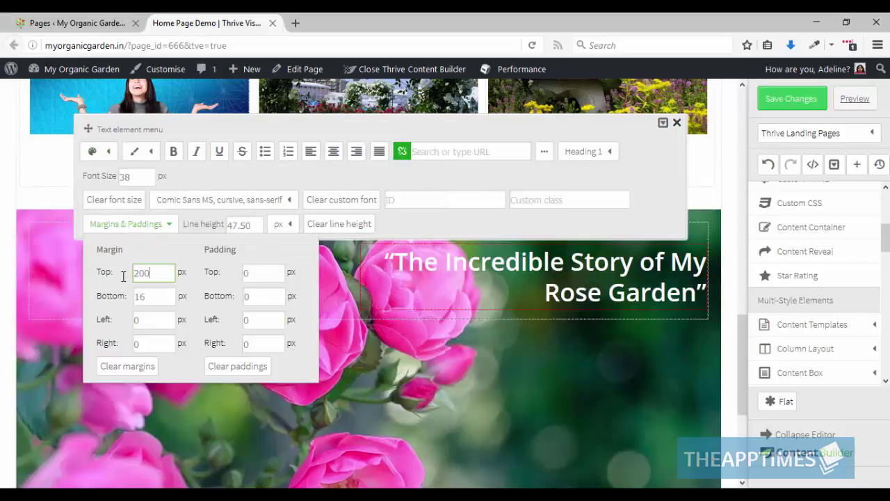
pyautogui.click(436, 261)
pyautogui.click(471, 228)
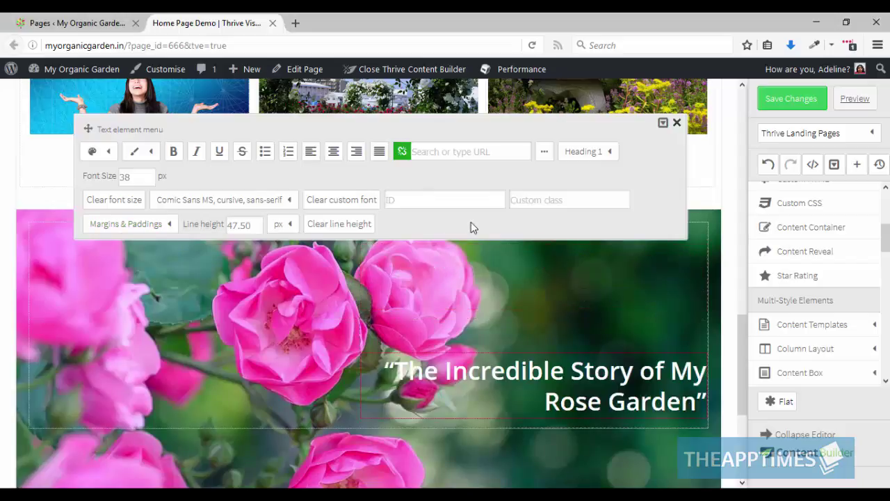
# Add a text block under the banner heading and paste the subtitle 'One Garden Enthusiast's Story That Will Inspire You!'.
pyautogui.click(727, 315)
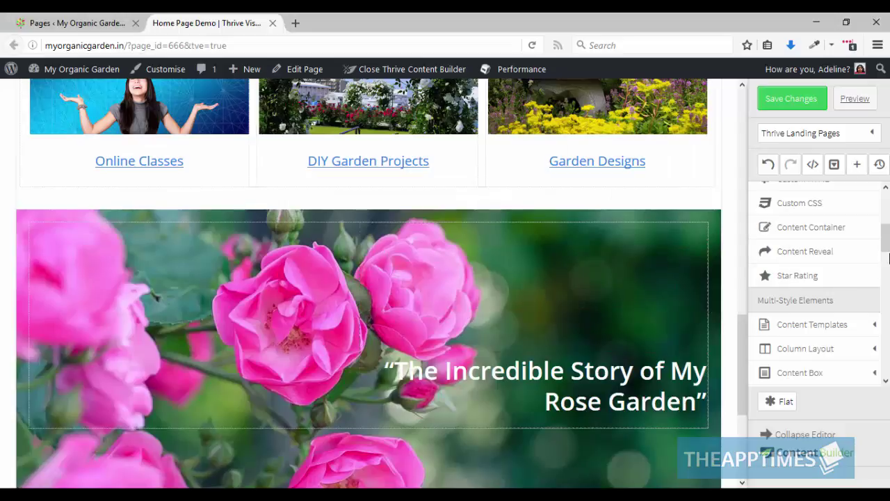
pyautogui.moveTo(885, 237); pyautogui.dragTo(885, 202)
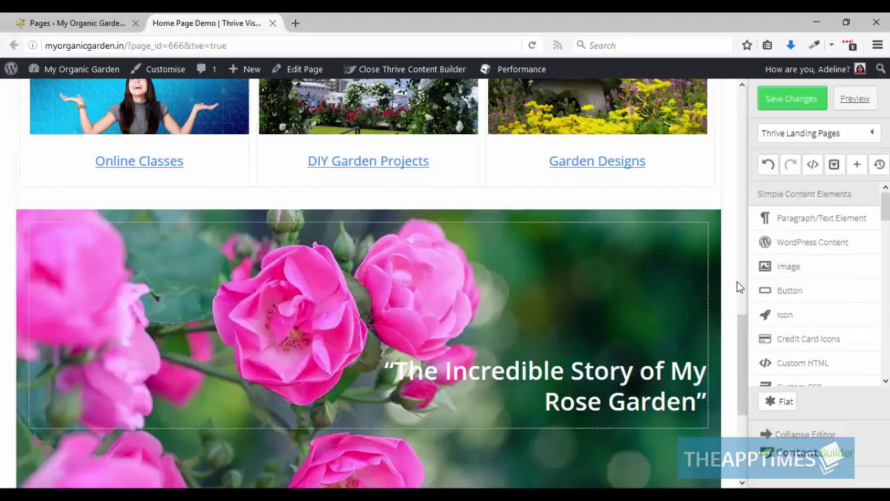
pyautogui.scroll(-3, 737, 283)
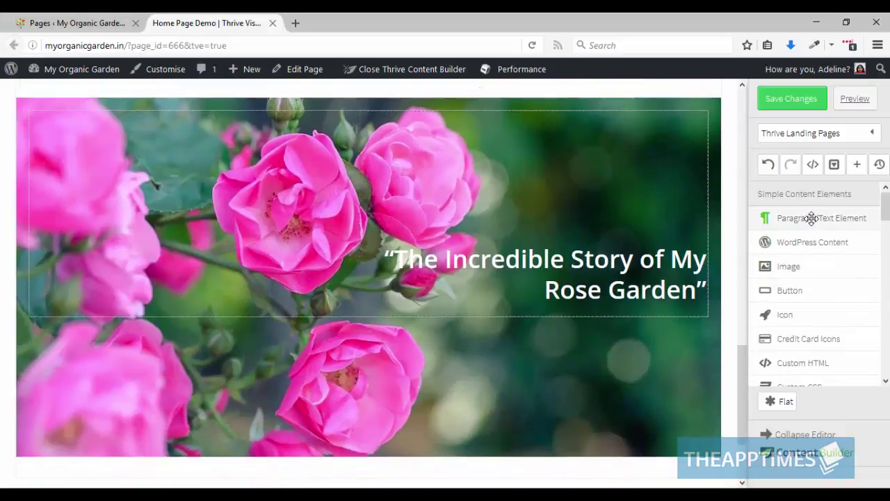
pyautogui.moveTo(811, 217); pyautogui.dragTo(529, 305)
pyautogui.click(411, 326)
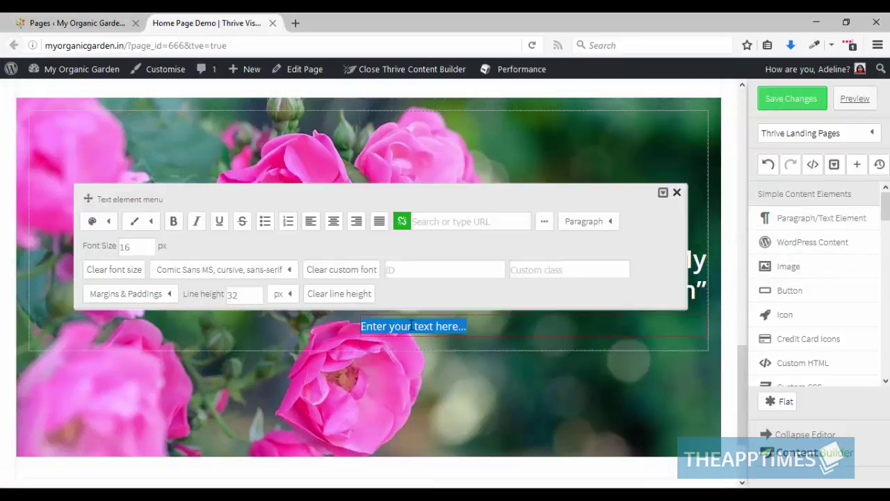
pyautogui.write("One Garden Enthusiast's Story of a Million")
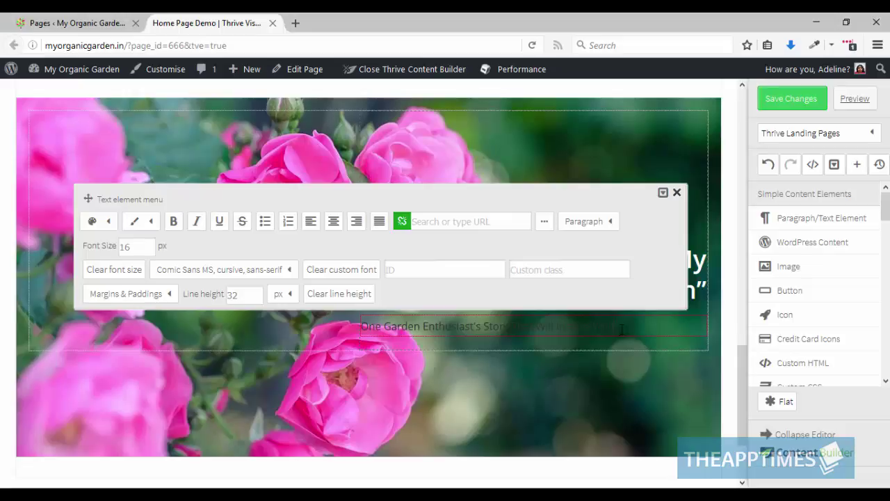
# Centre the subtitle and set its text colour to white (#ffffff).
pyautogui.click(334, 223)
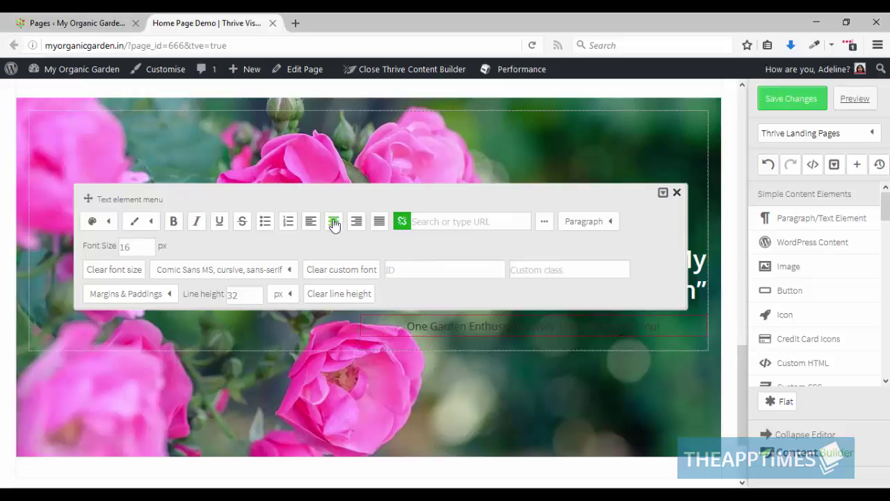
pyautogui.click(108, 221)
pyautogui.click(217, 275)
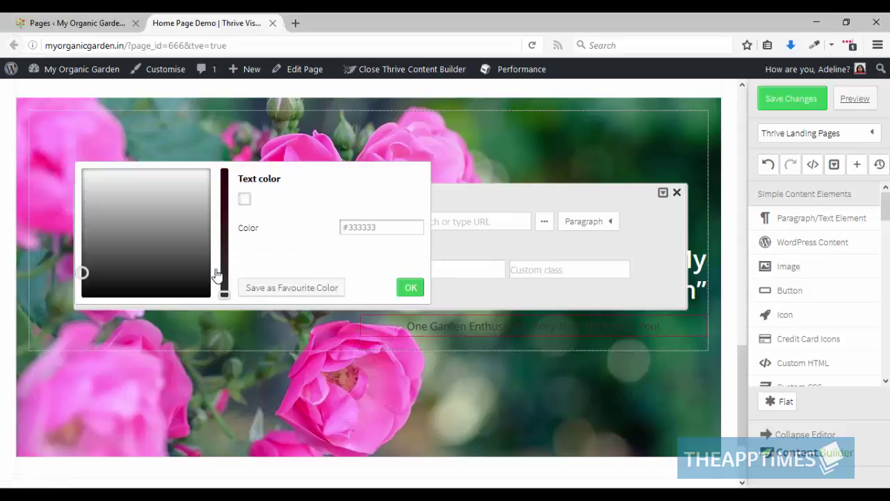
pyautogui.click(244, 198)
pyautogui.click(411, 289)
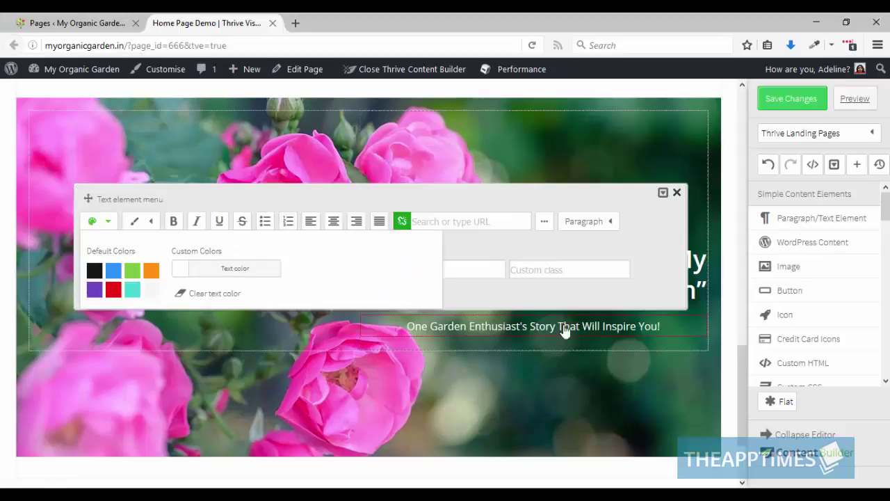
pyautogui.click(728, 361)
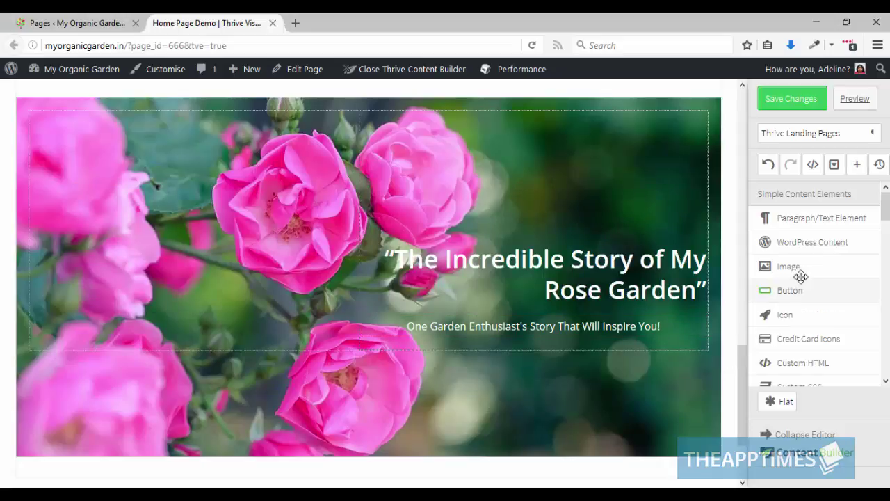
# Insert the green play-button image from the media library below the subtitle.
pyautogui.moveTo(800, 273); pyautogui.dragTo(537, 337)
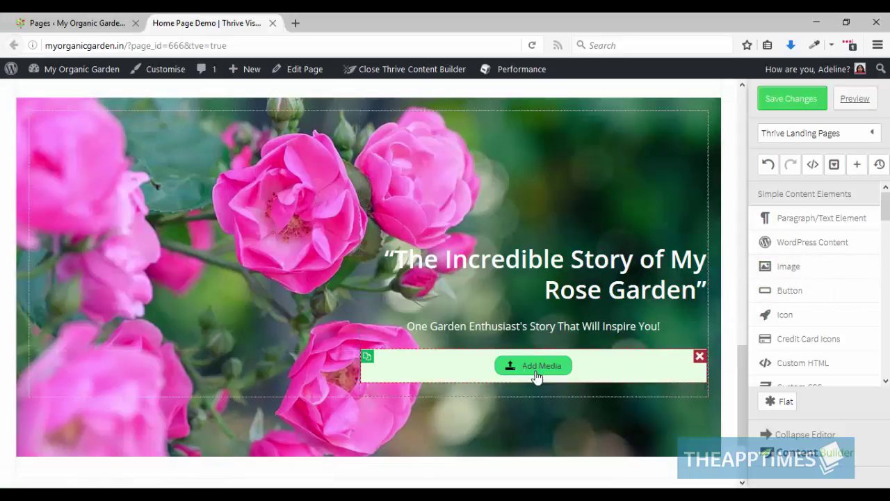
pyautogui.click(536, 369)
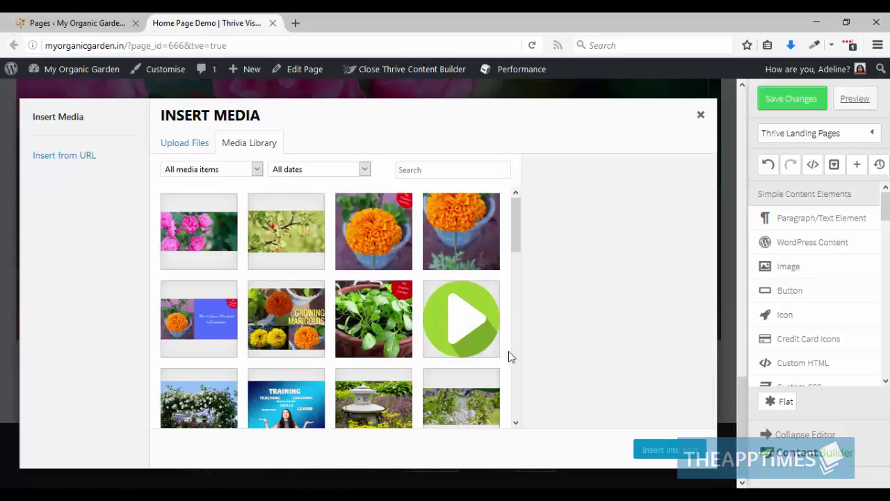
pyautogui.click(466, 326)
pyautogui.click(661, 449)
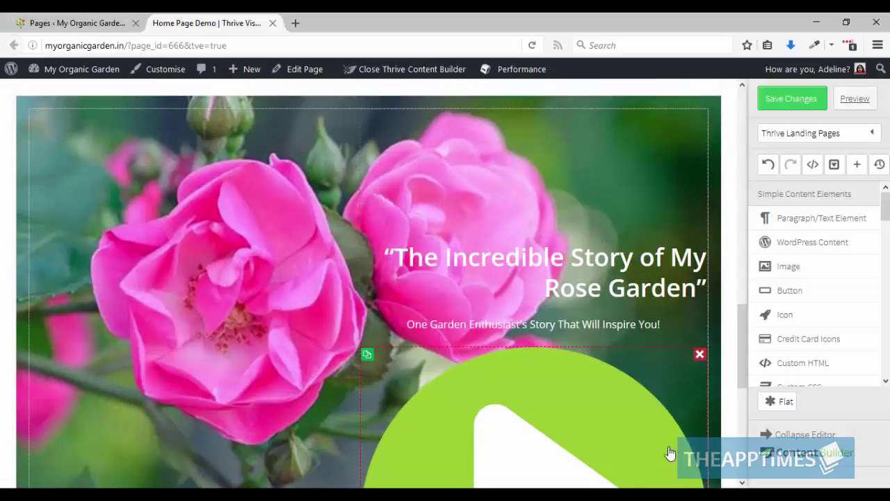
# Size the play image to 121 px, centre it, link it to YouTube, and save the page.
pyautogui.scroll(-3, 669, 452)
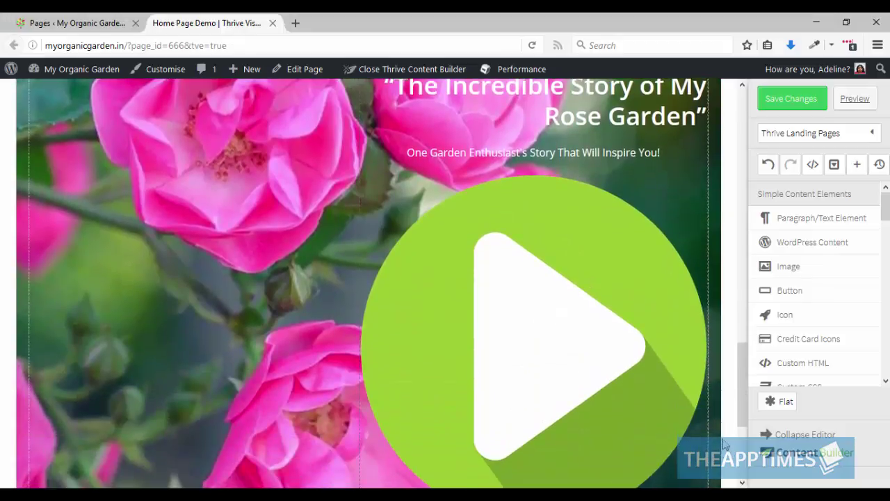
pyautogui.click(541, 258)
pyautogui.click(263, 374)
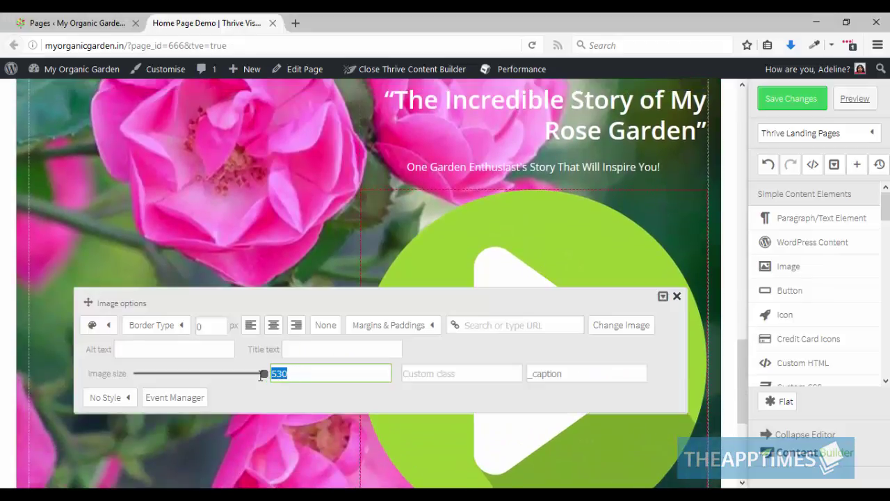
pyautogui.write('121')
pyautogui.press('Return')
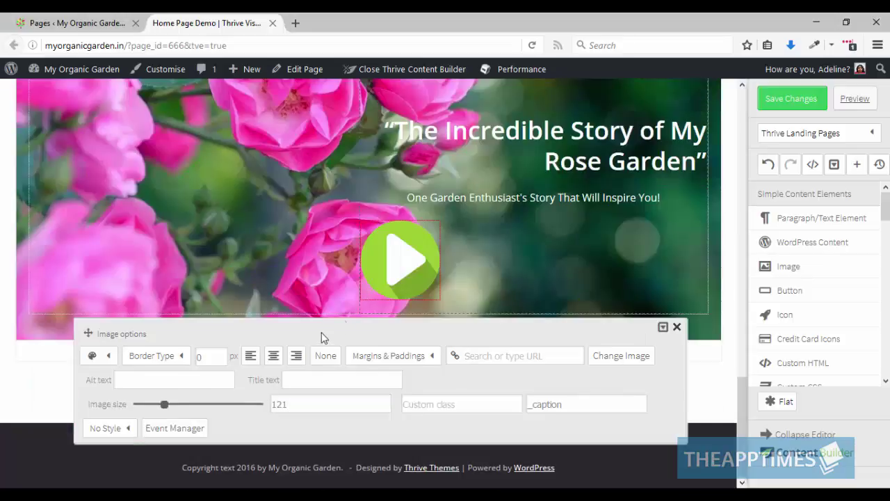
pyautogui.click(273, 356)
pyautogui.click(465, 362)
pyautogui.write('youtube.com/myorganicgarden')
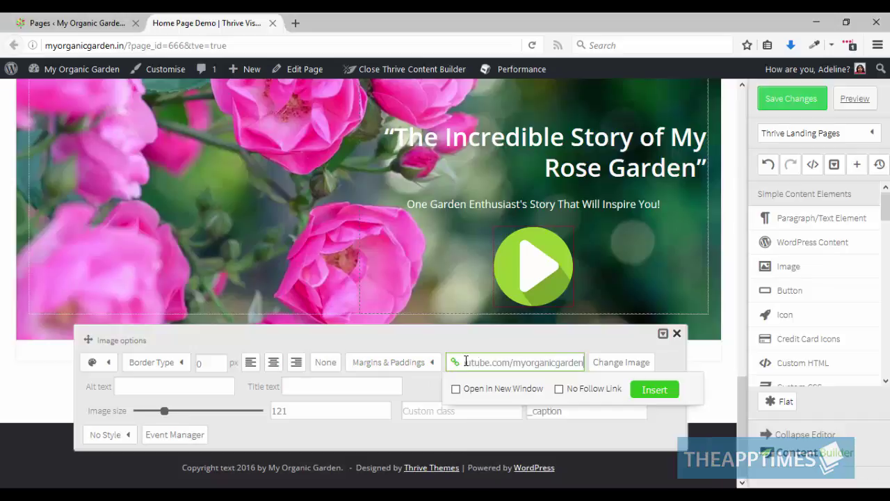
pyautogui.click(654, 390)
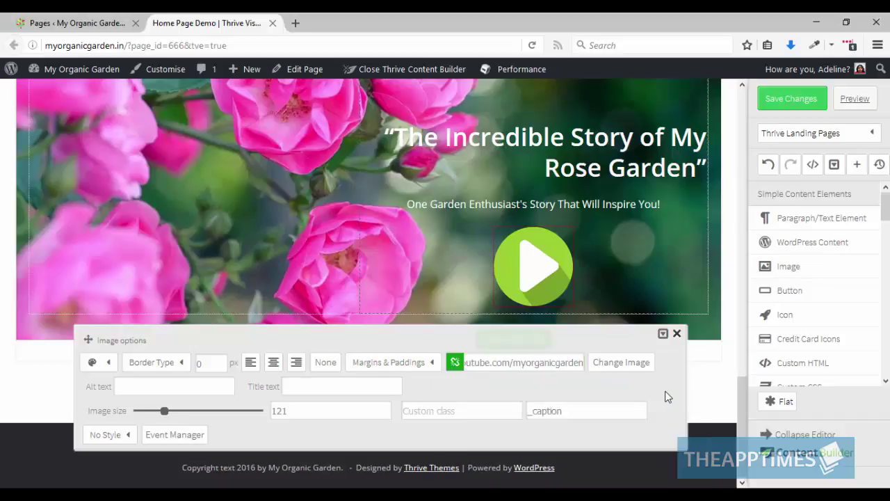
pyautogui.click(711, 399)
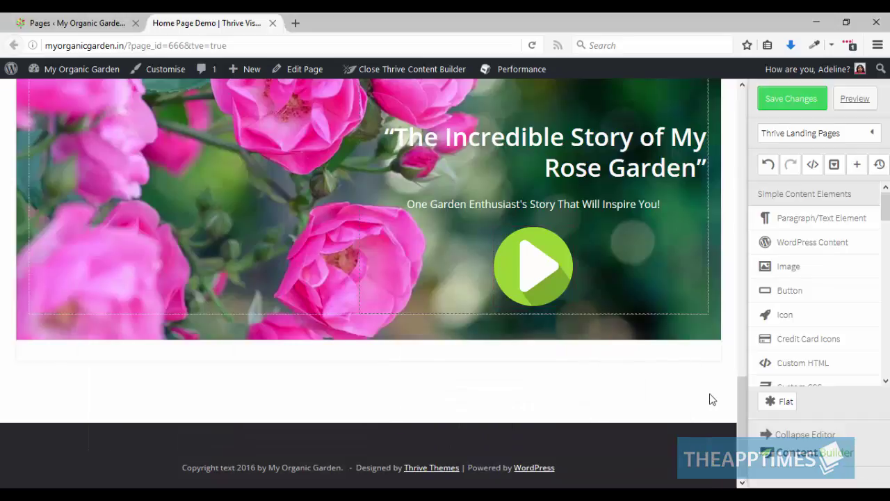
pyautogui.click(783, 110)
# Add an empty Page Section from Thrive Theme Elements below the rose banner.
pyautogui.moveTo(887, 209); pyautogui.dragTo(886, 383)
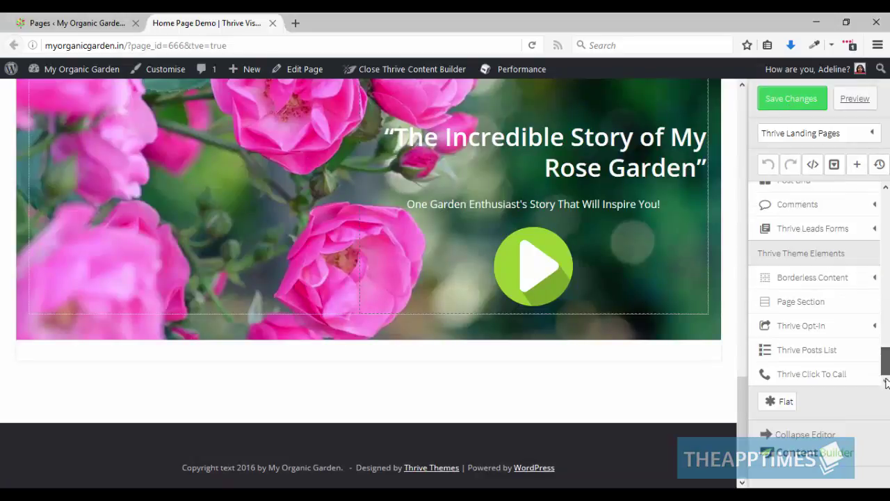
pyautogui.click(810, 302)
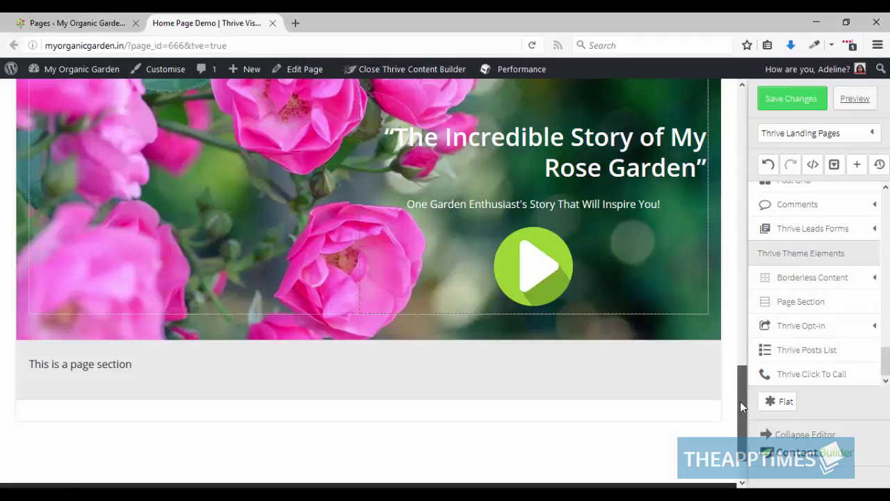
pyautogui.moveTo(740, 402); pyautogui.dragTo(738, 256)
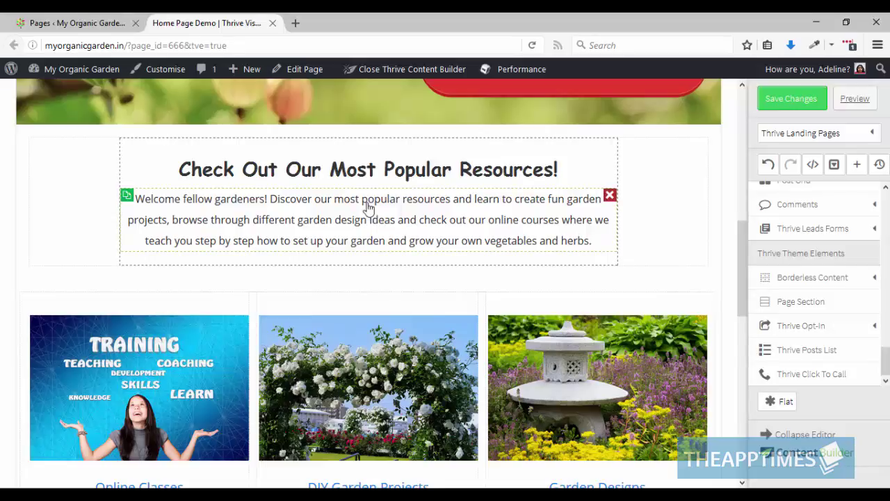
# Duplicate the resources heading and welcome paragraph, moving both copies into the new section.
pyautogui.click(127, 164)
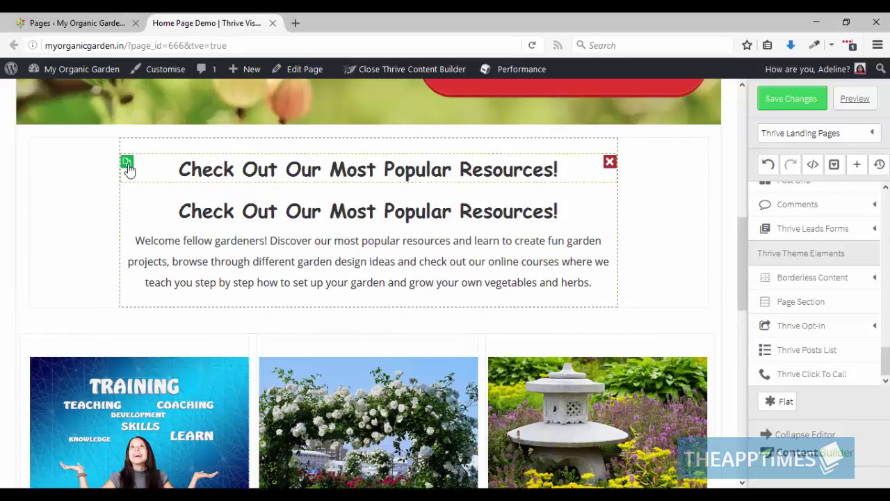
pyautogui.click(127, 237)
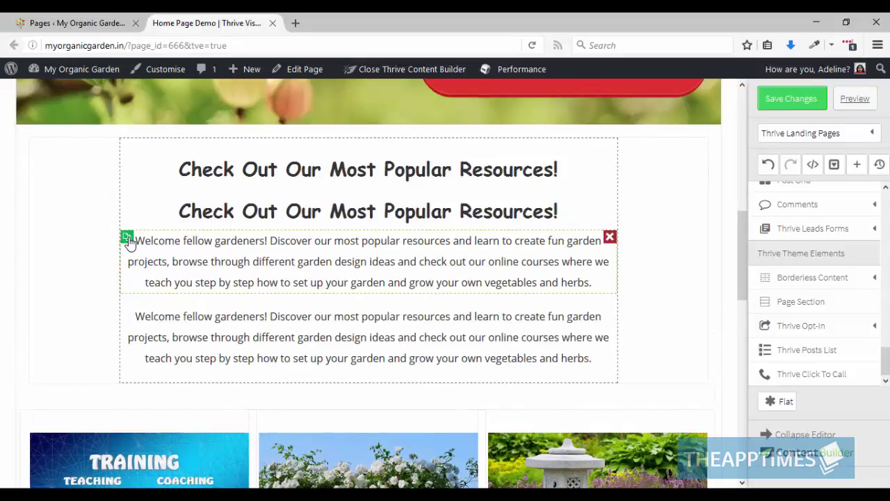
pyautogui.moveTo(295, 213); pyautogui.dragTo(294, 424)
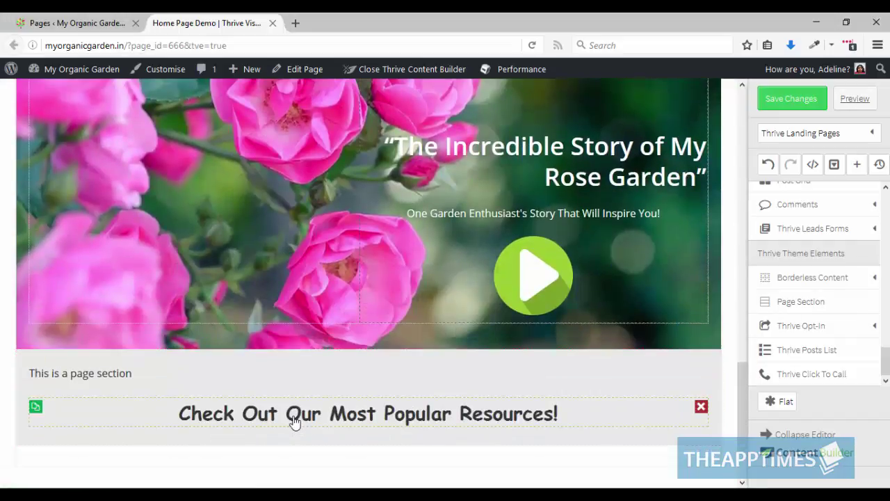
pyautogui.scroll(6, 219, 277)
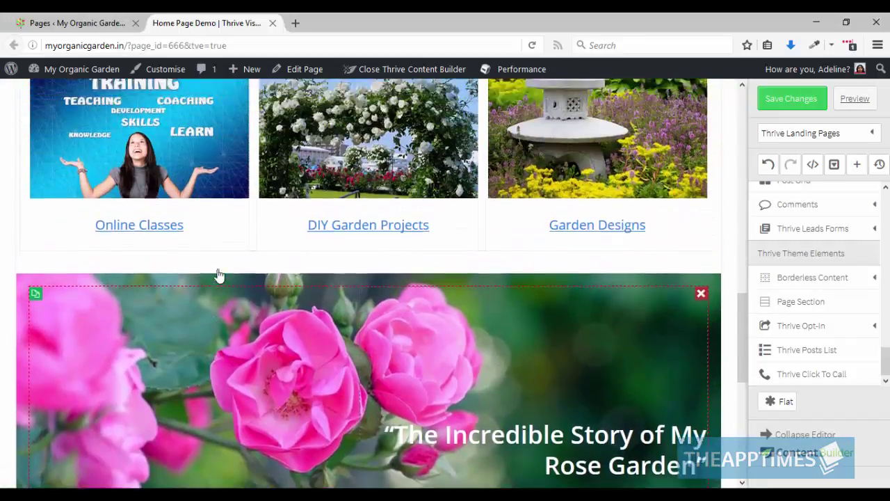
pyautogui.scroll(3, 219, 276)
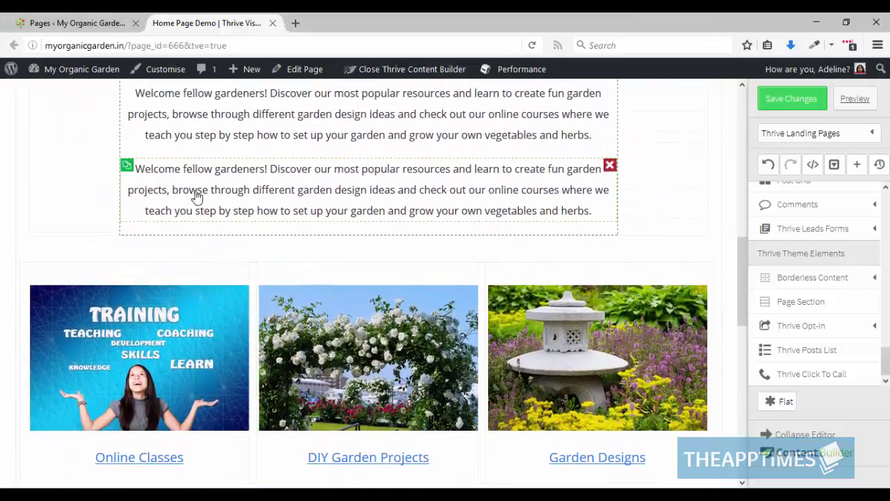
pyautogui.moveTo(135, 170); pyautogui.dragTo(239, 326)
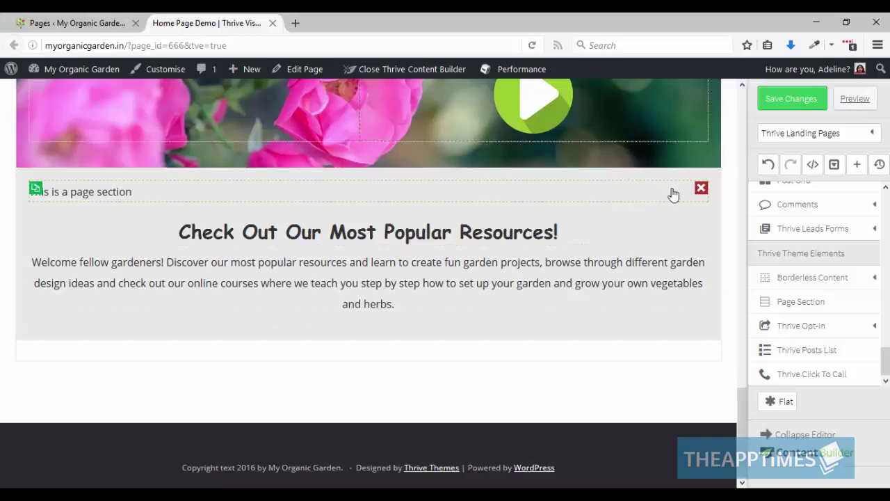
# Delete the placeholder line and retitle the heading 'The Complete Guide to Gardening for Beginners!'.
pyautogui.click(698, 190)
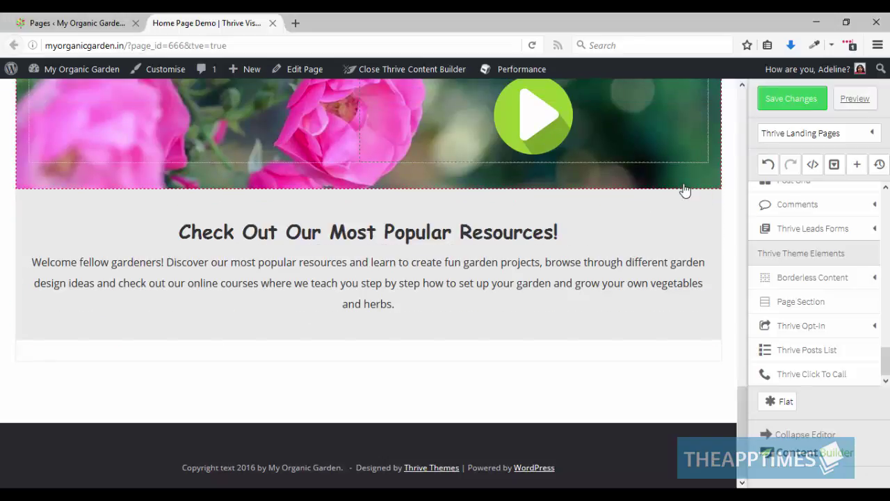
pyautogui.click(356, 236)
pyautogui.tripleClick(346, 233)
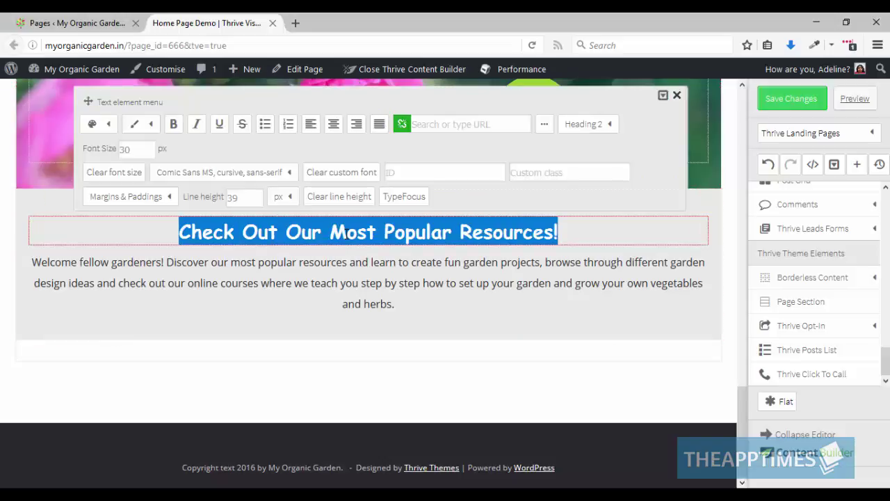
pyautogui.write('The Complete Guide to Gardening for Beginners!')
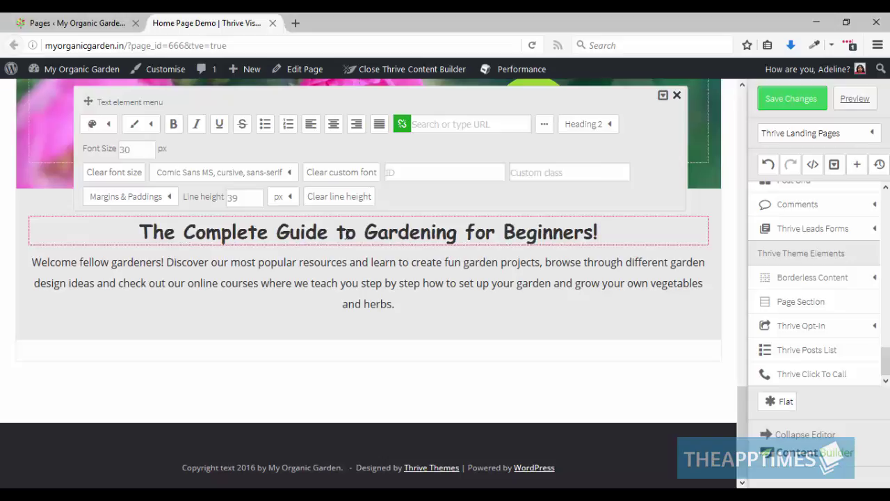
# Replace the copied paragraph with the new beginner-garden intro text.
pyautogui.click(119, 271)
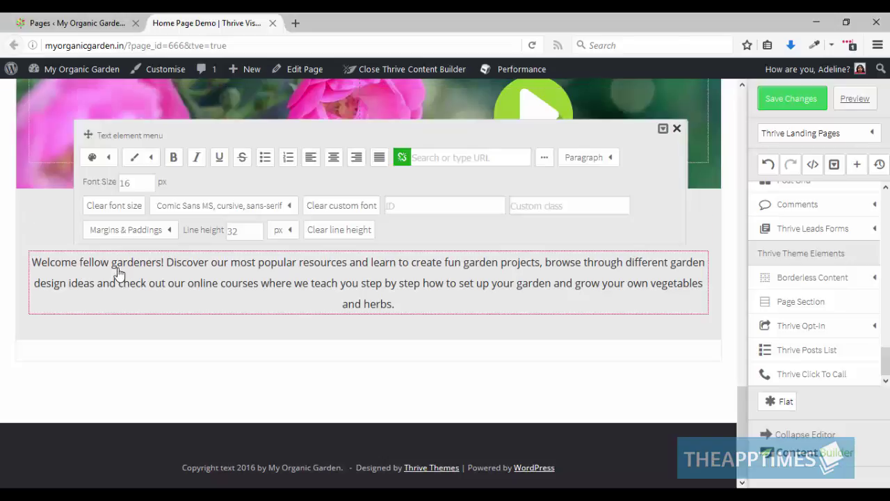
pyautogui.tripleClick(118, 270)
pyautogui.press('BackSpace')
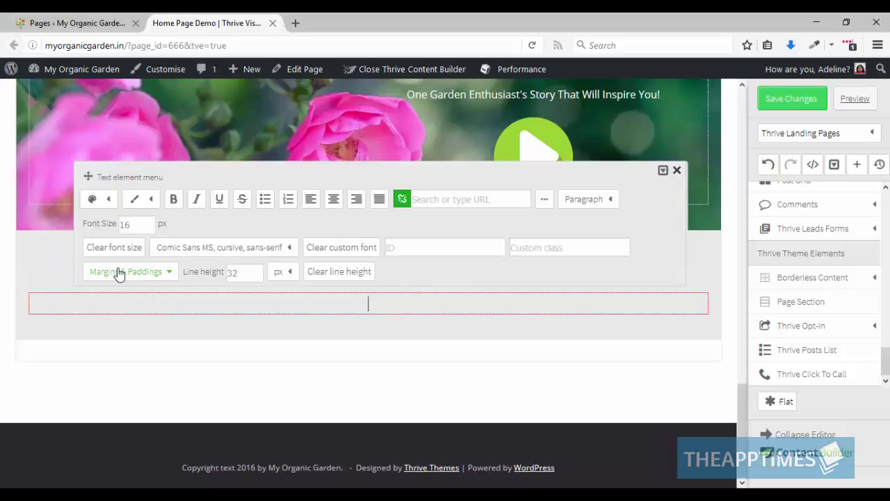
pyautogui.hotkey('ctrl', 'v')
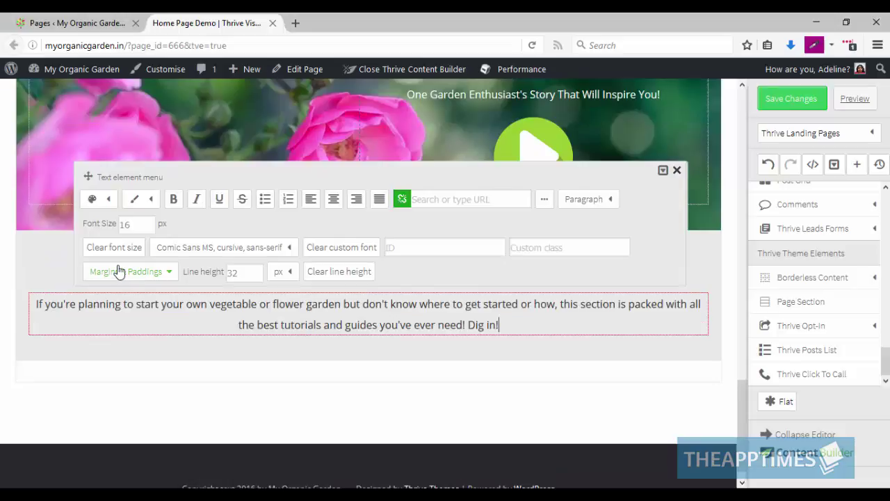
pyautogui.click(352, 392)
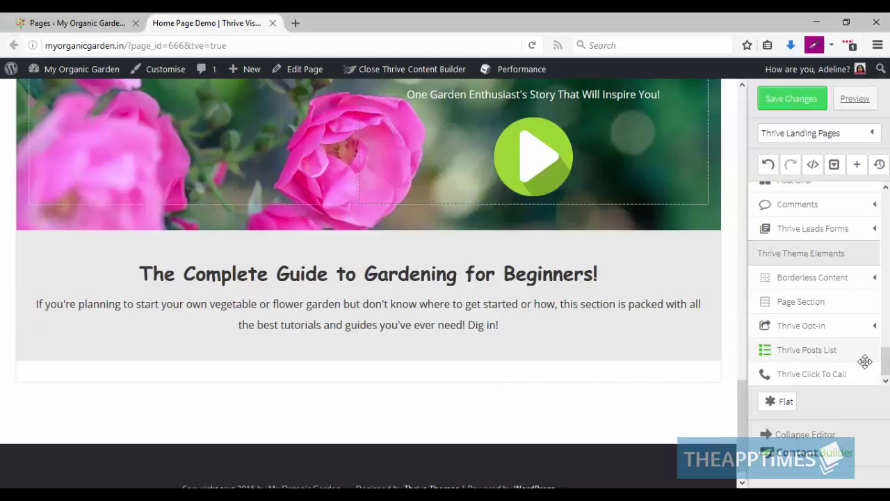
# Insert a 1/2 + 1/2 column row and place a Post Grid in Column 1.
pyautogui.moveTo(886, 360); pyautogui.dragTo(885, 252)
pyautogui.click(845, 239)
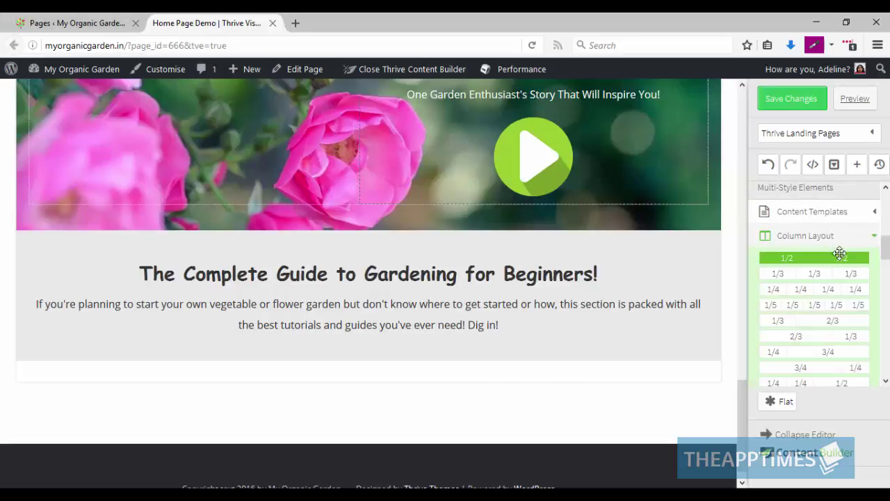
pyautogui.click(840, 256)
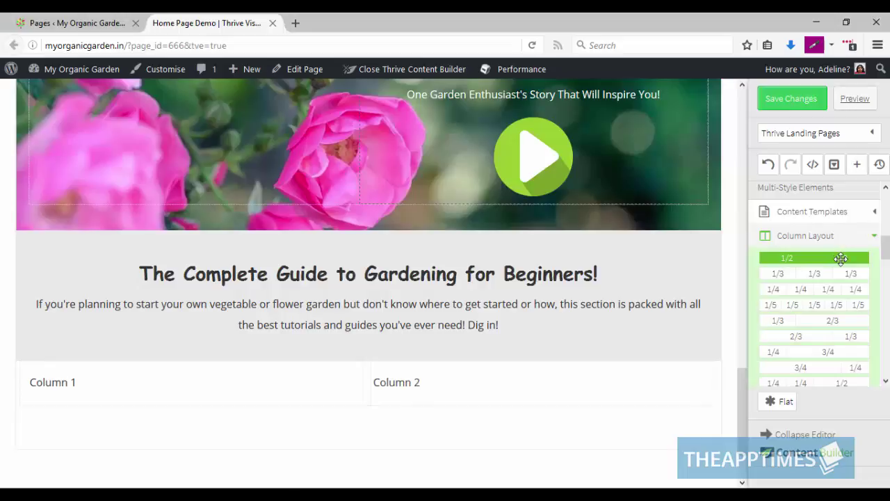
pyautogui.moveTo(885, 249); pyautogui.dragTo(885, 346)
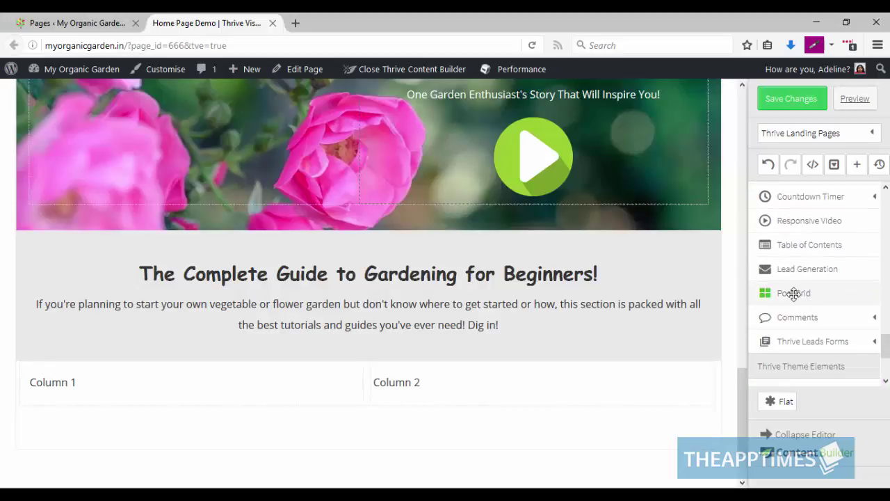
pyautogui.moveTo(795, 293); pyautogui.dragTo(185, 396)
# Set the post grid to 1 post and 1 column, then save its settings.
pyautogui.click(202, 422)
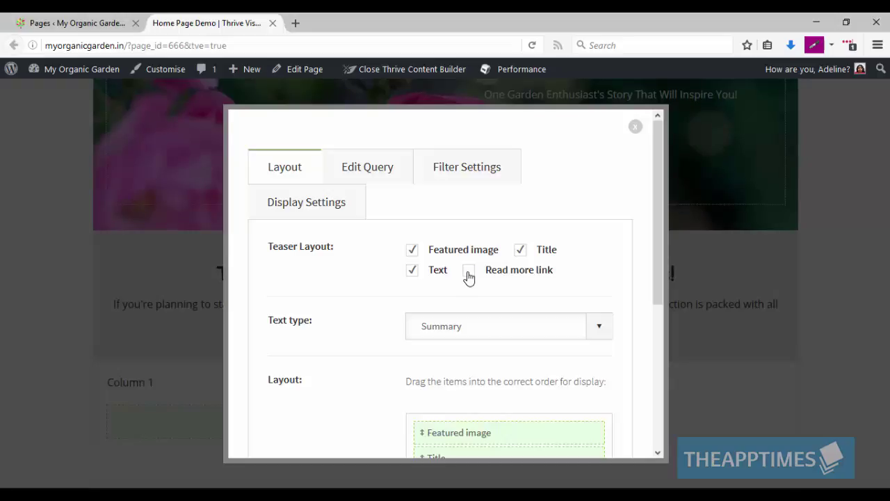
pyautogui.click(380, 175)
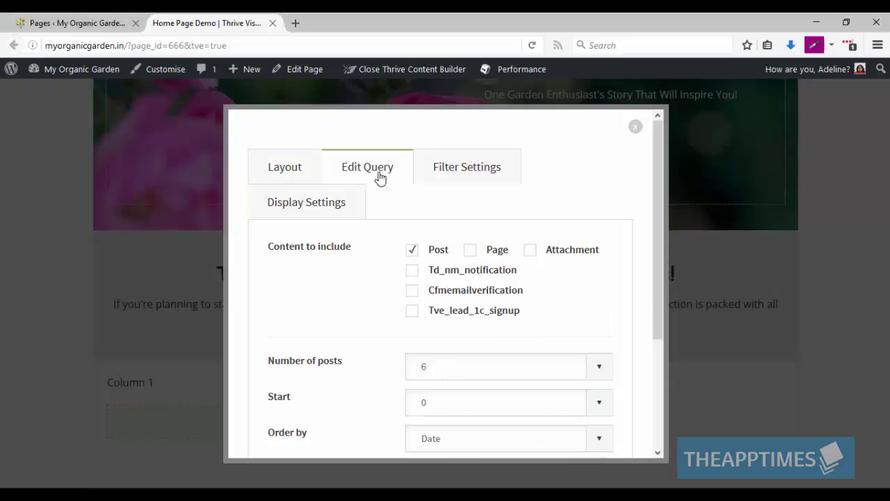
pyautogui.click(457, 373)
pyautogui.click(417, 112)
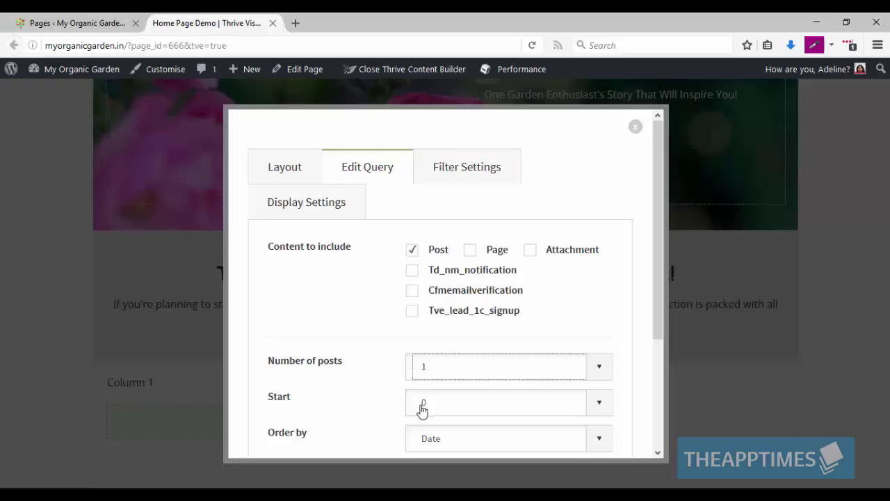
pyautogui.click(456, 174)
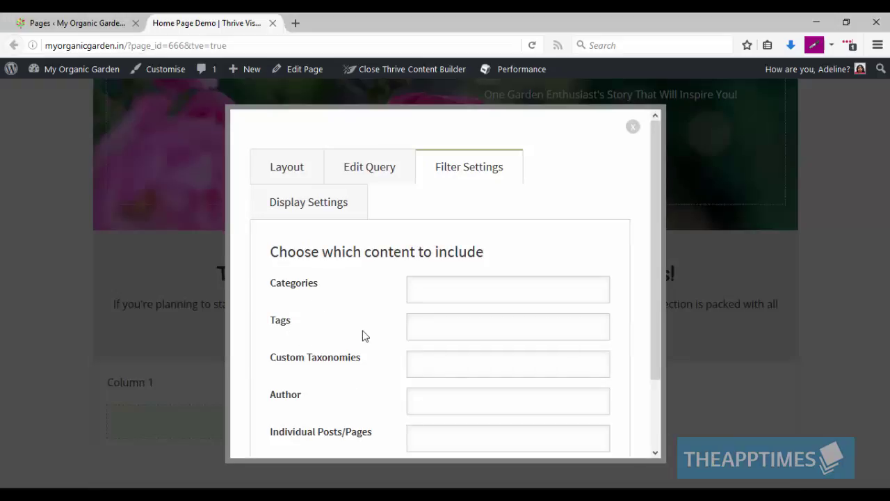
pyautogui.click(327, 208)
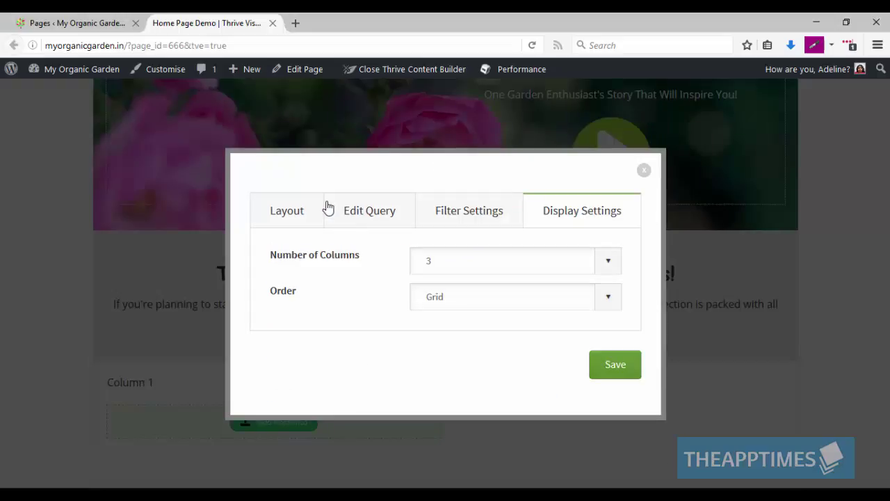
pyautogui.click(482, 263)
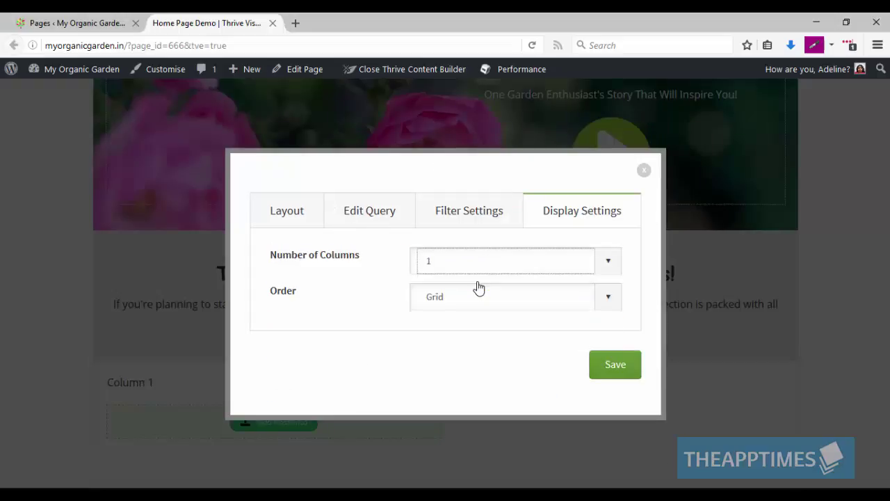
pyautogui.click(603, 363)
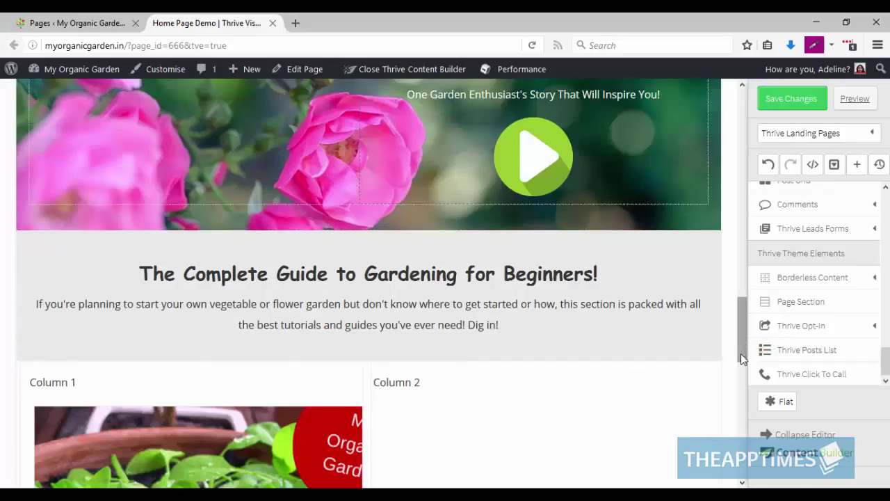
# Give the post grid a 325 px image max height and 20 px title font size.
pyautogui.scroll(-1, 743, 361)
pyautogui.moveTo(742, 363); pyautogui.dragTo(742, 380)
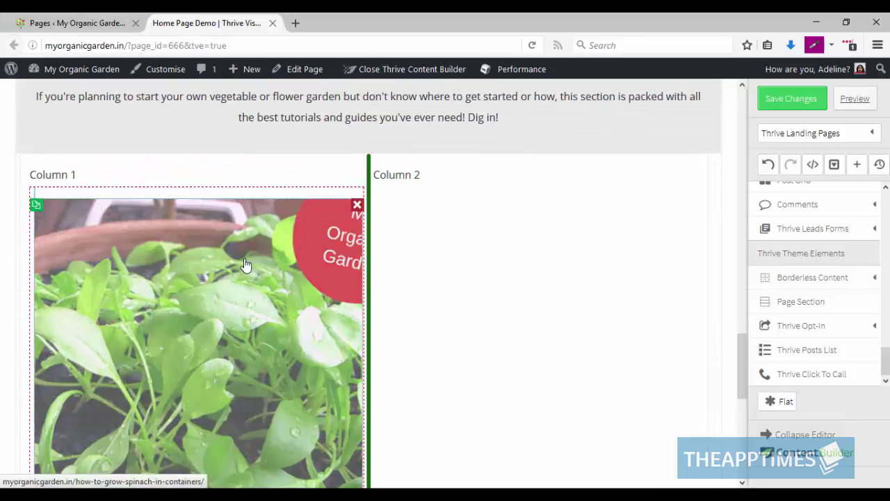
pyautogui.click(245, 264)
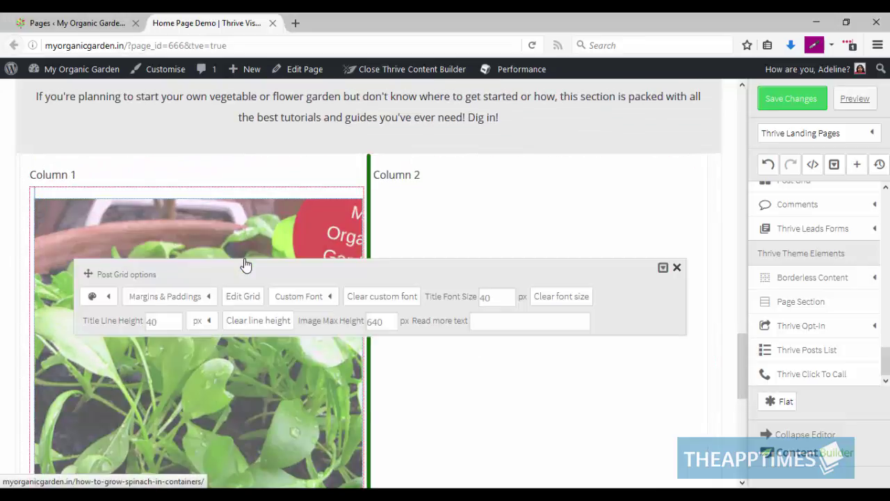
pyautogui.click(381, 322)
pyautogui.doubleClick(369, 322)
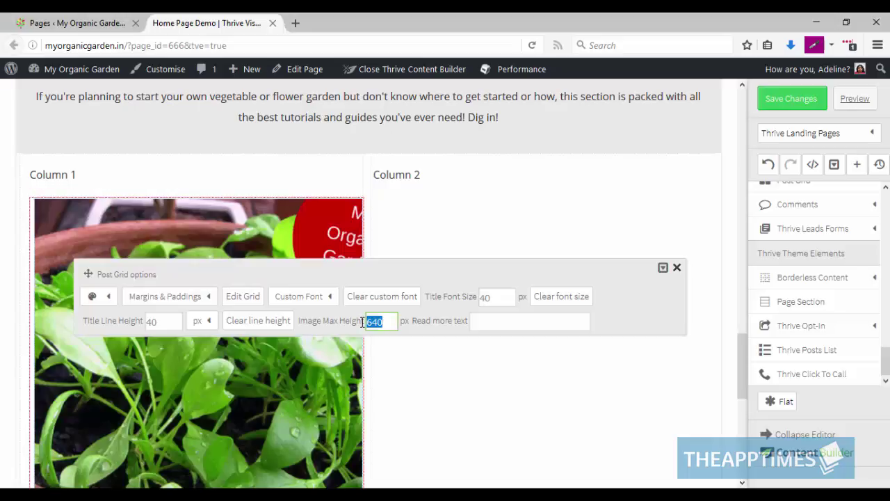
pyautogui.write('325')
pyautogui.click(507, 302)
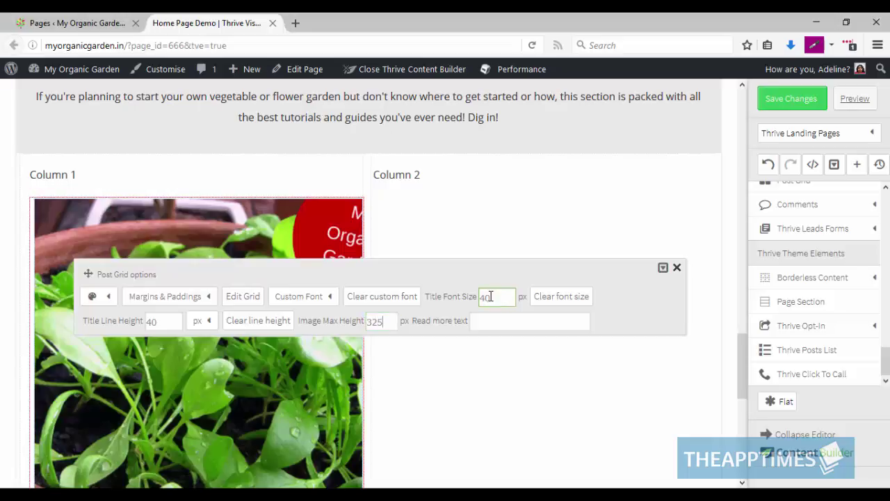
pyautogui.doubleClick(484, 297)
pyautogui.write('20')
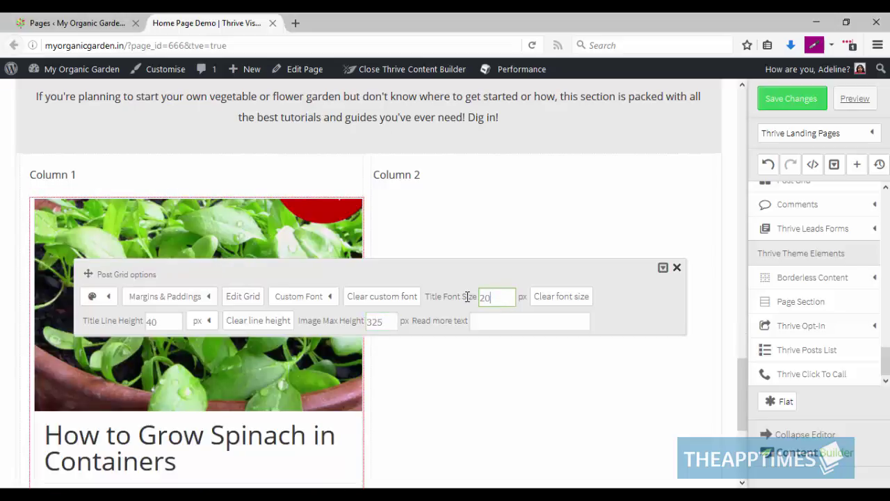
# Delete Column 2 so the spinach post grid spans the full width.
pyautogui.click(467, 368)
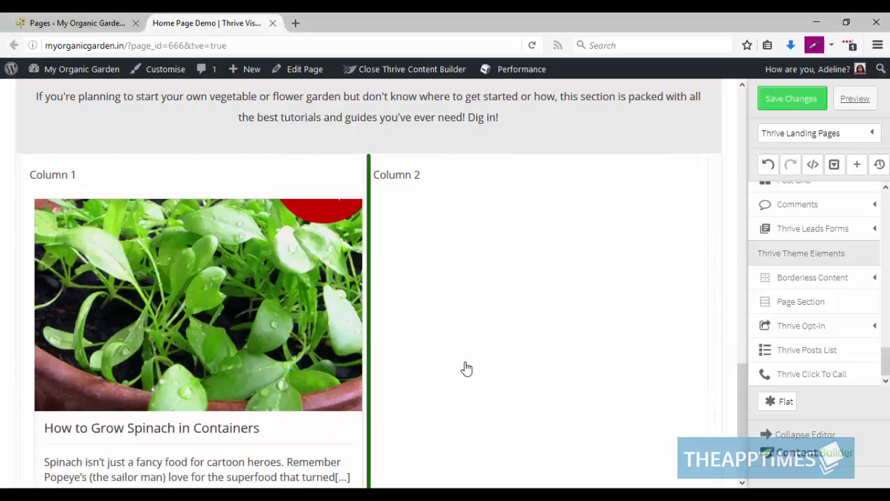
pyautogui.click(357, 171)
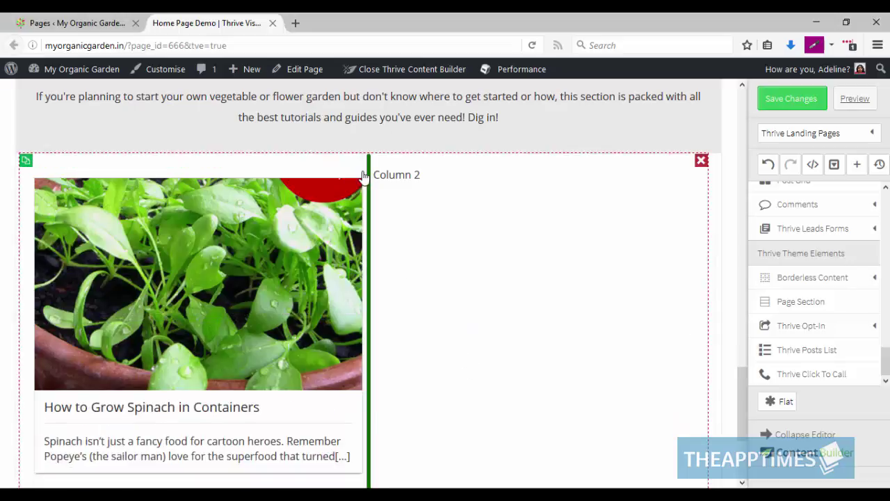
pyautogui.click(700, 173)
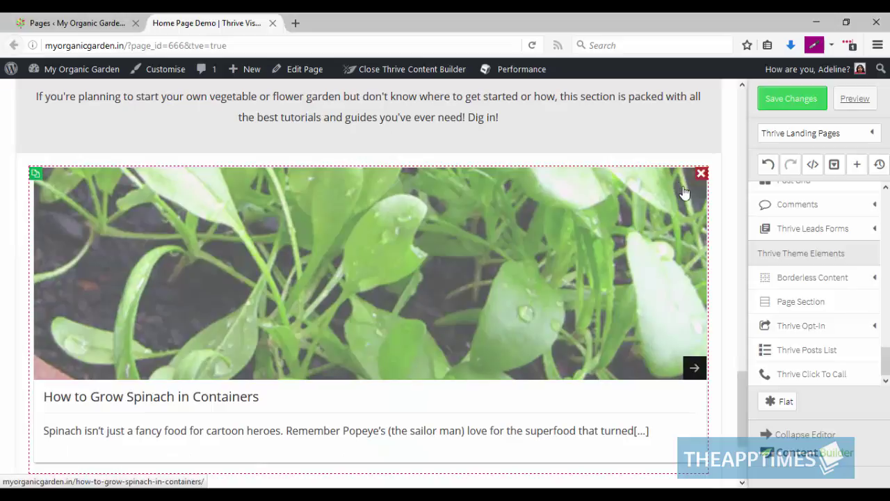
# Add a second post grid beside the spinach post with excerpt text and Read more links hidden.
pyautogui.scroll(1, 885, 358)
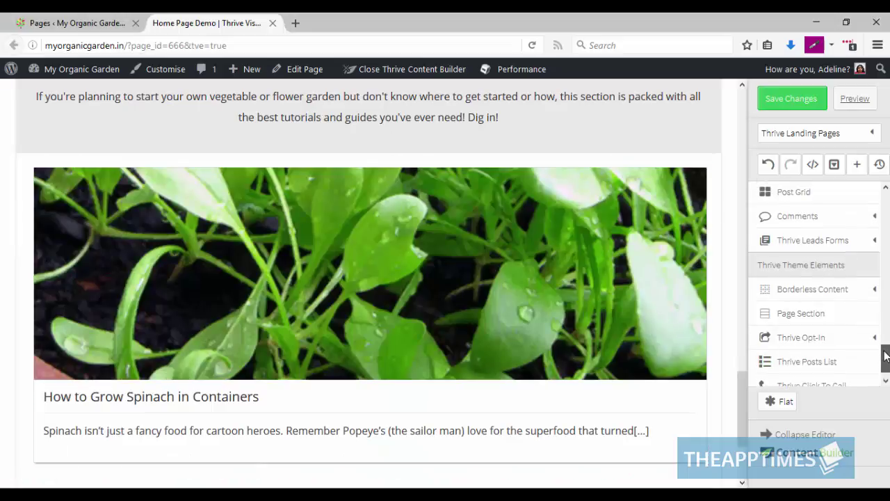
pyautogui.moveTo(809, 199); pyautogui.dragTo(704, 202)
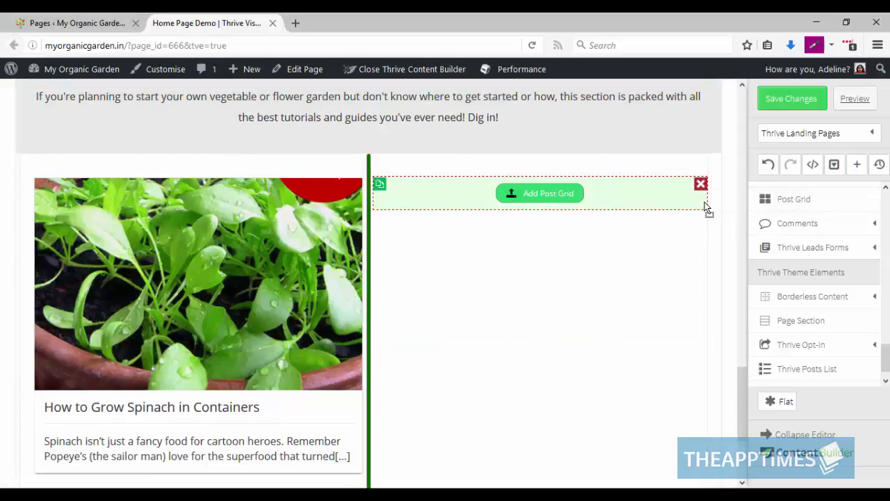
pyautogui.click(550, 199)
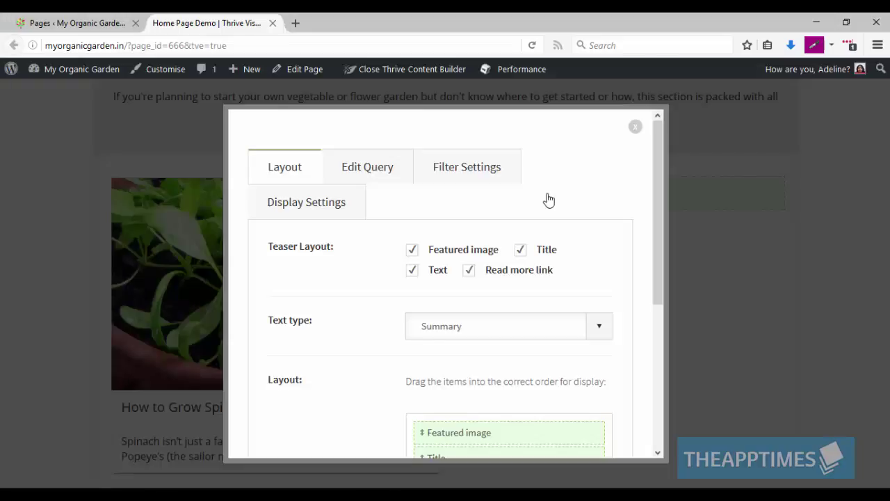
pyautogui.click(412, 272)
pyautogui.click(469, 272)
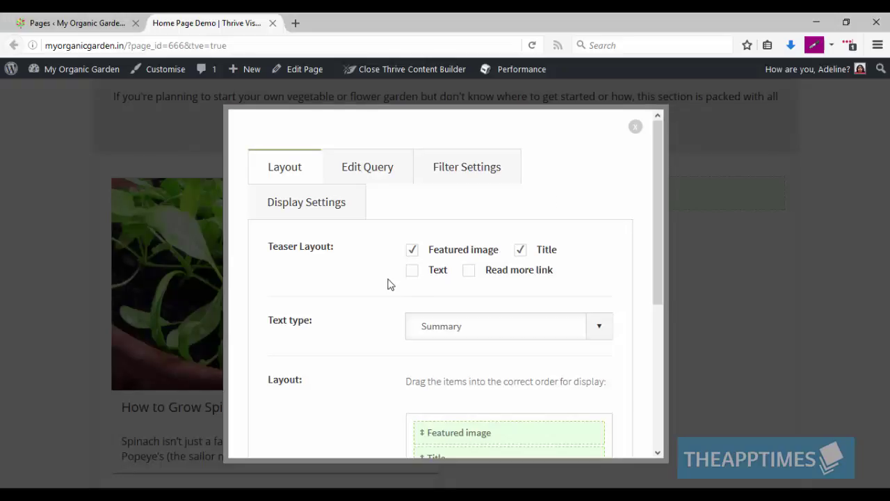
# Set the grid to 4 posts starting at 1, in 2 columns, and save.
pyautogui.click(374, 176)
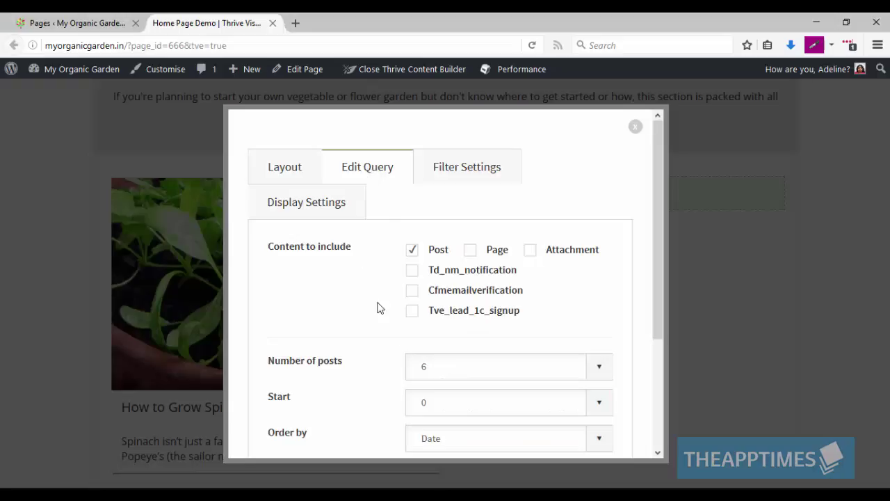
pyautogui.click(449, 366)
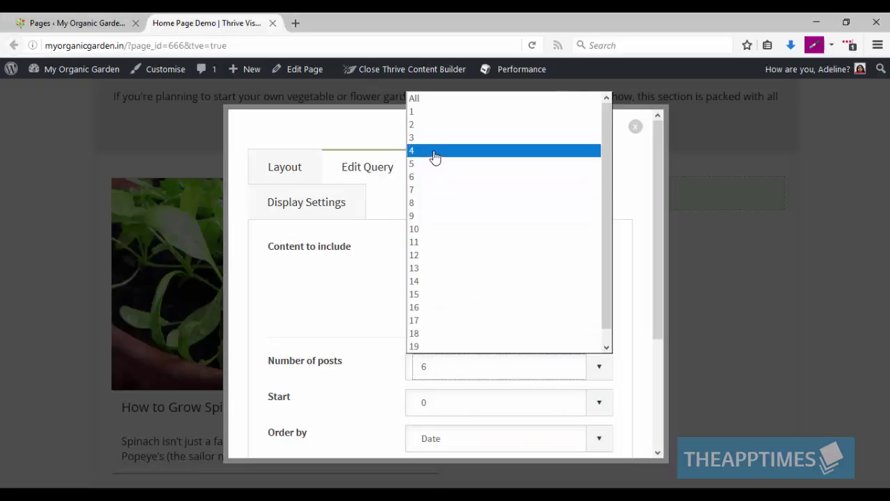
pyautogui.click(433, 151)
pyautogui.click(445, 403)
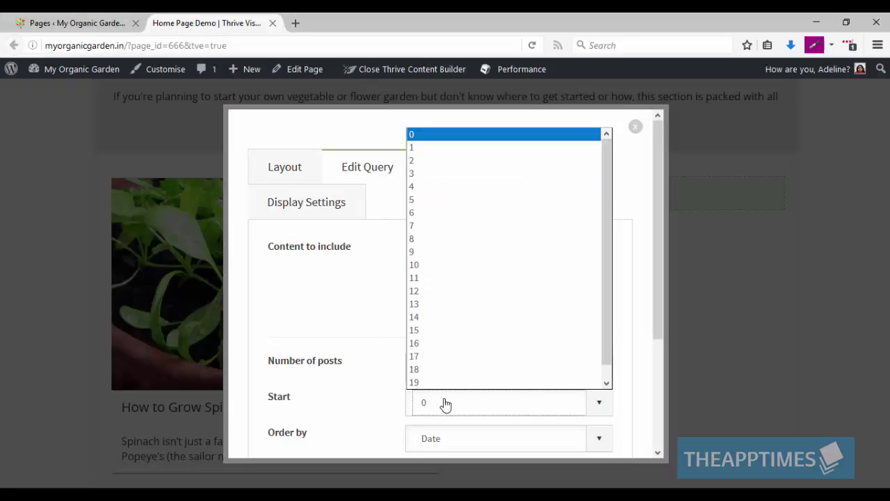
pyautogui.click(424, 146)
pyautogui.click(377, 351)
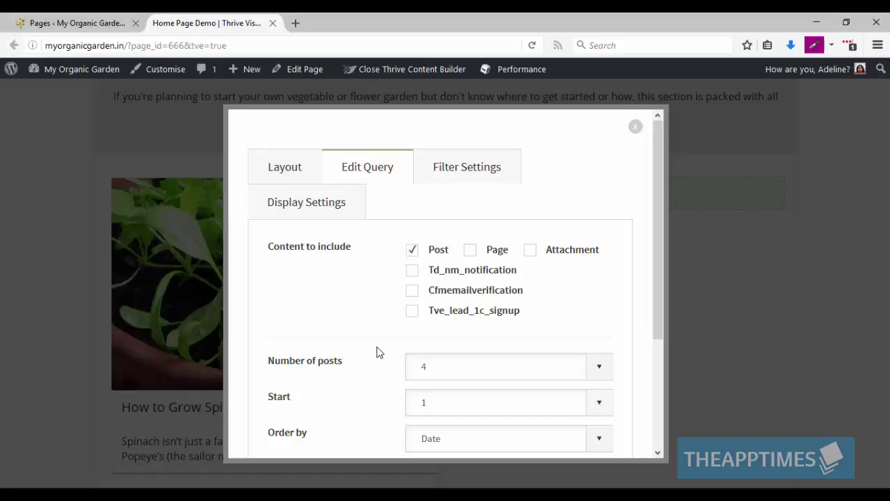
pyautogui.click(328, 214)
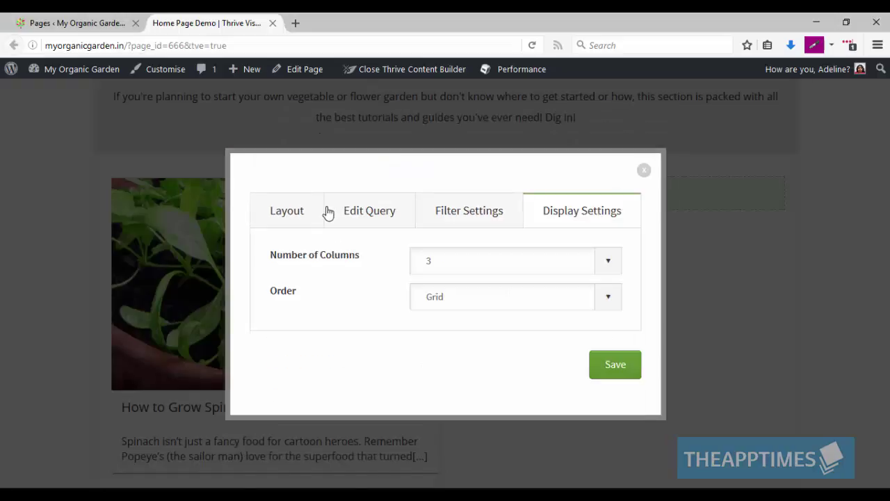
pyautogui.click(494, 263)
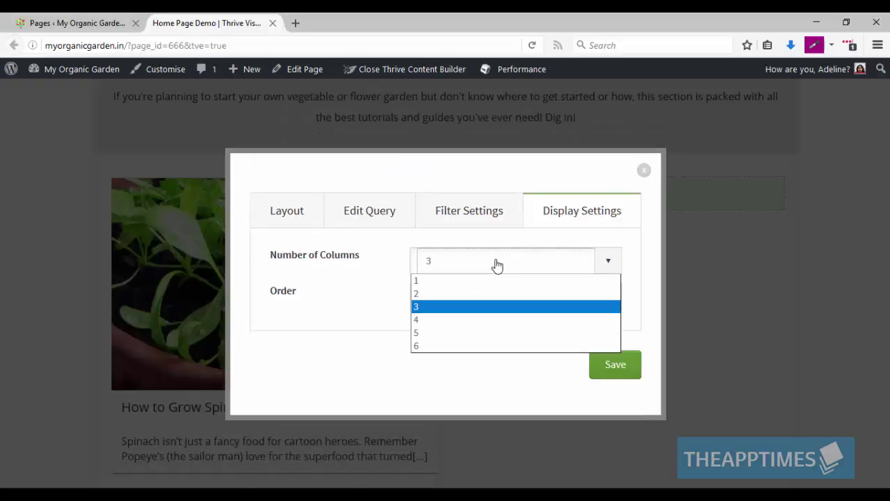
pyautogui.click(489, 294)
pyautogui.click(615, 365)
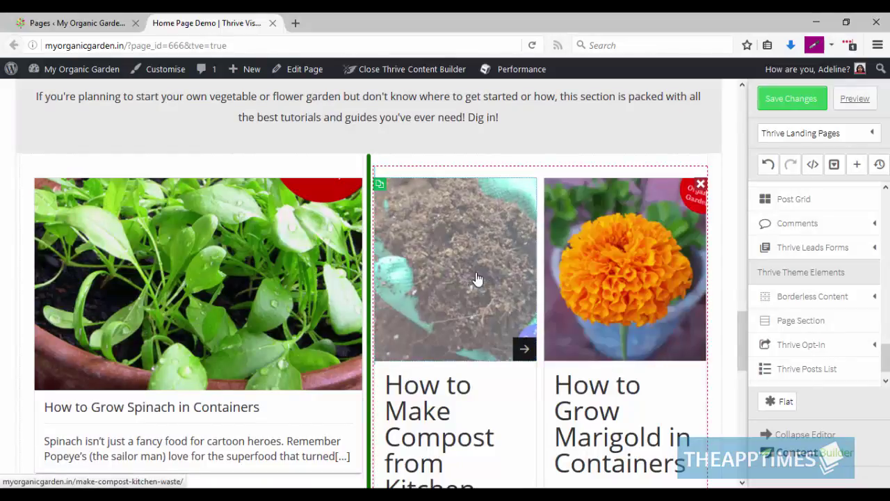
# Set the post grid's image max height to 150 px and select the title font size field.
pyautogui.click(478, 279)
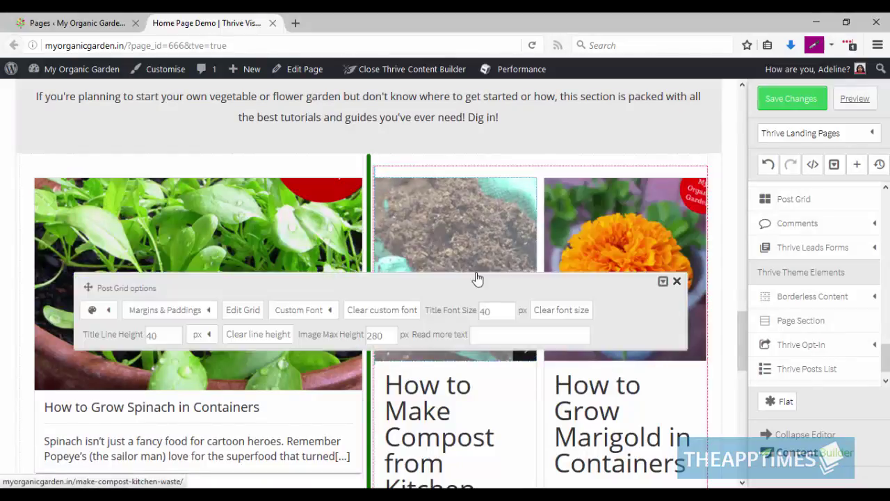
pyautogui.doubleClick(360, 334)
pyautogui.write('150')
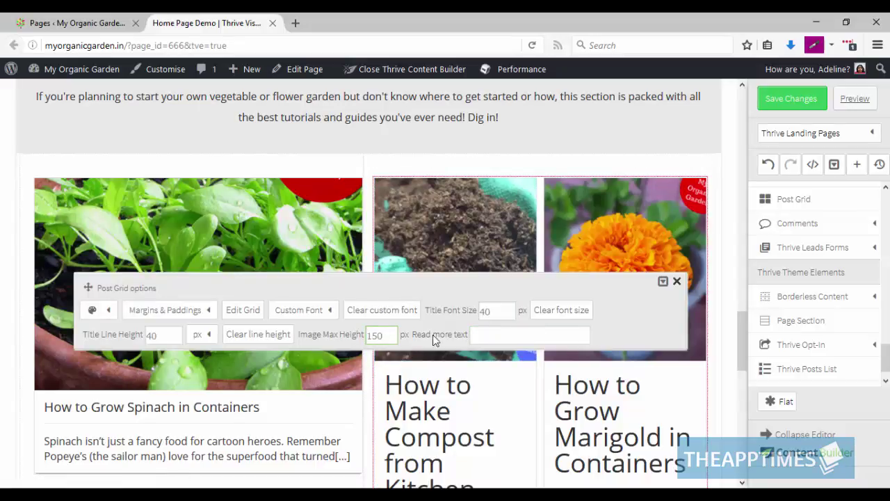
pyautogui.doubleClick(487, 311)
# Apply a 15 px title font size, save the page, and review it in preview before closing it.
pyautogui.write('1')
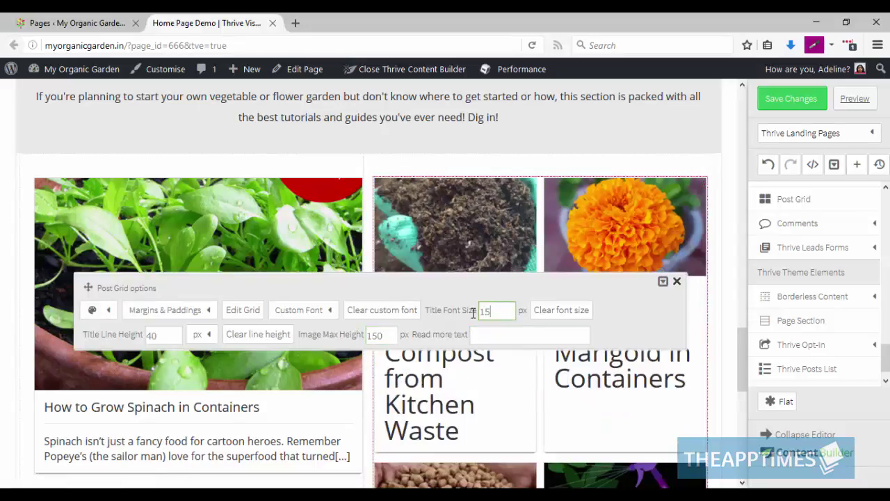
pyautogui.write('5')
pyautogui.click(729, 328)
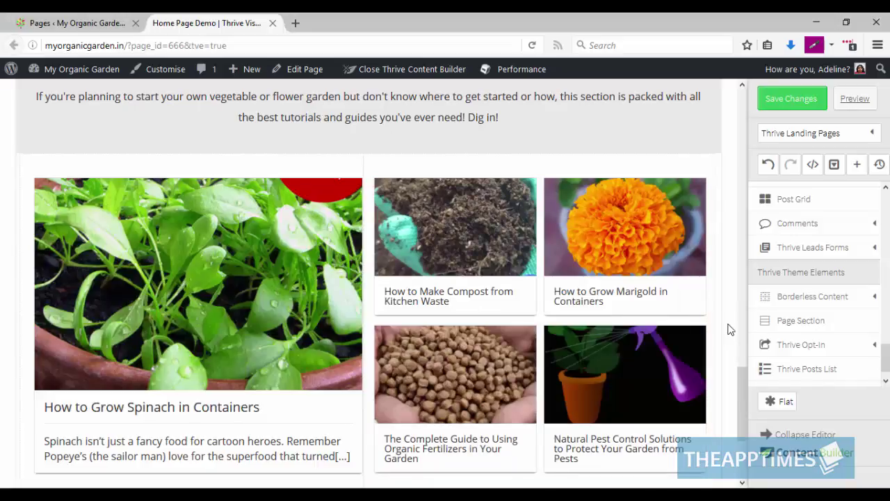
pyautogui.click(789, 103)
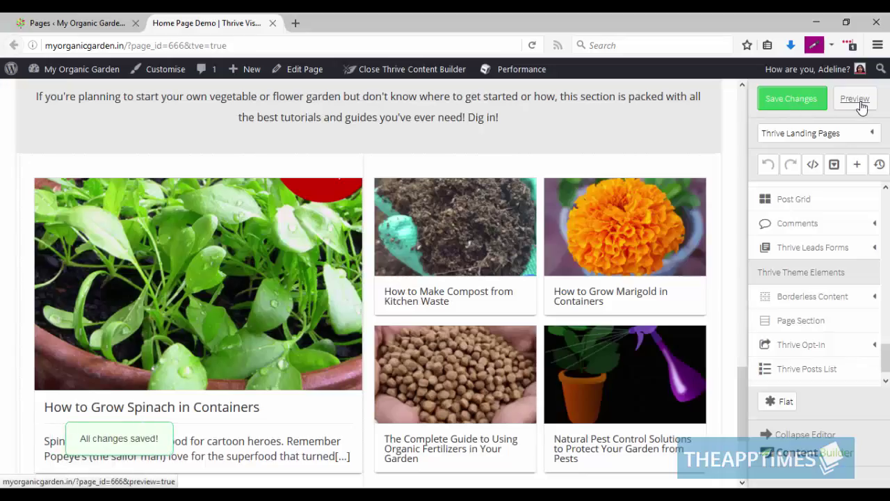
pyautogui.click(857, 101)
pyautogui.moveTo(887, 125); pyautogui.dragTo(888, 416)
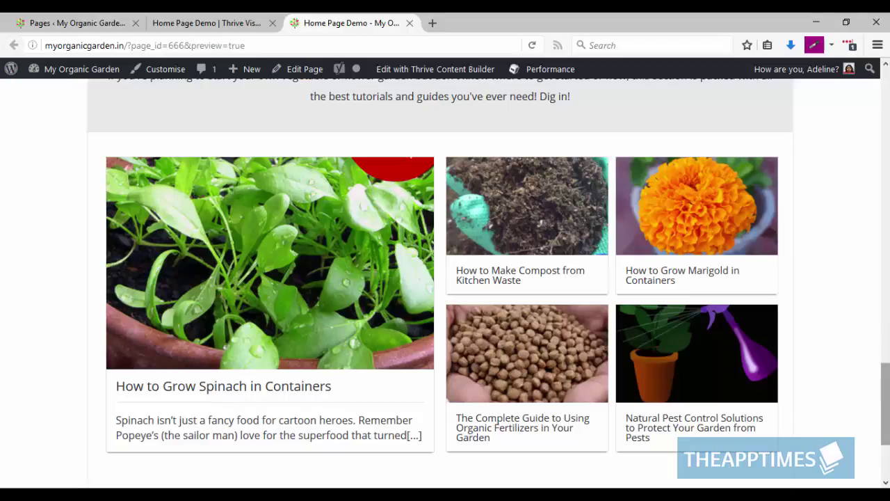
pyautogui.click(409, 23)
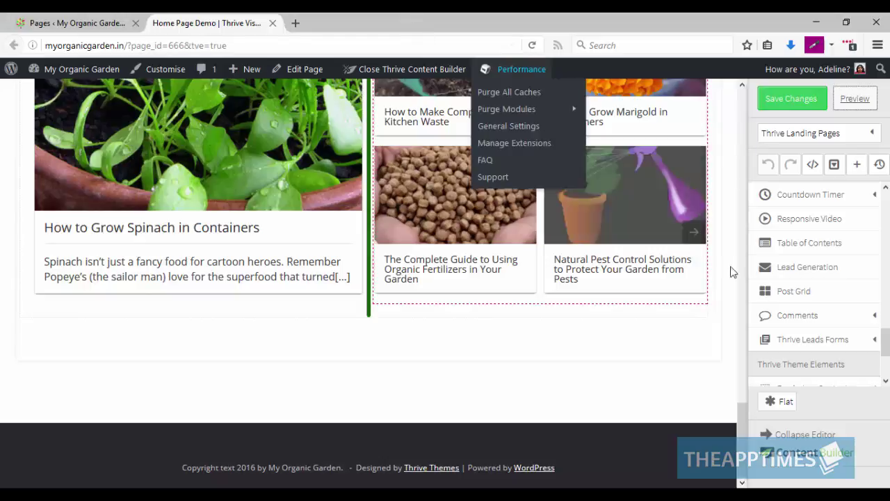
# Add a page section below the post grid and give it a green #6fb52f background.
pyautogui.moveTo(887, 348); pyautogui.dragTo(887, 368)
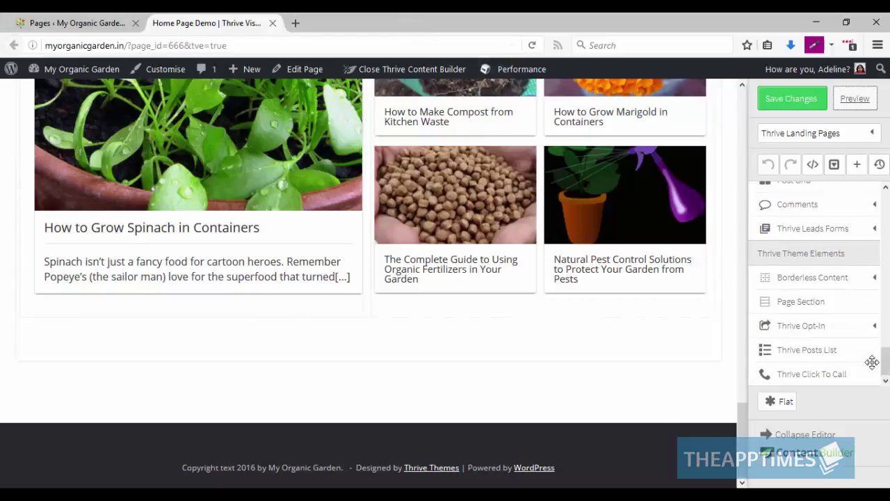
pyautogui.click(815, 302)
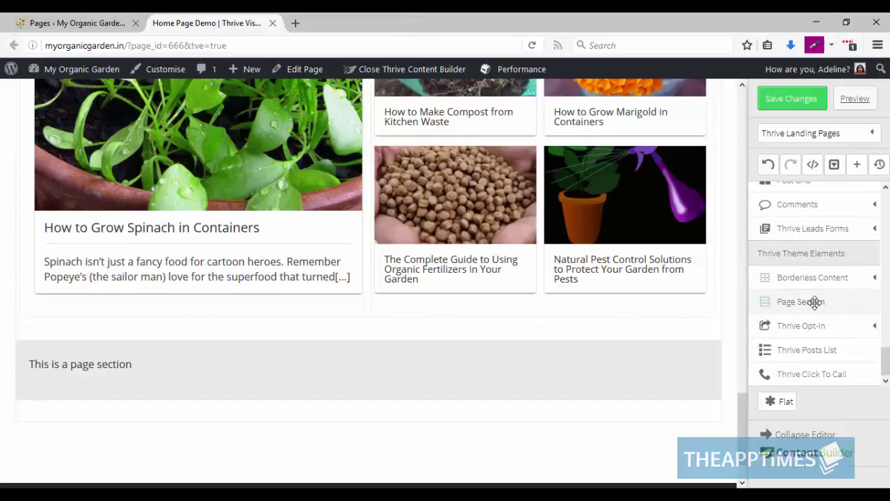
pyautogui.click(351, 389)
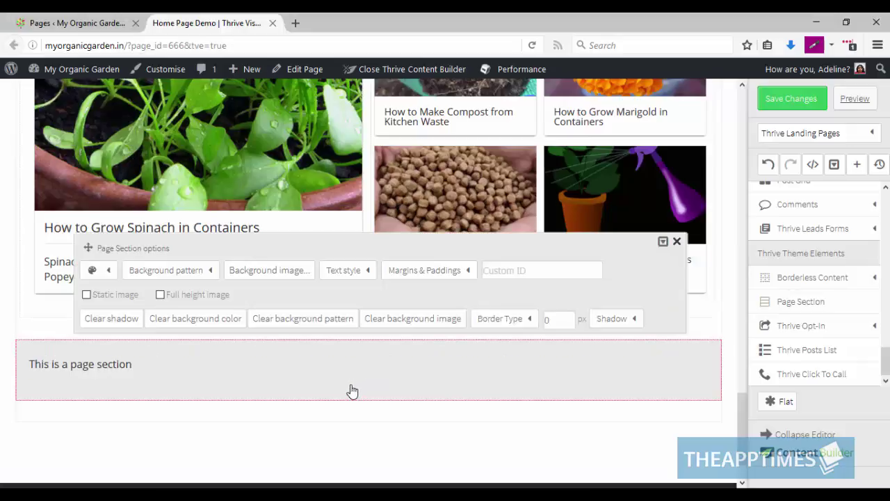
pyautogui.click(103, 274)
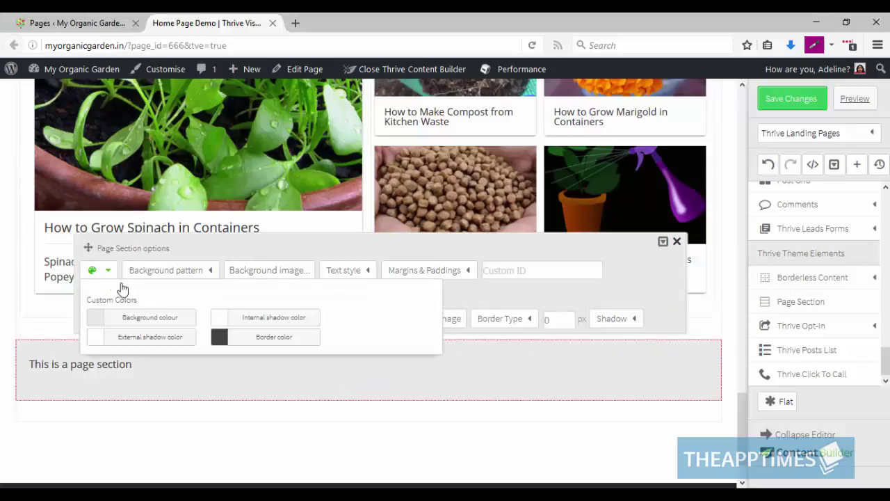
pyautogui.click(150, 319)
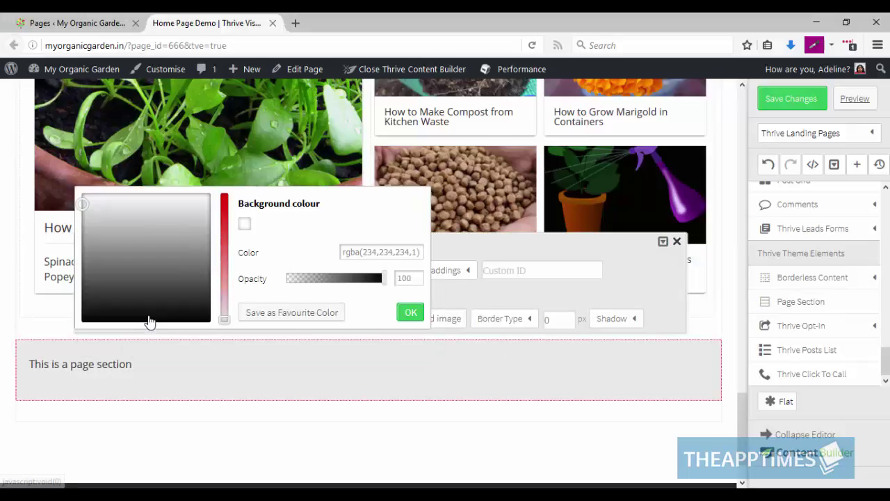
pyautogui.click(359, 252)
pyautogui.press('BackSpace')
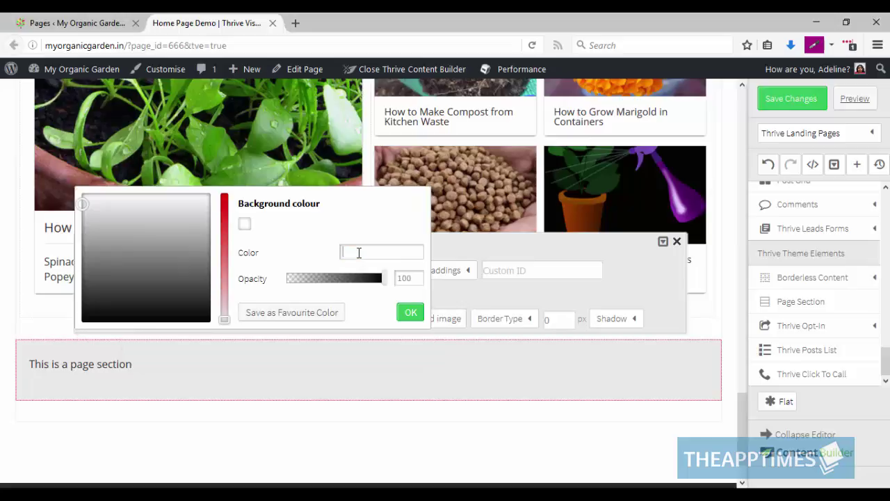
pyautogui.write('#6fb52f')
pyautogui.click(361, 304)
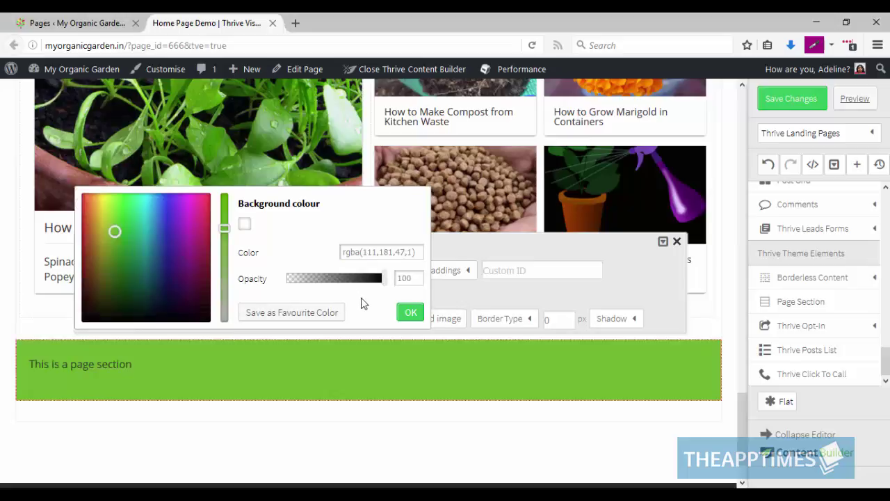
pyautogui.click(411, 313)
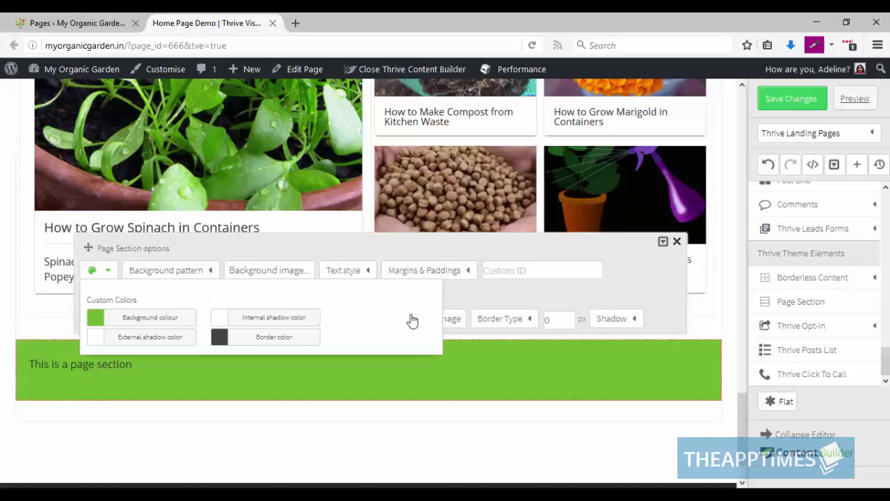
pyautogui.click(529, 464)
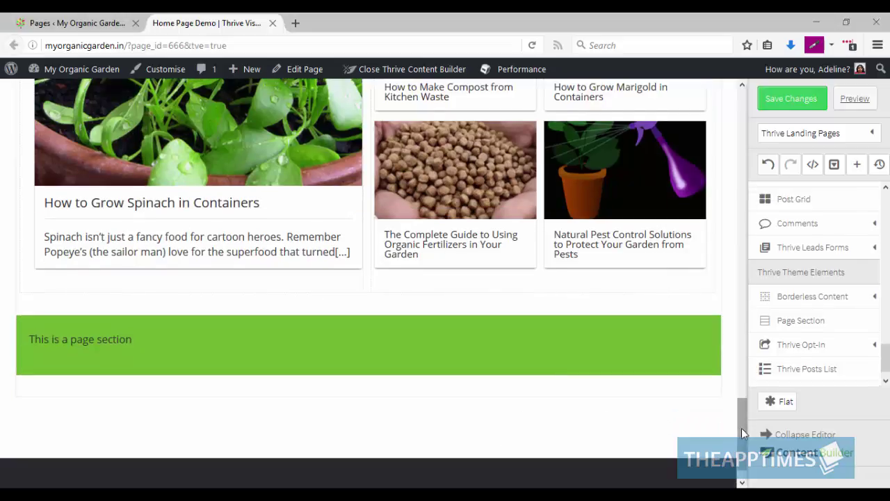
# Duplicate the gardening heading into the green section and change it to 'Come Join the Community!'.
pyautogui.moveTo(742, 428); pyautogui.dragTo(741, 362)
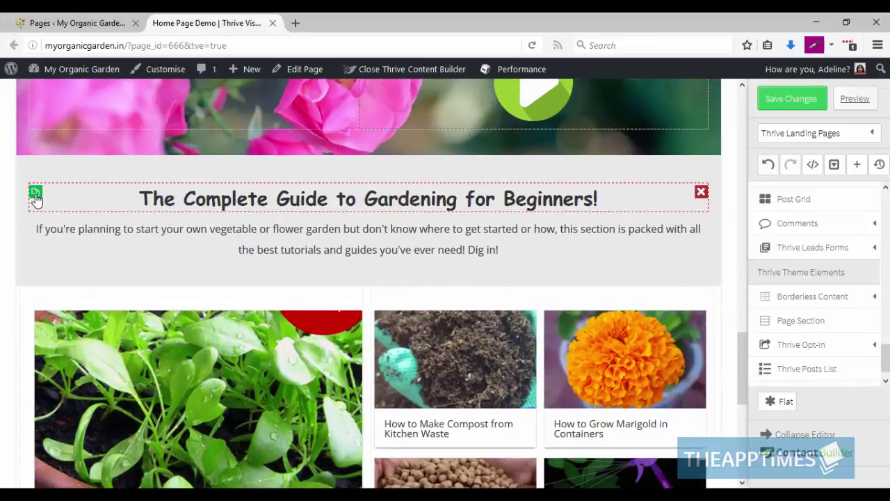
pyautogui.click(34, 194)
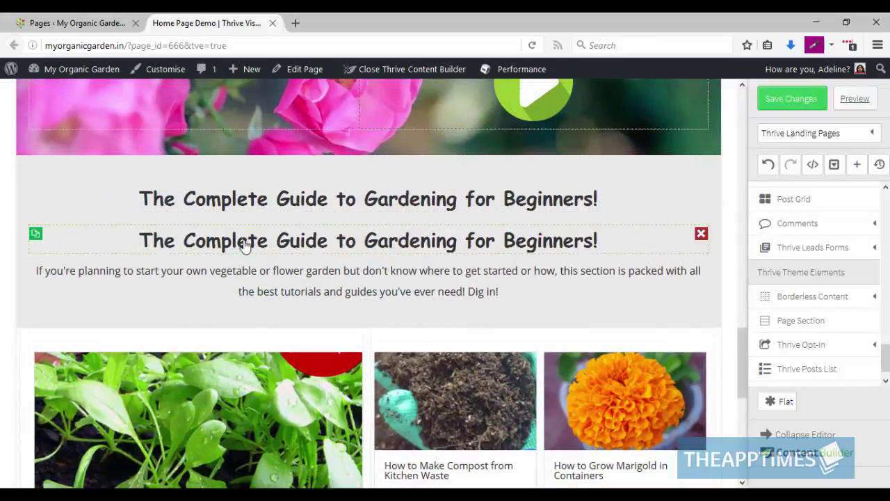
pyautogui.moveTo(239, 245); pyautogui.dragTo(264, 314)
pyautogui.click(250, 308)
pyautogui.tripleClick(250, 308)
pyautogui.hotkey('ctrl', 'v')
pyautogui.click(202, 341)
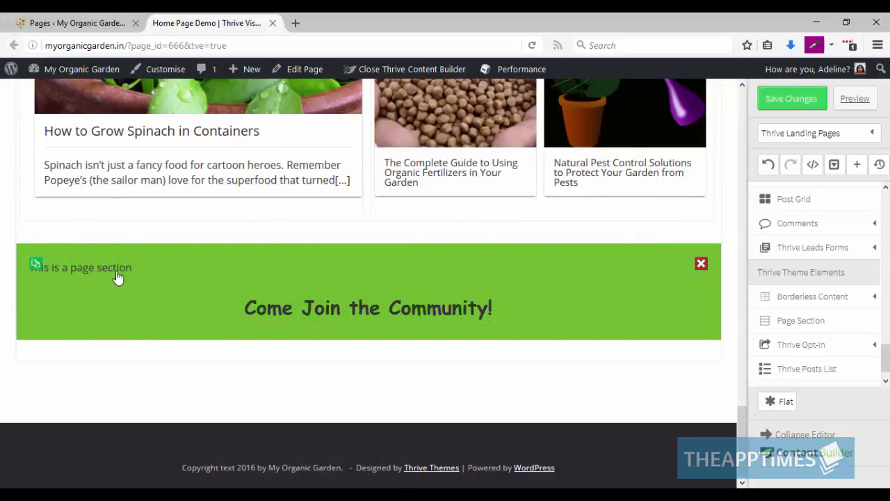
# Replace the placeholder below it with the newsletter invitation, centred at font size 18.
pyautogui.moveTo(119, 279); pyautogui.dragTo(137, 321)
pyautogui.click(99, 320)
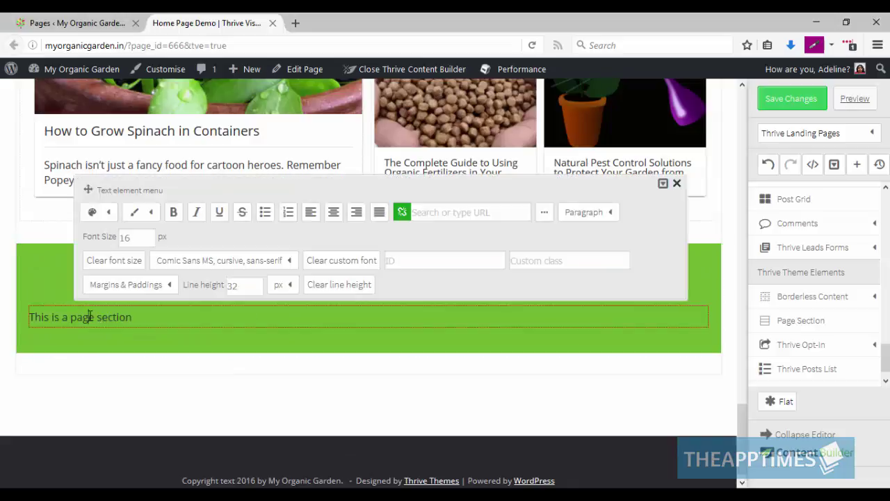
pyautogui.tripleClick(90, 316)
pyautogui.write('Join our newsletter for inspiration, workshop announcements and special deals on everything gardening!')
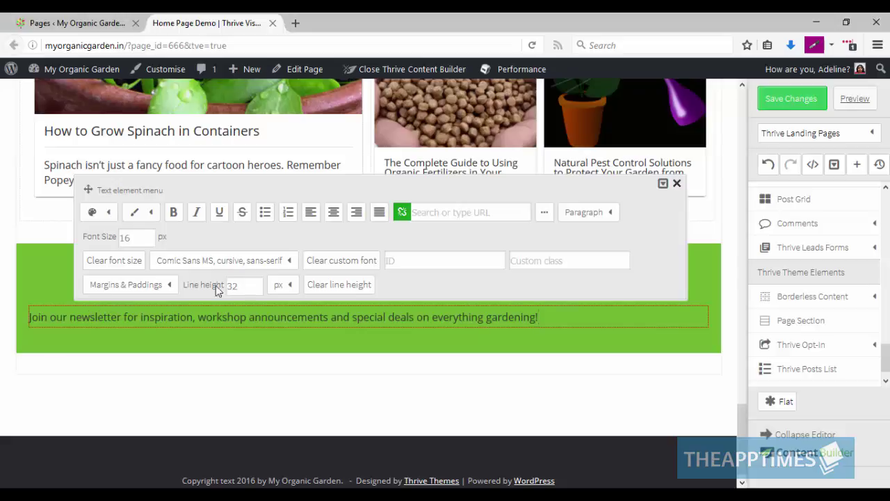
pyautogui.click(335, 215)
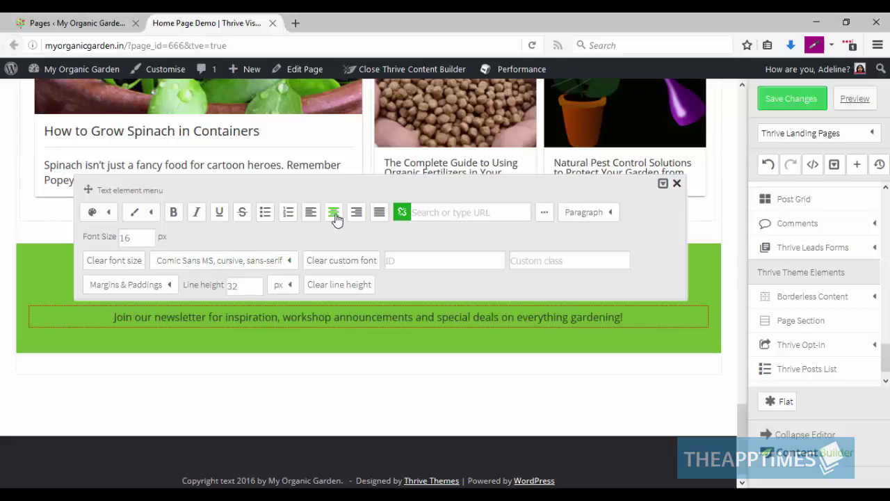
pyautogui.moveTo(142, 238); pyautogui.dragTo(112, 240)
pyautogui.write('18')
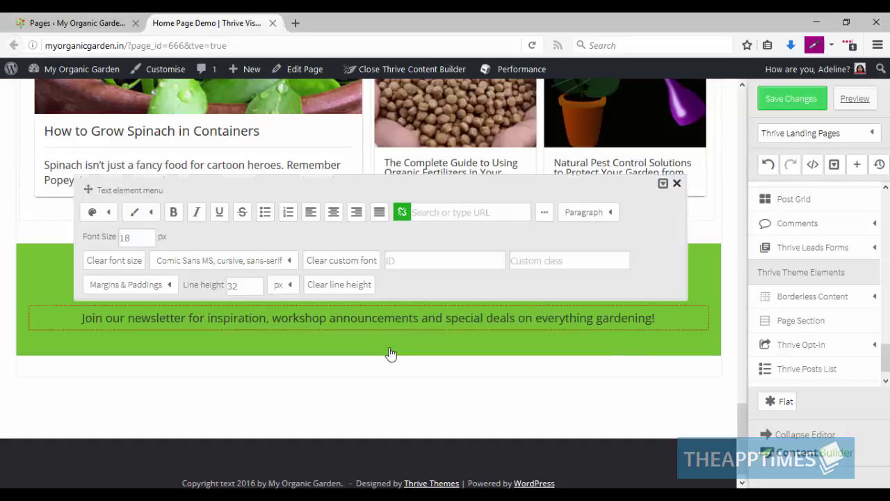
pyautogui.click(390, 353)
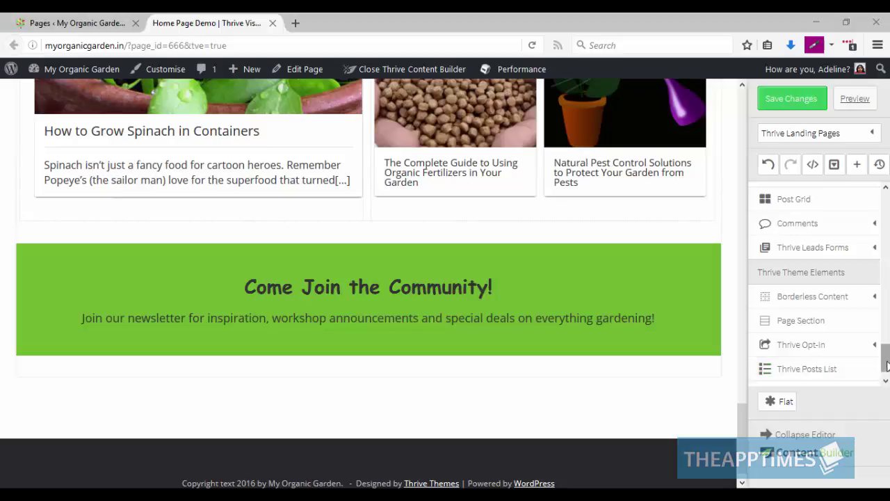
# Add a Lead Generation form below the newsletter line with Horizontal layout and no bottom margin.
pyautogui.moveTo(887, 366); pyautogui.dragTo(888, 349)
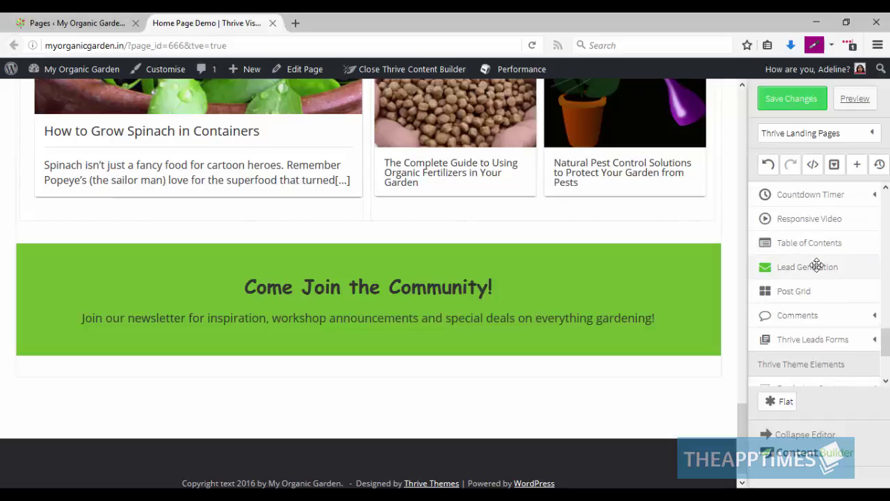
pyautogui.moveTo(817, 263); pyautogui.dragTo(380, 333)
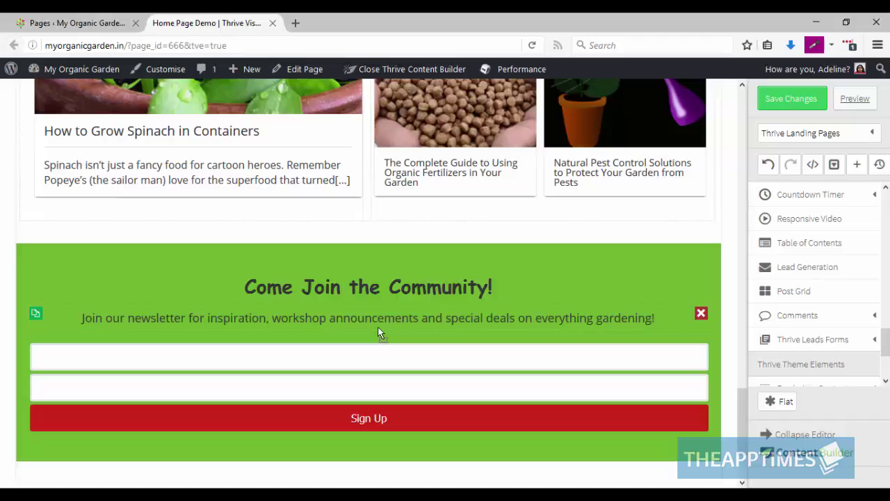
pyautogui.scroll(-1, 390, 355)
pyautogui.click(401, 381)
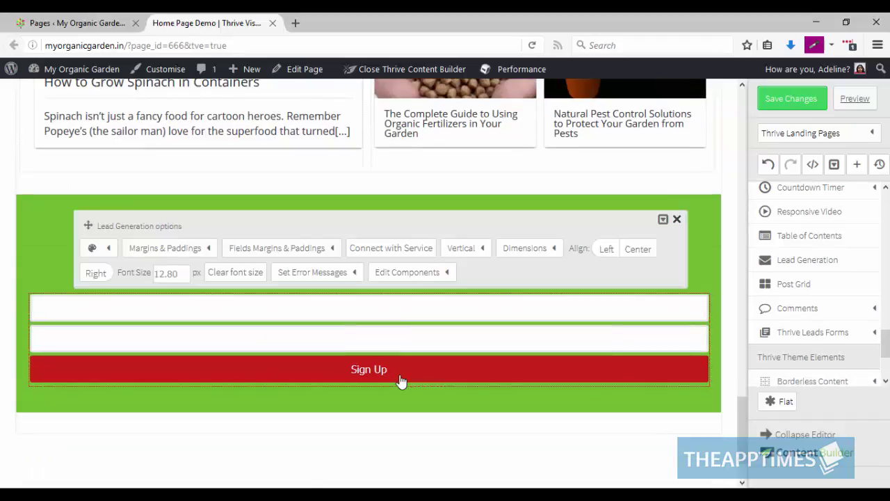
pyautogui.click(461, 249)
pyautogui.click(518, 337)
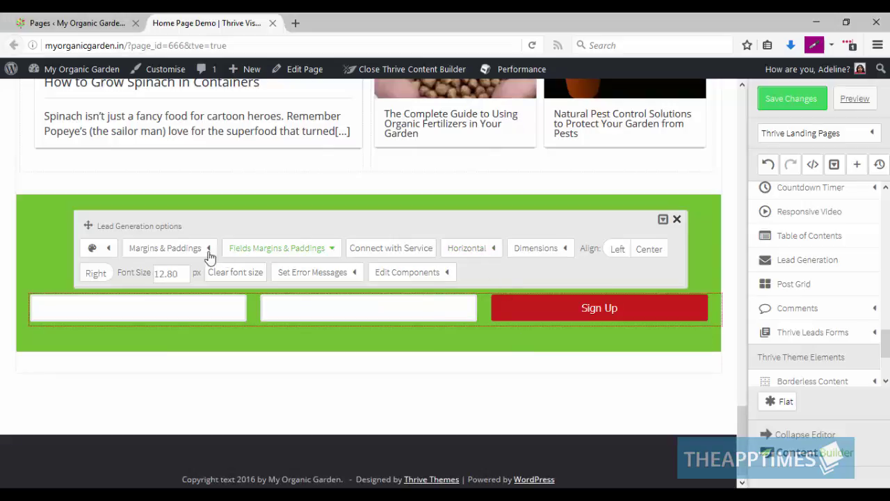
pyautogui.click(181, 256)
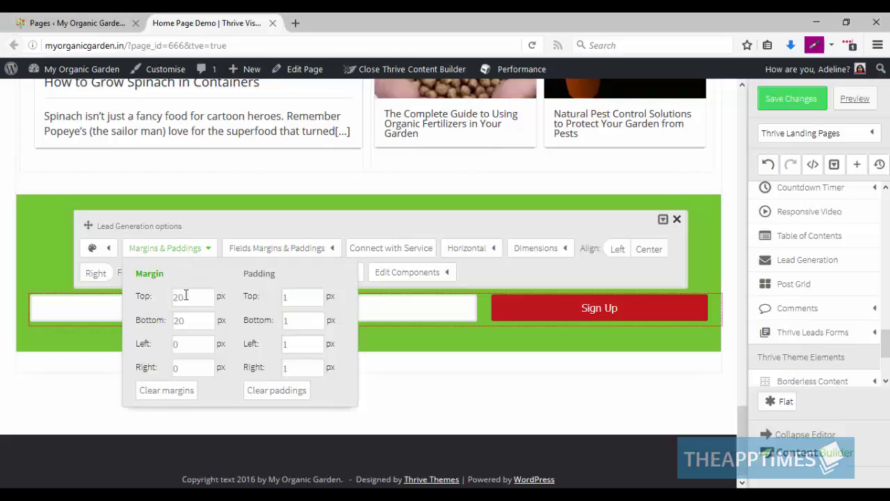
pyautogui.moveTo(188, 320); pyautogui.dragTo(168, 321)
pyautogui.write('-45')
pyautogui.click(390, 342)
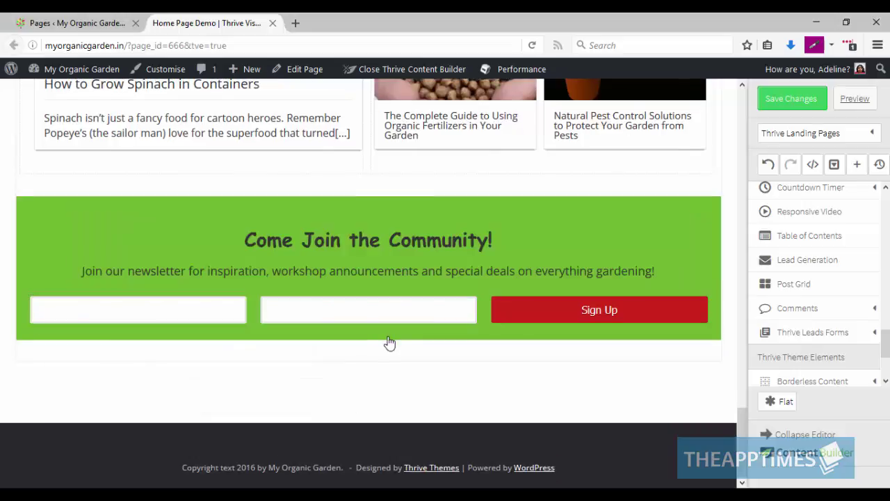
# Set the form's Sign Up button background colour to magenta #a8197f.
pyautogui.click(533, 316)
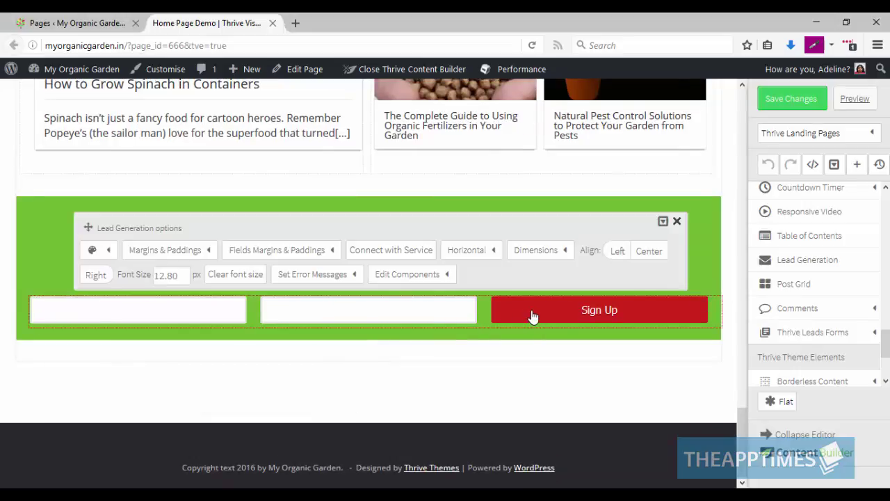
pyautogui.click(104, 255)
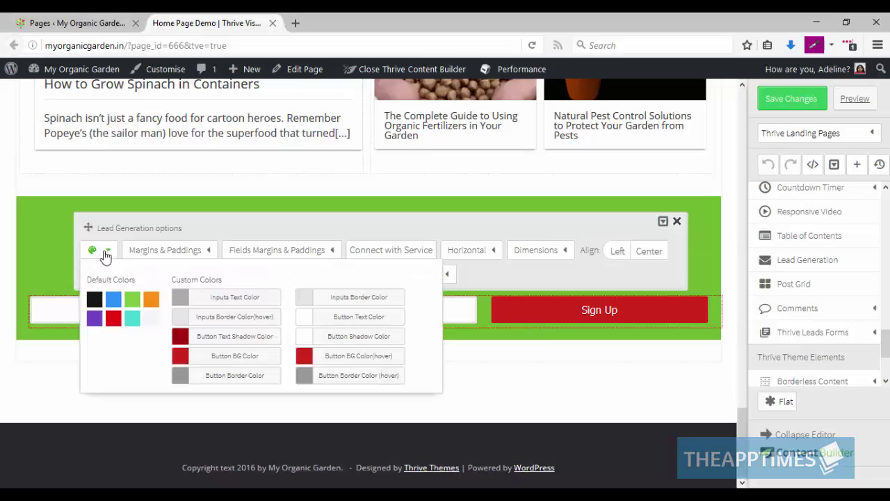
pyautogui.click(207, 360)
pyautogui.moveTo(388, 208); pyautogui.dragTo(331, 207)
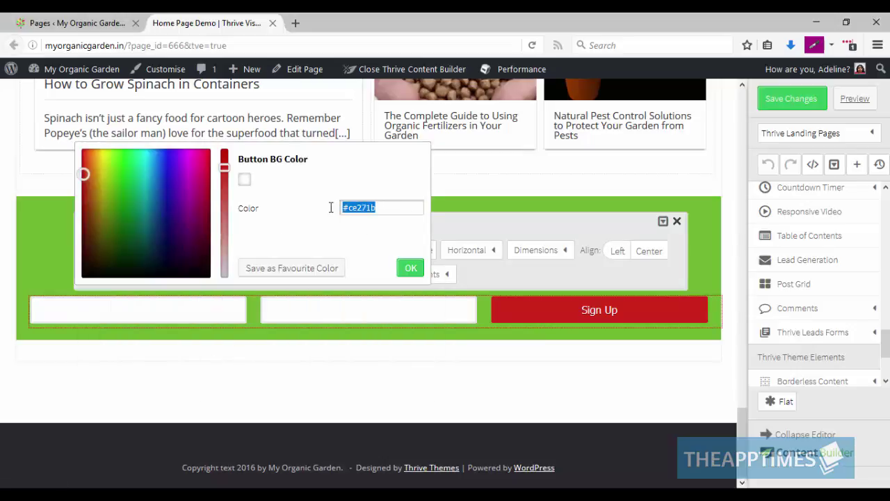
pyautogui.write('#a8197f')
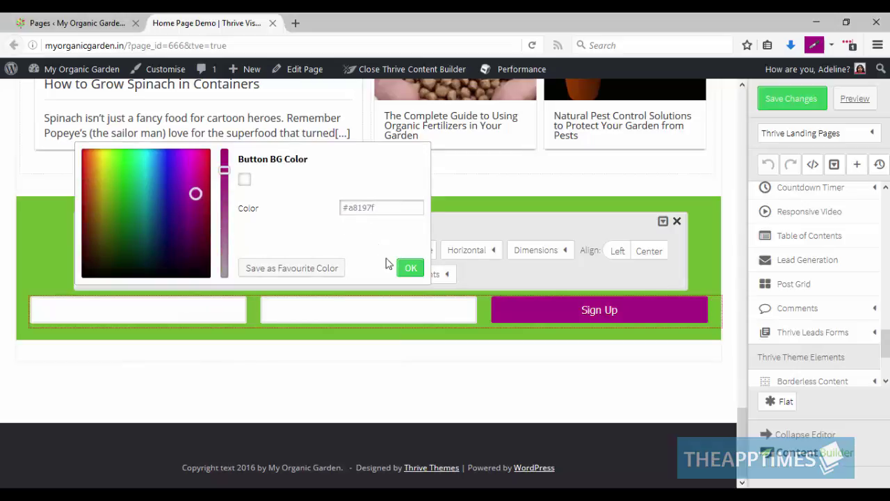
pyautogui.click(410, 270)
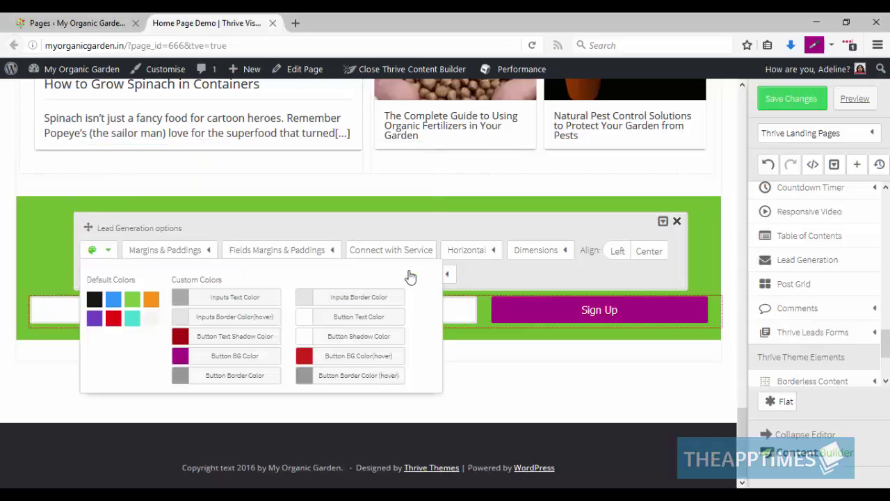
pyautogui.click(518, 371)
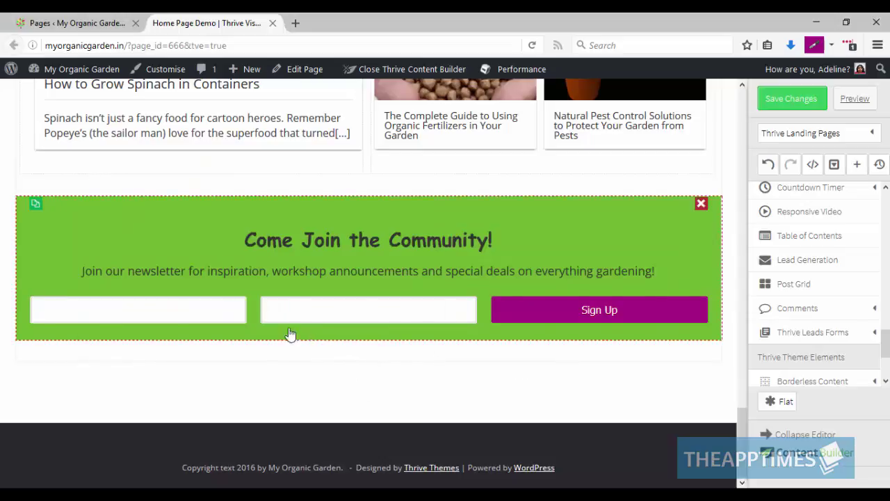
# Connect the signup form to the SendGrid API connection and save it.
pyautogui.click(436, 316)
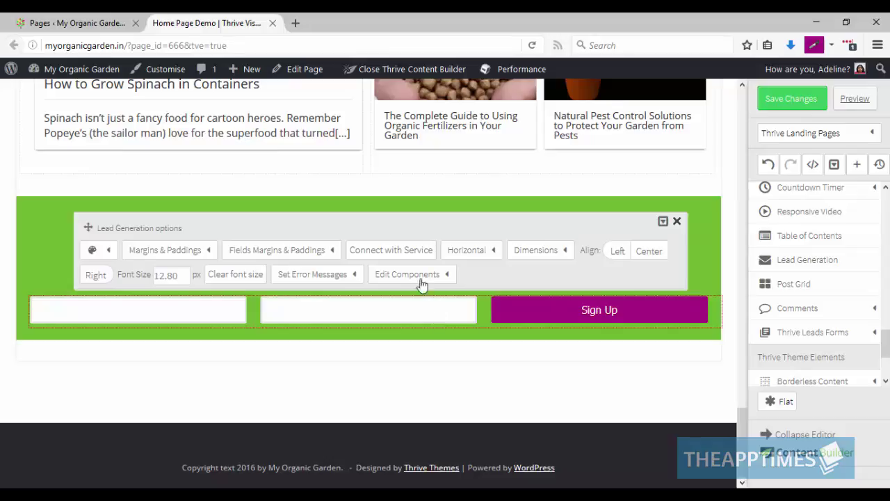
pyautogui.click(408, 257)
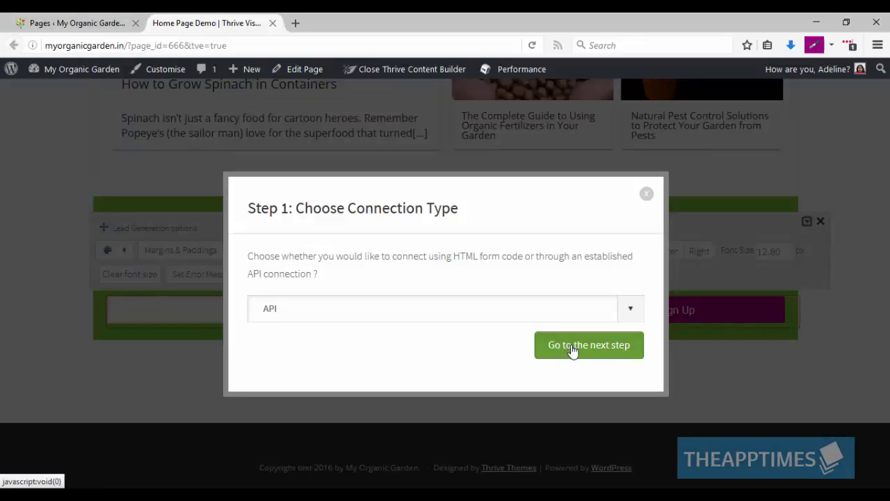
pyautogui.click(570, 349)
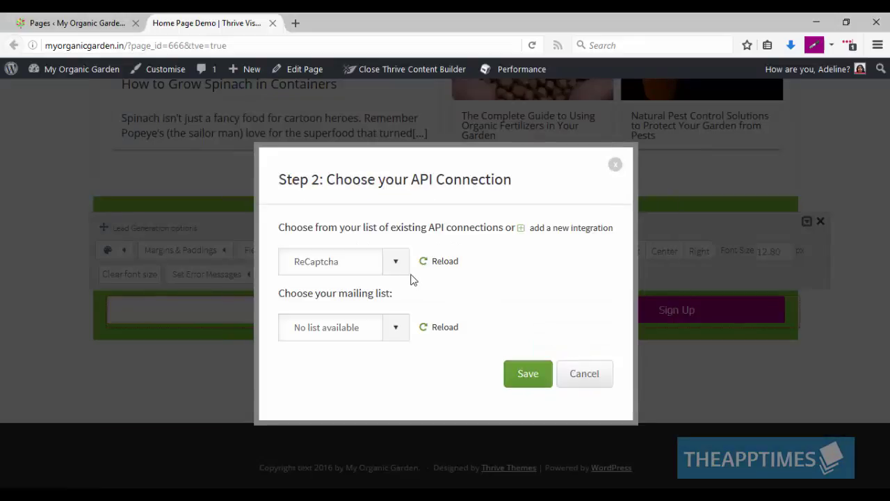
pyautogui.click(396, 262)
pyautogui.click(375, 299)
pyautogui.click(528, 374)
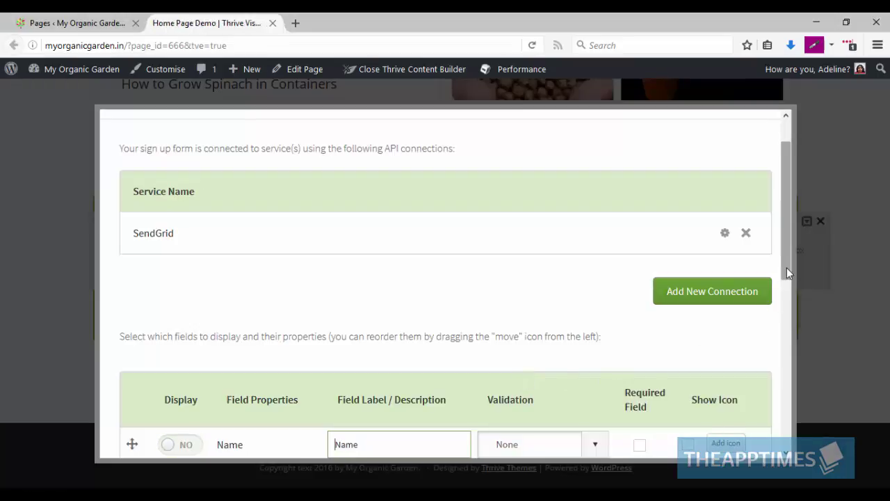
# Make the form's Name field required and displayed, then save the field settings.
pyautogui.moveTo(786, 267); pyautogui.dragTo(787, 364)
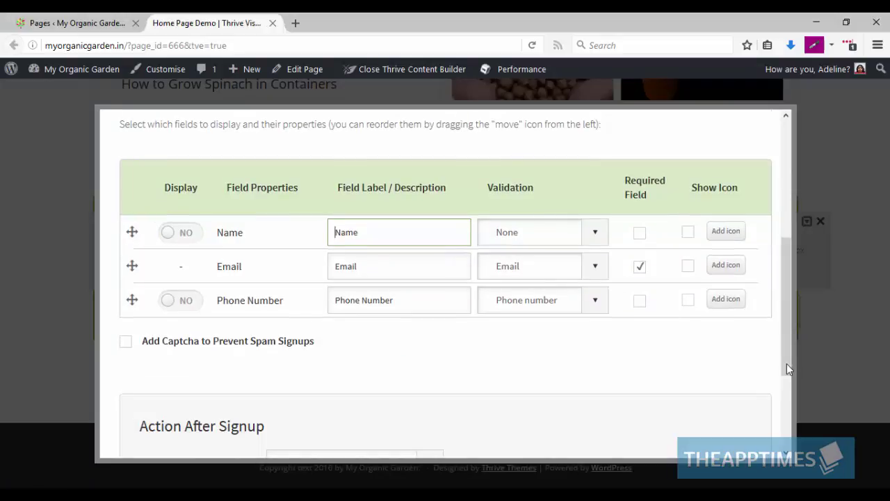
pyautogui.click(642, 237)
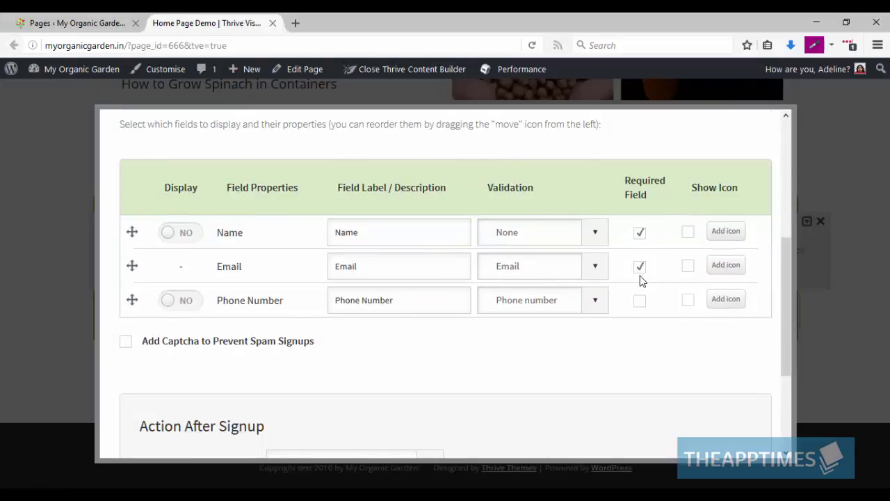
pyautogui.click(179, 231)
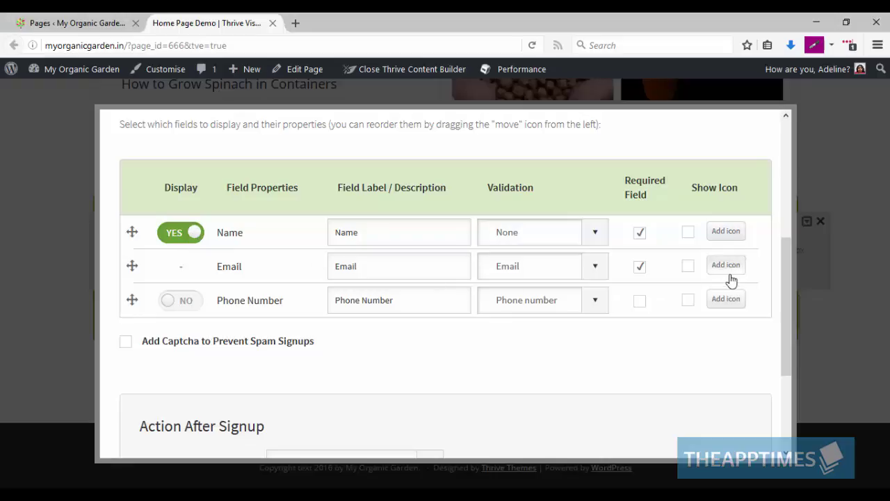
pyautogui.moveTo(789, 317); pyautogui.dragTo(788, 407)
pyautogui.click(687, 403)
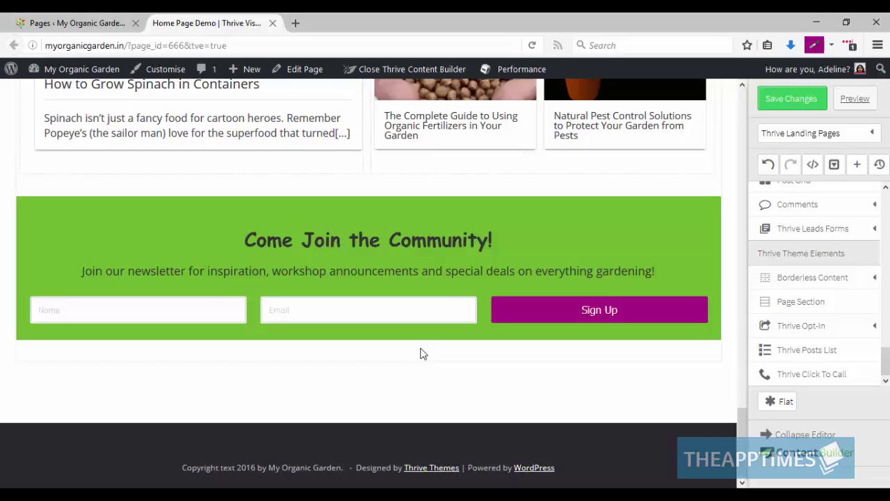
# Save the page changes and preview it in a new tab down to the green signup section.
pyautogui.click(782, 104)
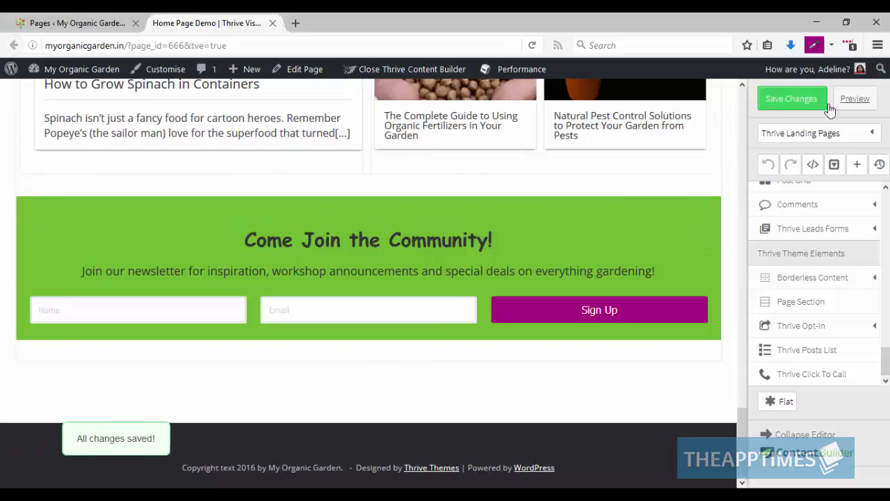
pyautogui.click(855, 99)
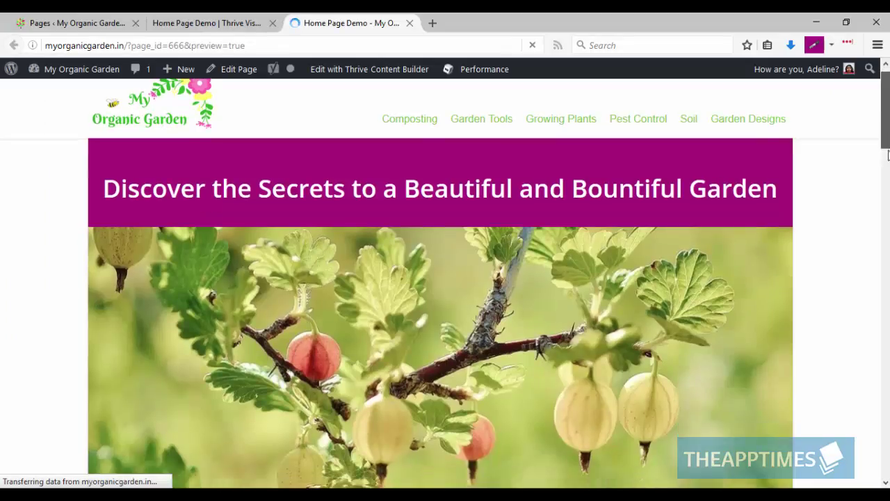
pyautogui.scroll(-10, 888, 158)
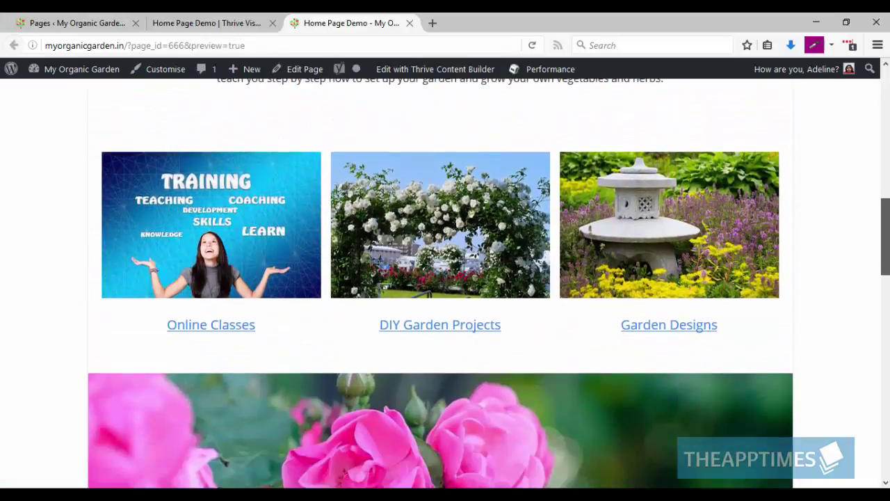
pyautogui.moveTo(886, 264); pyautogui.dragTo(886, 480)
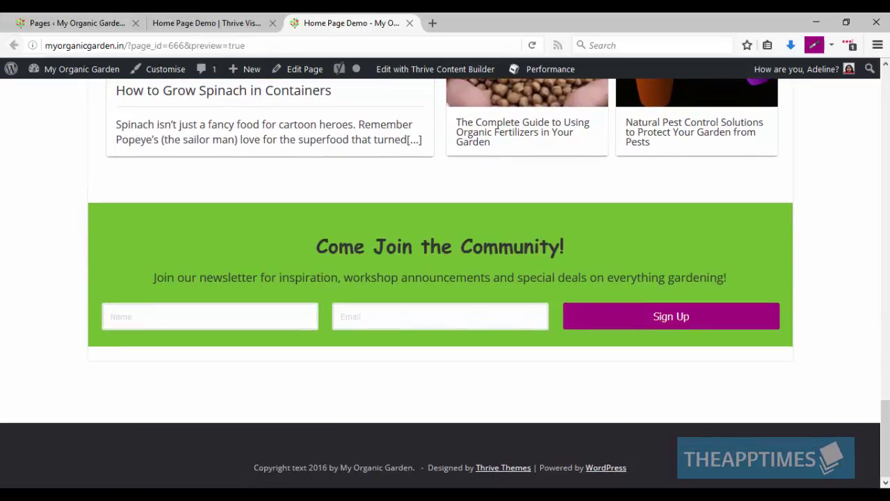